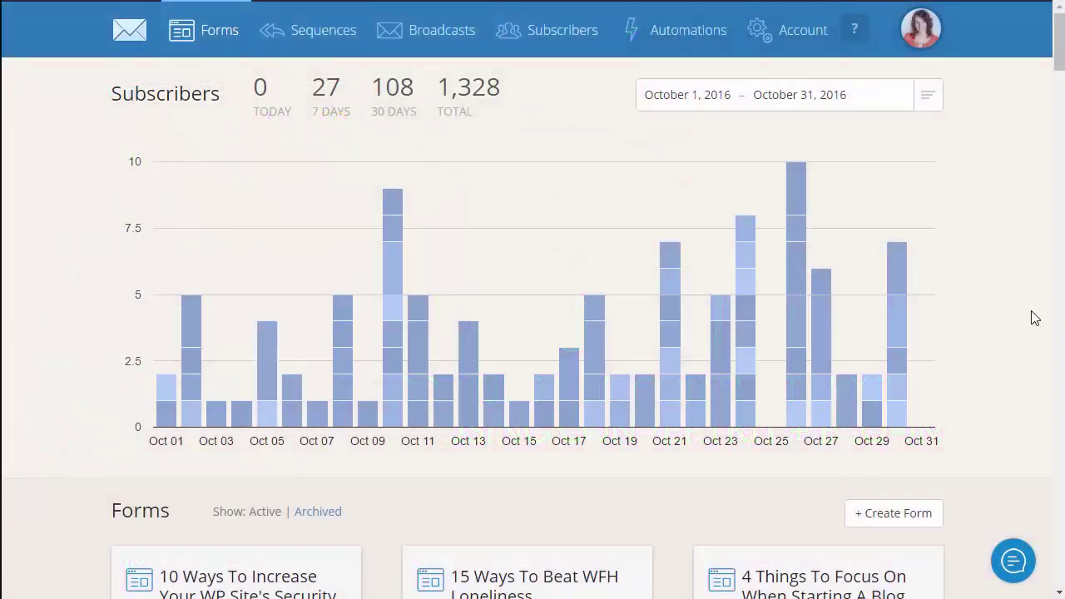
Step: Create a new embeddable form using the minimal style with first name and email address fields in one row
{"action": "scroll", "coordinate": [1032, 316], "scroll_direction": "down", "scroll_amount": 1}
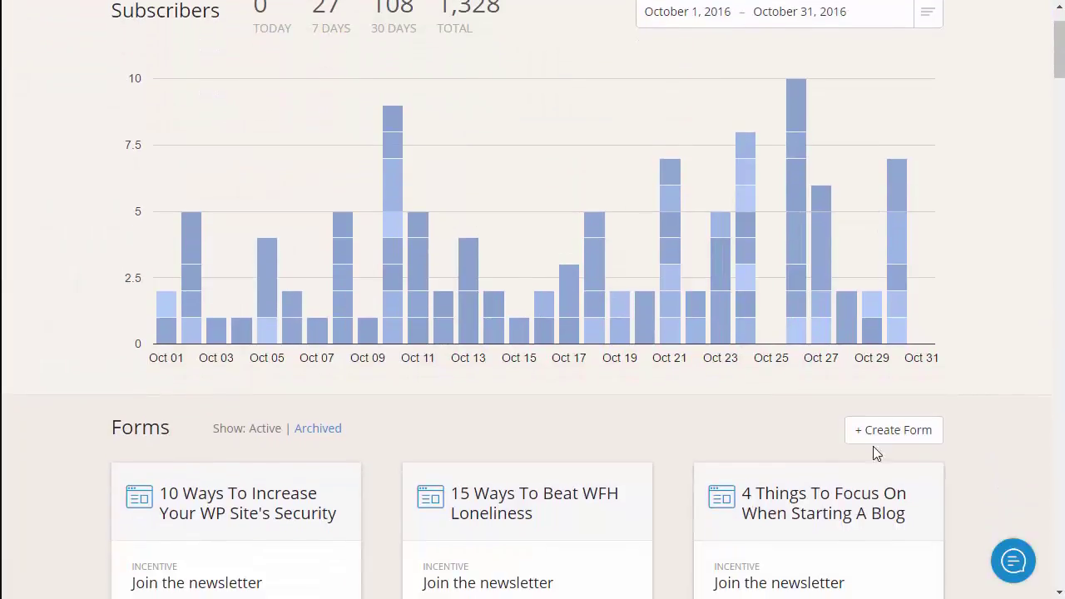
{"action": "left_click", "coordinate": [889, 439]}
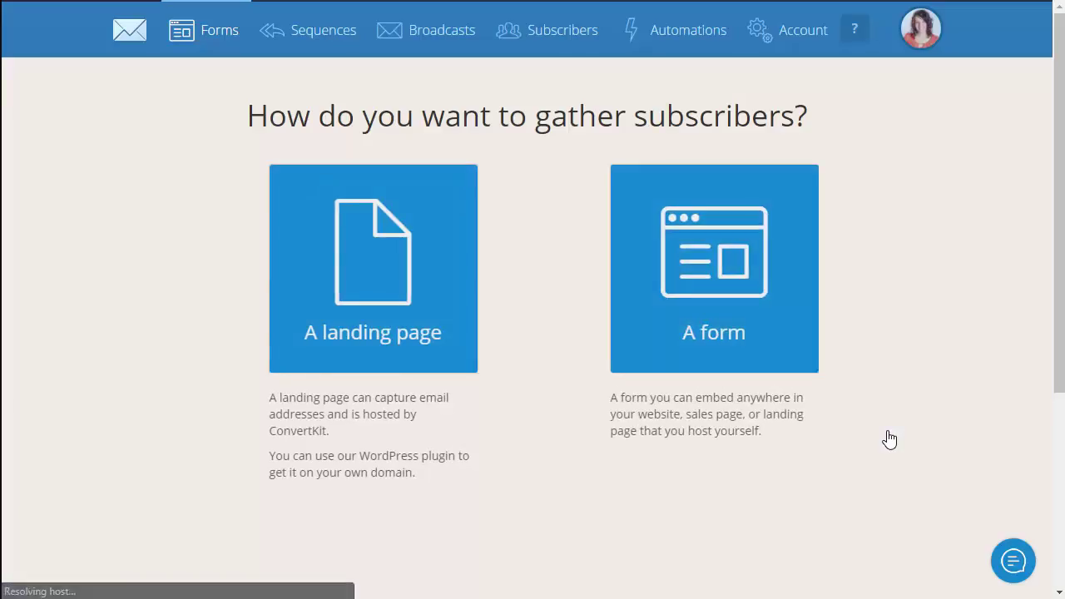
{"action": "left_click", "coordinate": [748, 295]}
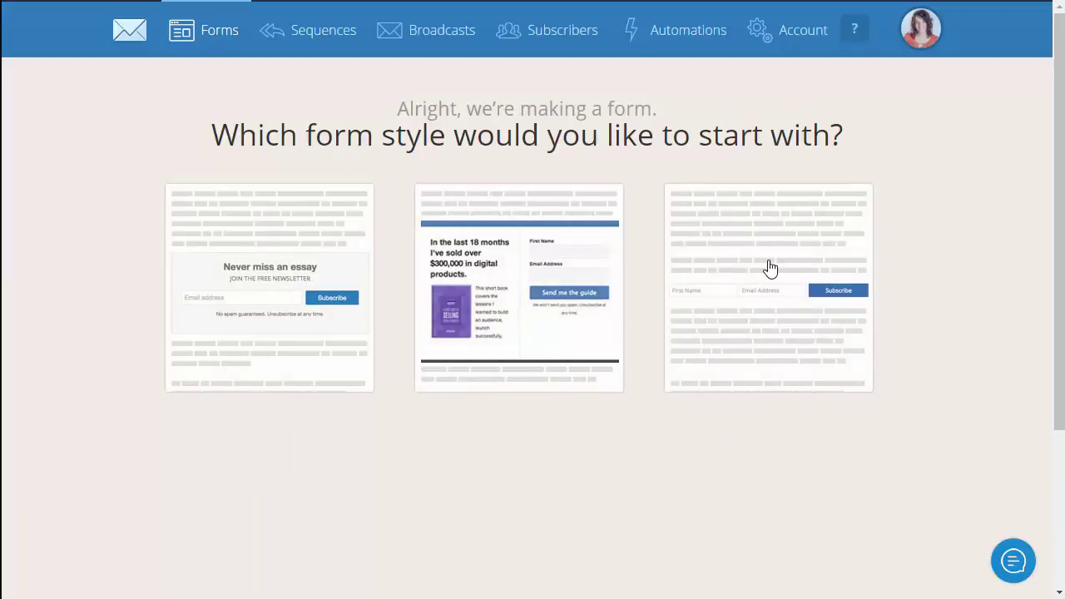
{"action": "left_click", "coordinate": [770, 266]}
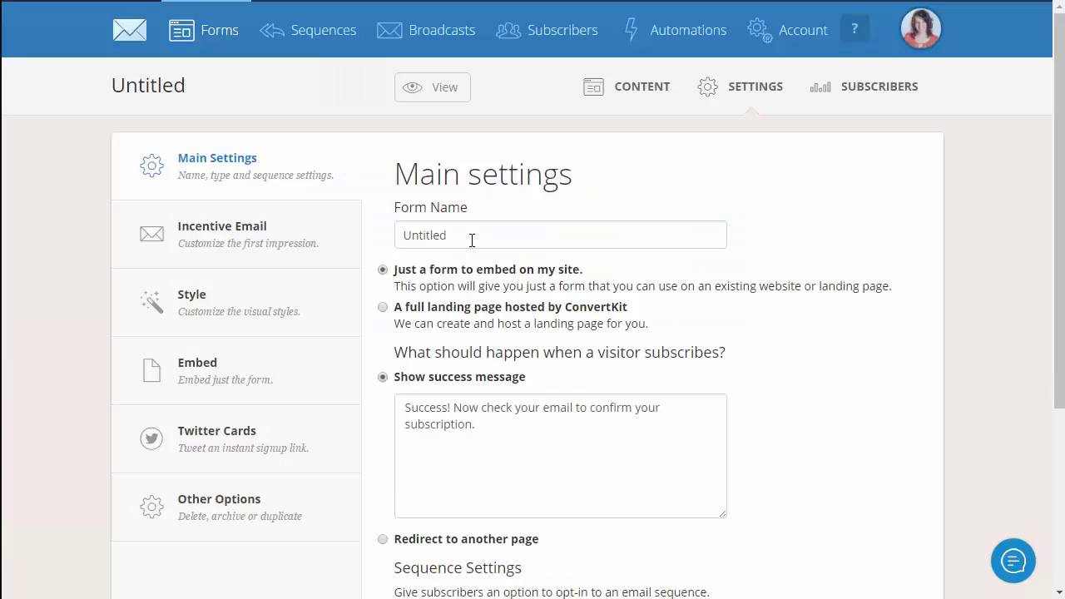
Step: Review the form's main settings, including its name, success message and the email sequences available for opt-in
{"action": "scroll", "coordinate": [903, 380], "scroll_direction": "down", "scroll_amount": 2}
{"action": "left_click_drag", "start_coordinate": [467, 152], "coordinate": [335, 149]}
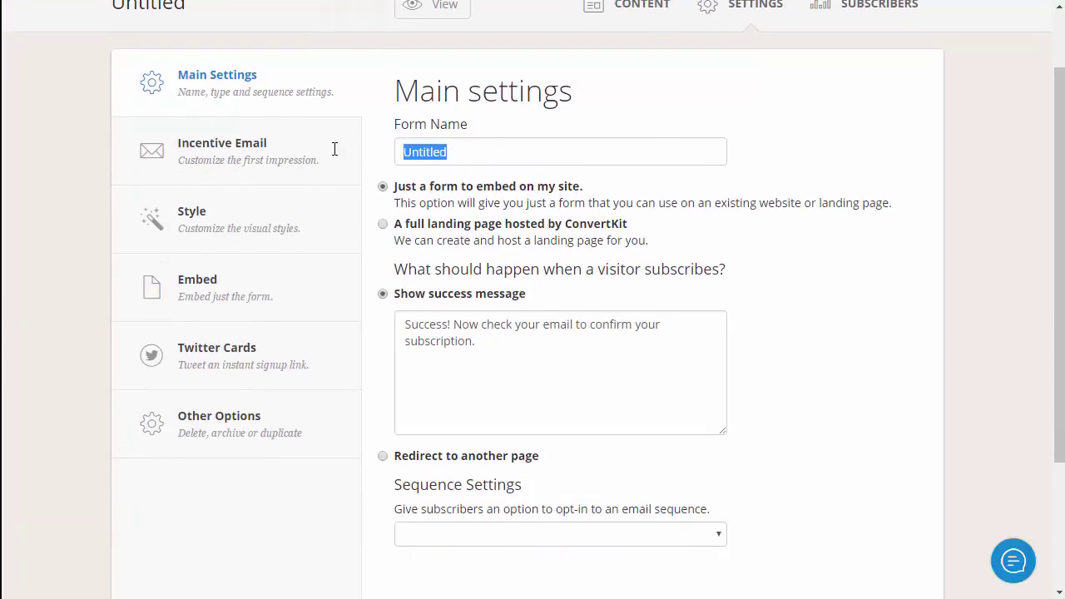
{"action": "scroll", "coordinate": [452, 328], "scroll_direction": "down", "scroll_amount": 2}
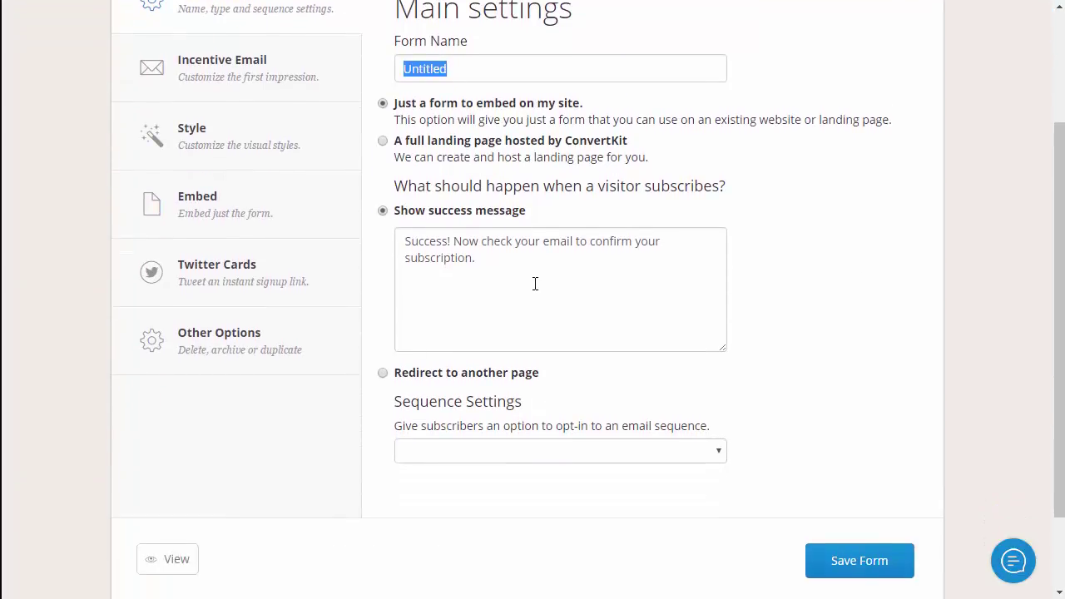
{"action": "left_click_drag", "start_coordinate": [476, 258], "coordinate": [404, 241]}
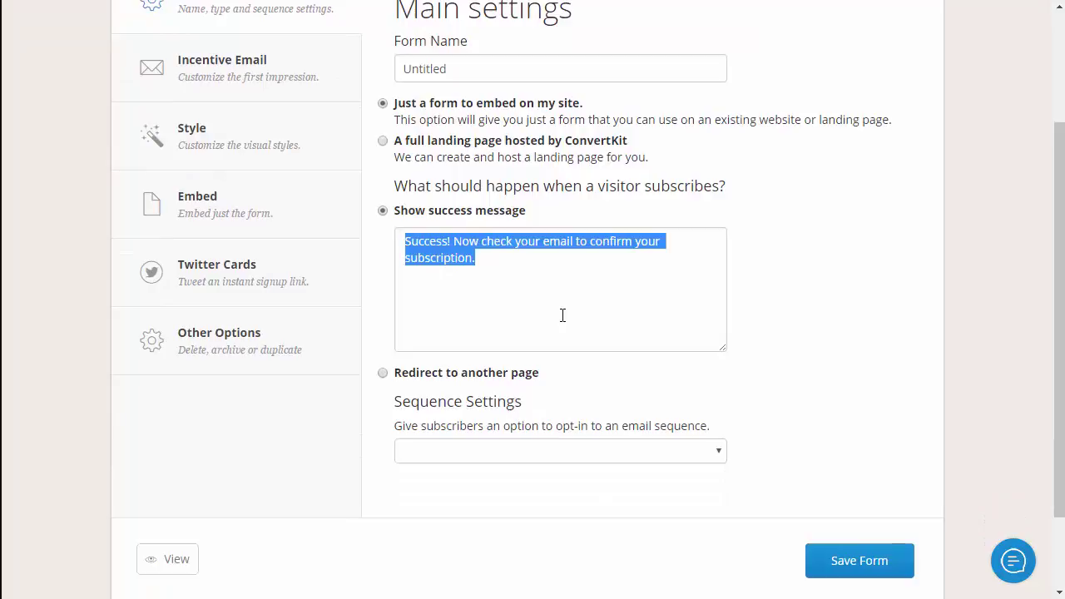
{"action": "left_click", "coordinate": [486, 453]}
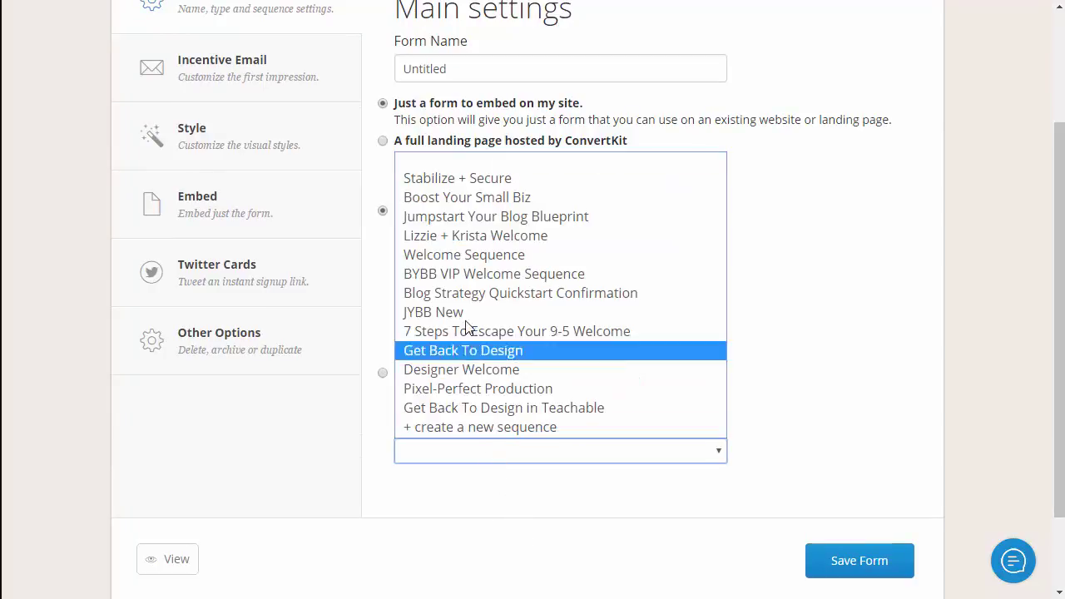
{"action": "left_click", "coordinate": [829, 298]}
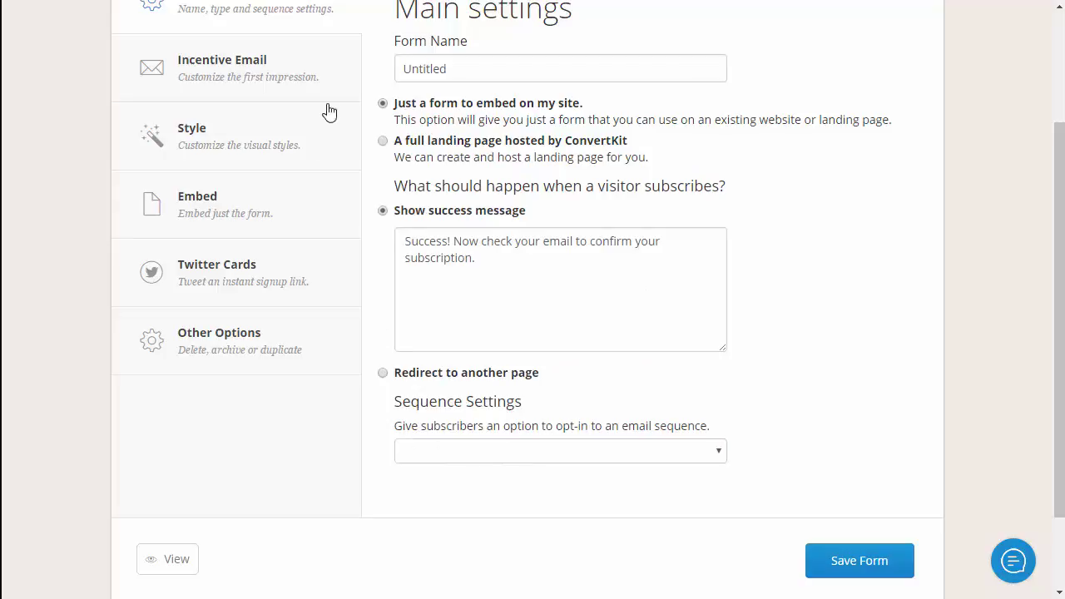
Step: Name the form "Demo form" and set its success message to "You're all set! Check your email to download your worksheet."
{"action": "left_click_drag", "start_coordinate": [511, 75], "coordinate": [327, 68]}
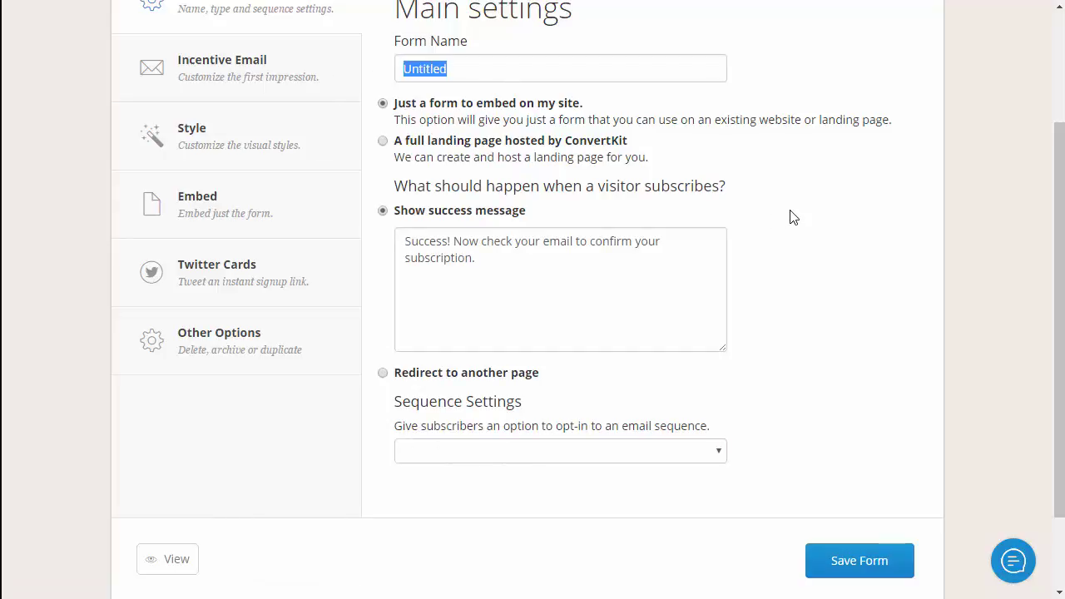
{"action": "type", "text": "Demo form"}
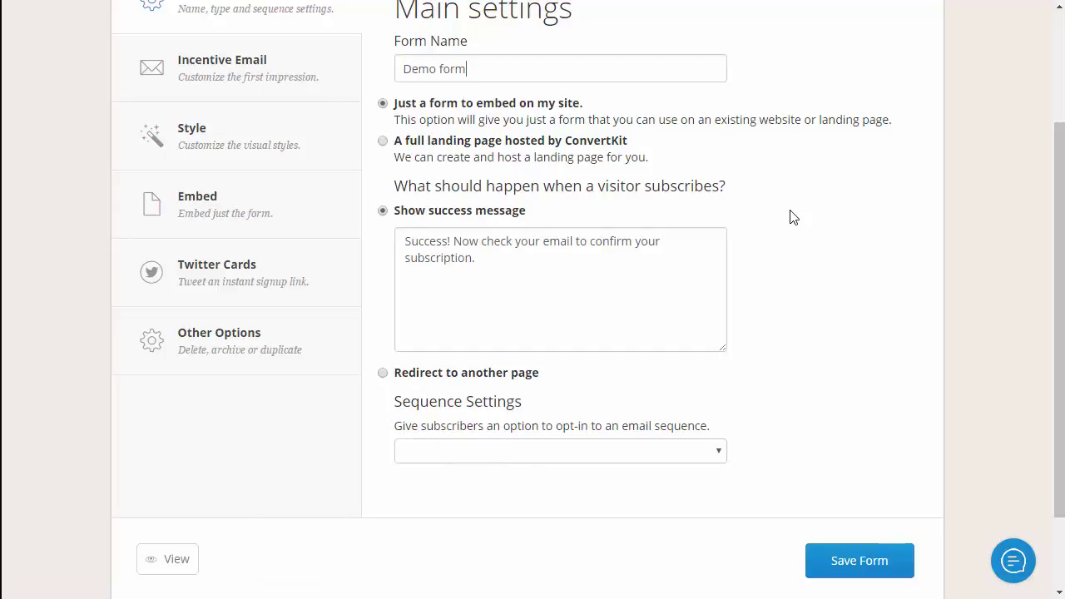
{"action": "left_click_drag", "start_coordinate": [552, 273], "coordinate": [406, 239]}
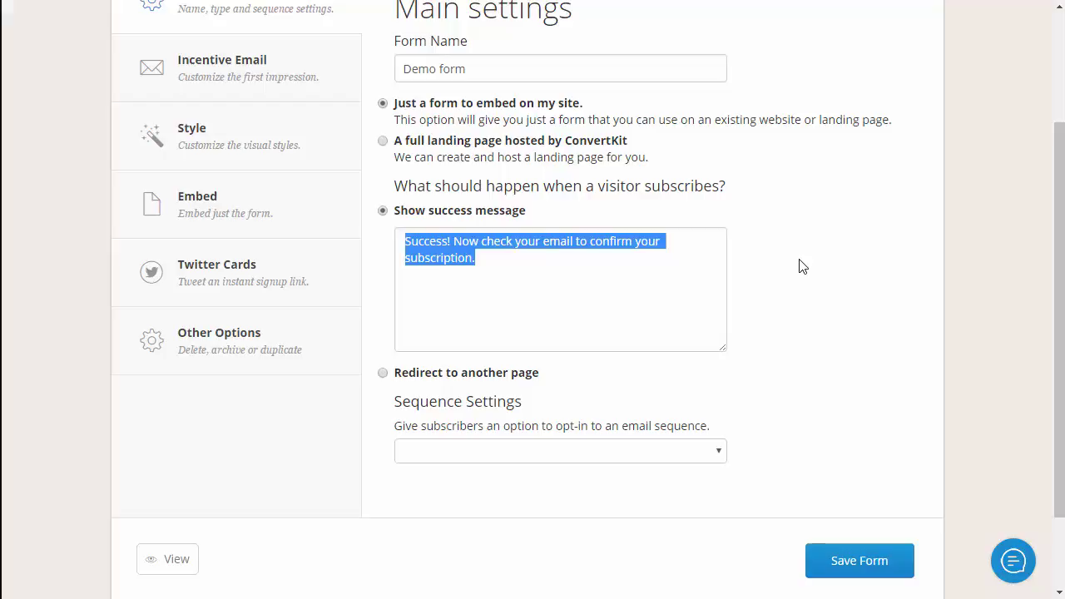
{"action": "type", "text": "You'"}
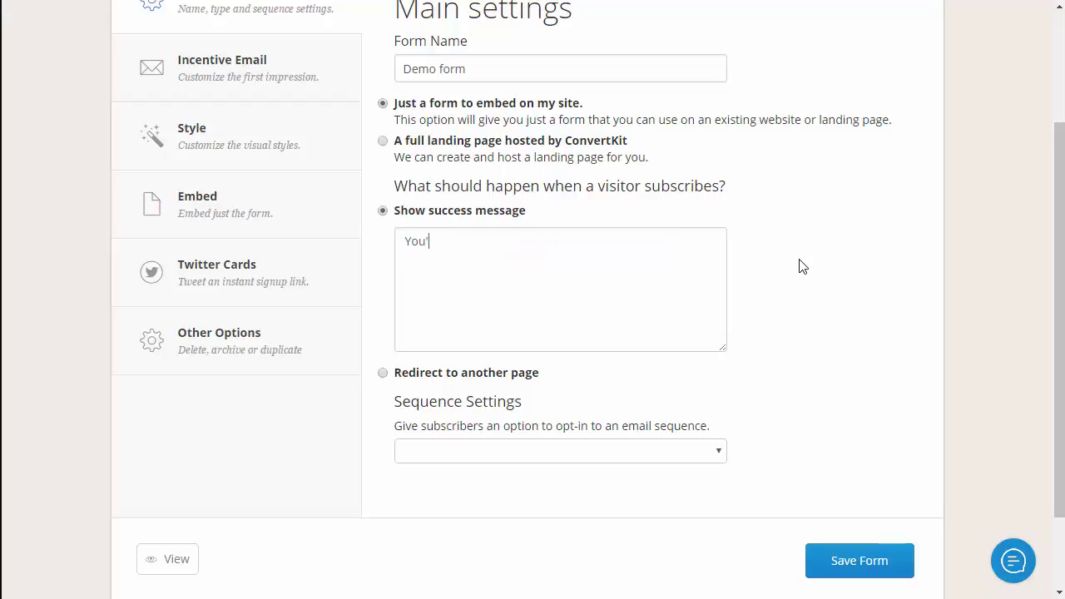
{"action": "type", "text": "re all set! Check your email to downlo"}
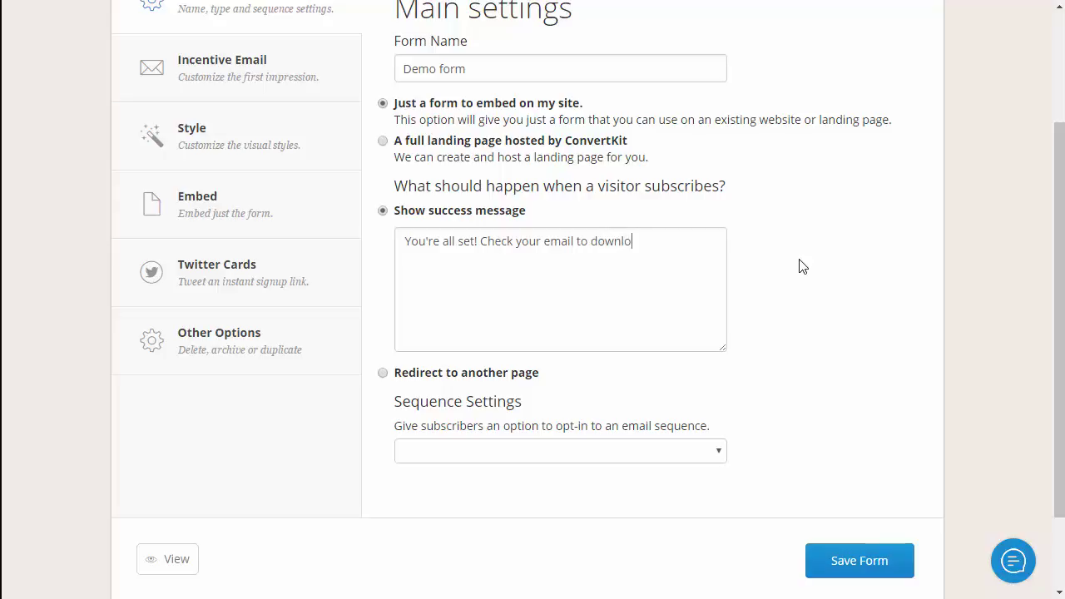
{"action": "type", "text": "ad your worksheet."}
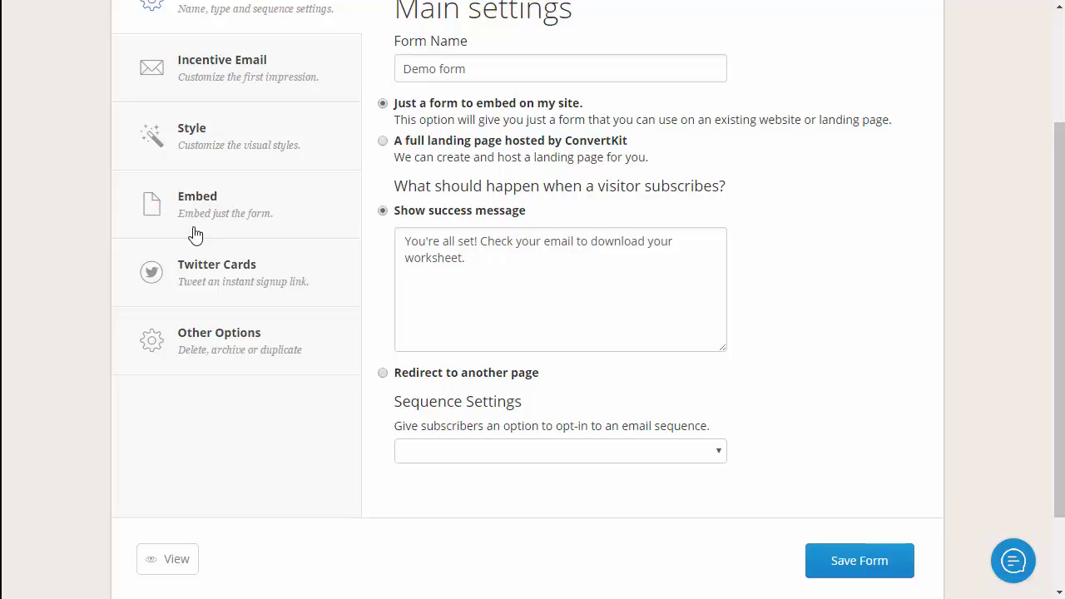
Step: Set the incentive email's subject to "Here's your freebie!"
{"action": "left_click", "coordinate": [187, 78]}
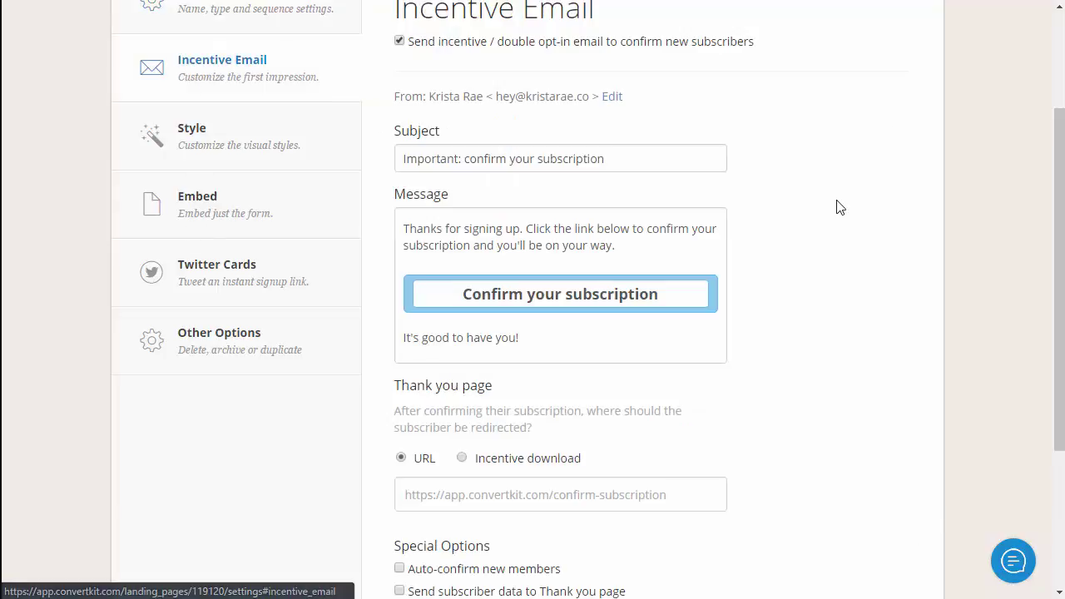
{"action": "scroll", "coordinate": [827, 258], "scroll_direction": "up", "scroll_amount": 1}
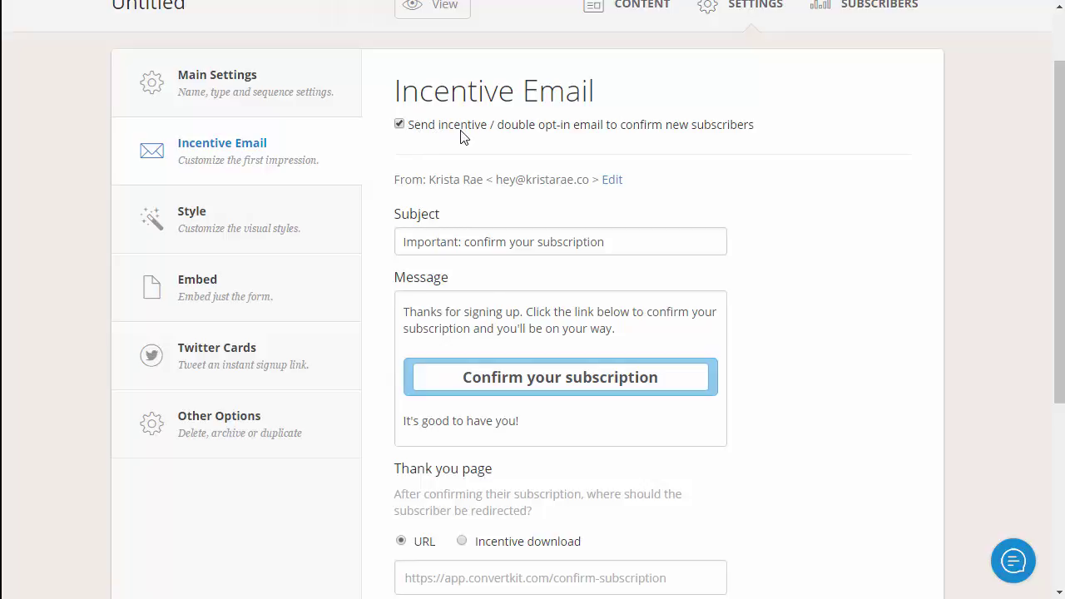
{"action": "scroll", "coordinate": [622, 231], "scroll_direction": "down", "scroll_amount": 1}
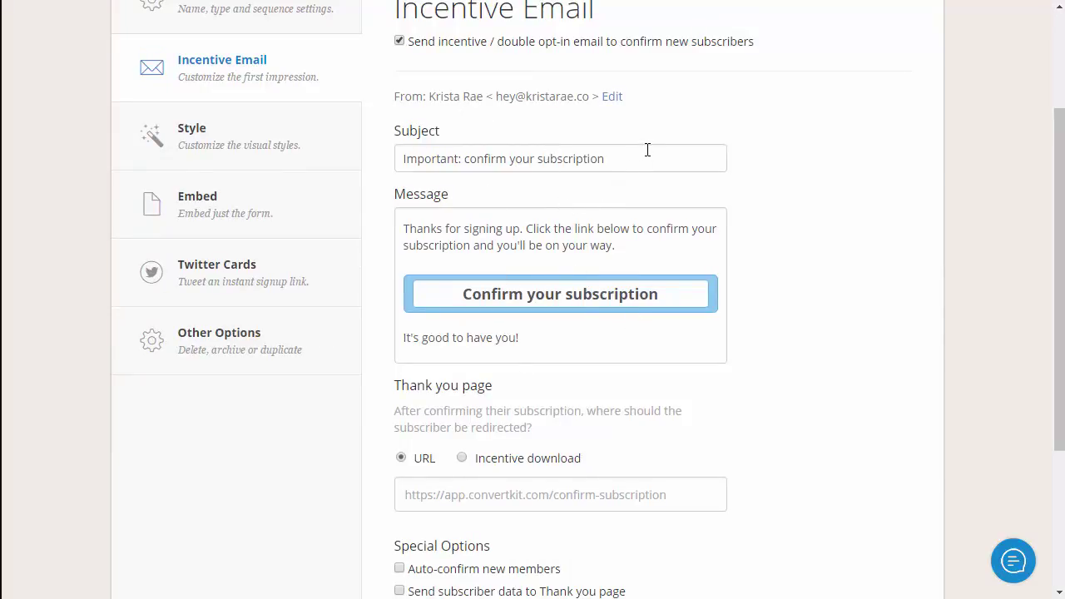
{"action": "key", "text": "ctrl+a"}
{"action": "type", "text": "Here's yo"}
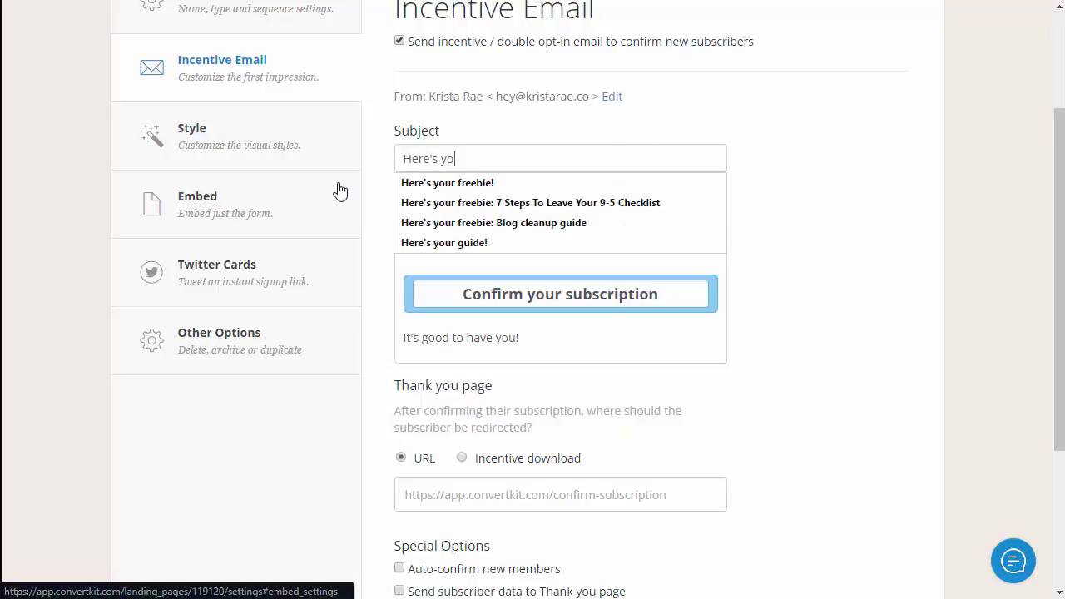
{"action": "type", "text": "ur freebie!"}
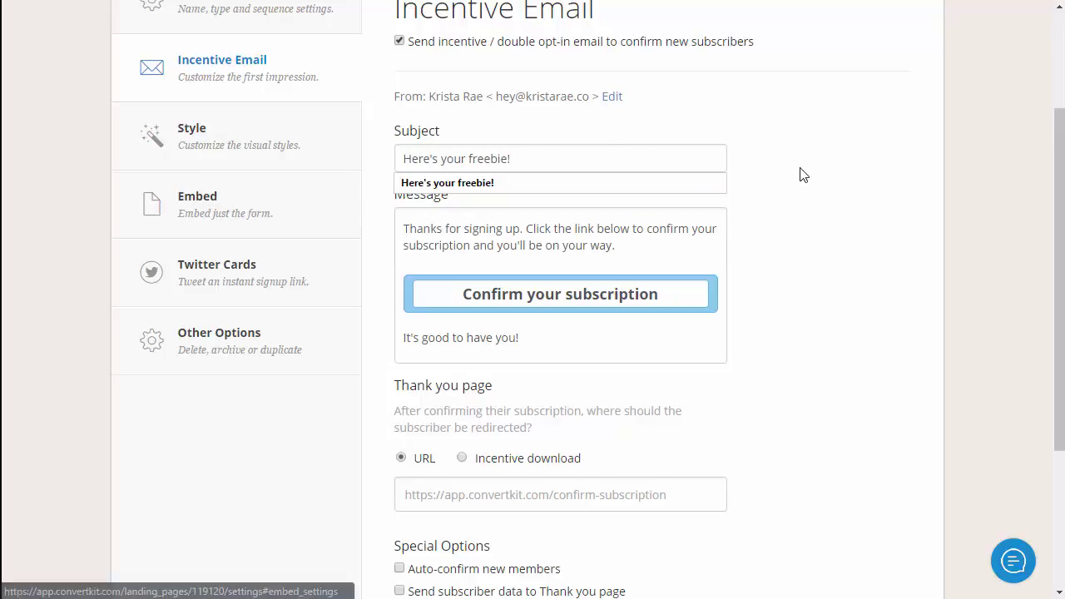
{"action": "left_click", "coordinate": [795, 192]}
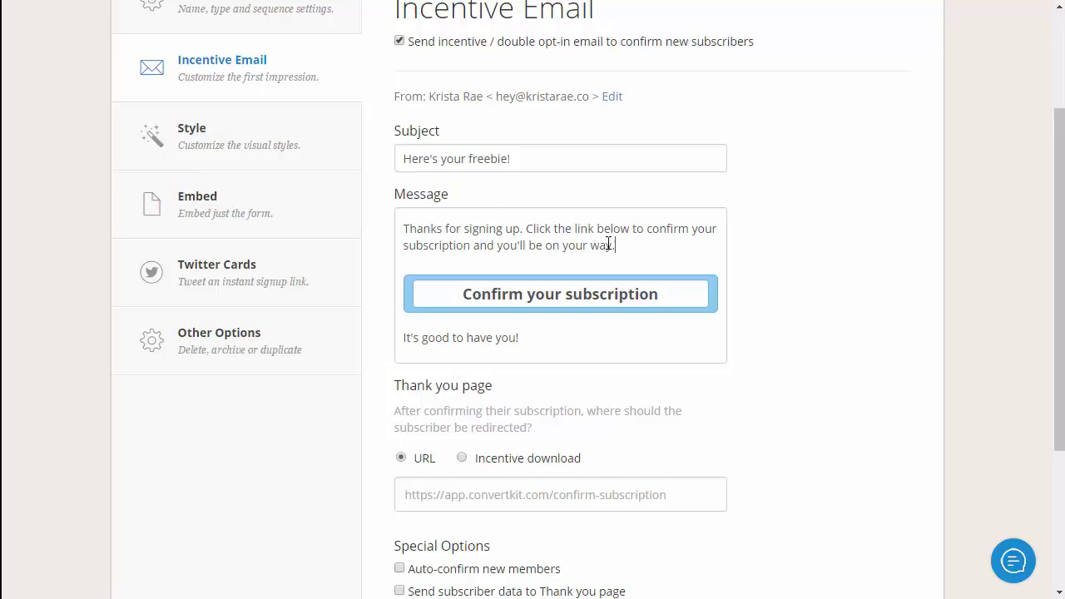
Step: Replace the incentive email's opening message with "Here's your worksheet! Click the button below to download."
{"action": "left_click_drag", "start_coordinate": [615, 244], "coordinate": [364, 231]}
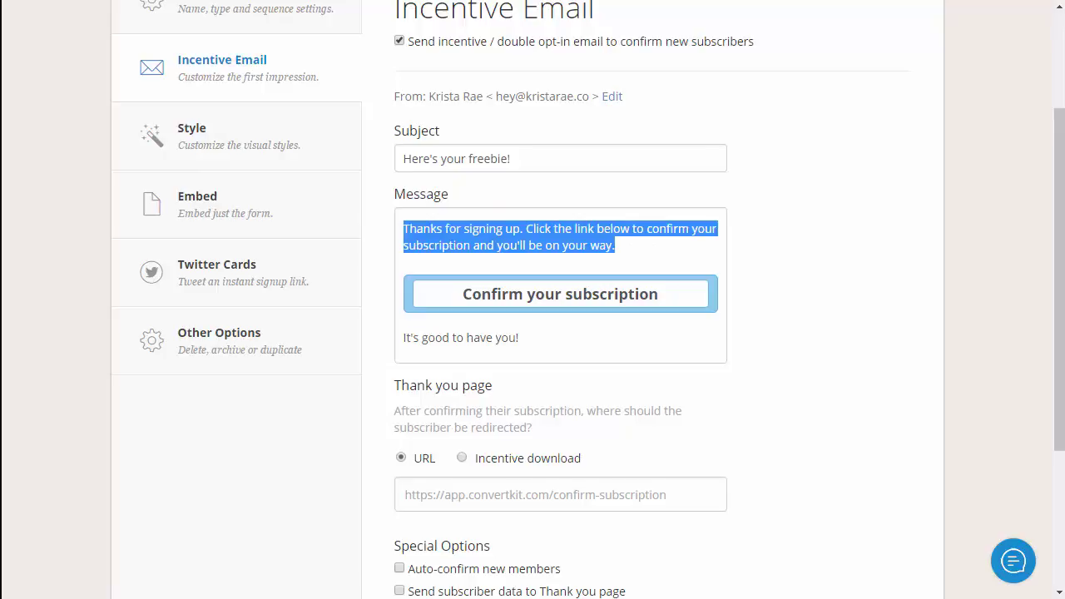
{"action": "type", "text": "Here's you"}
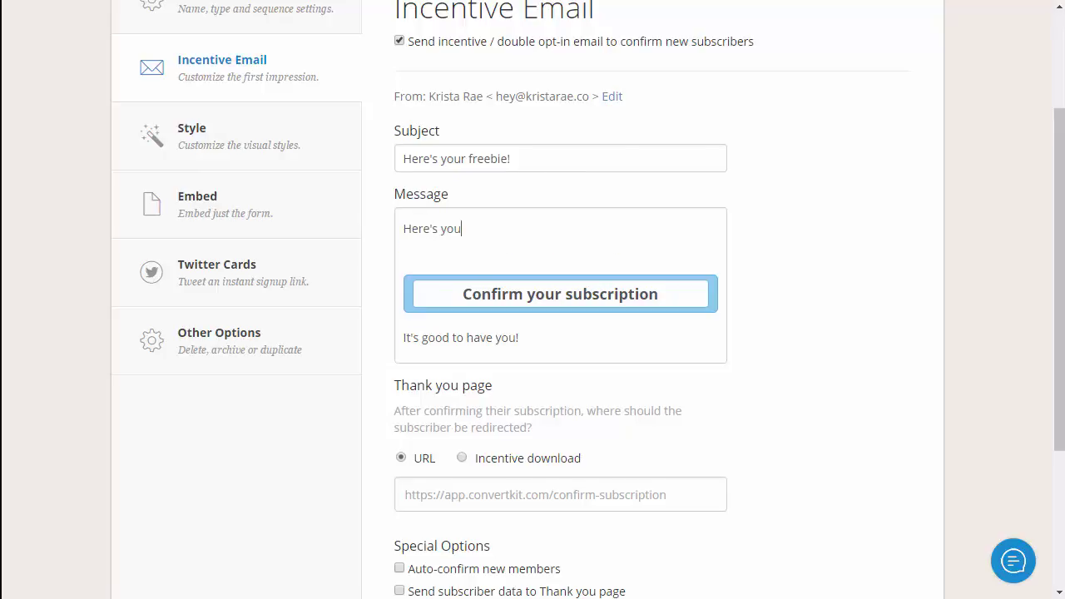
{"action": "type", "text": "r worksheet! Click to "}
{"action": "type", "text": "e button below to dos"}
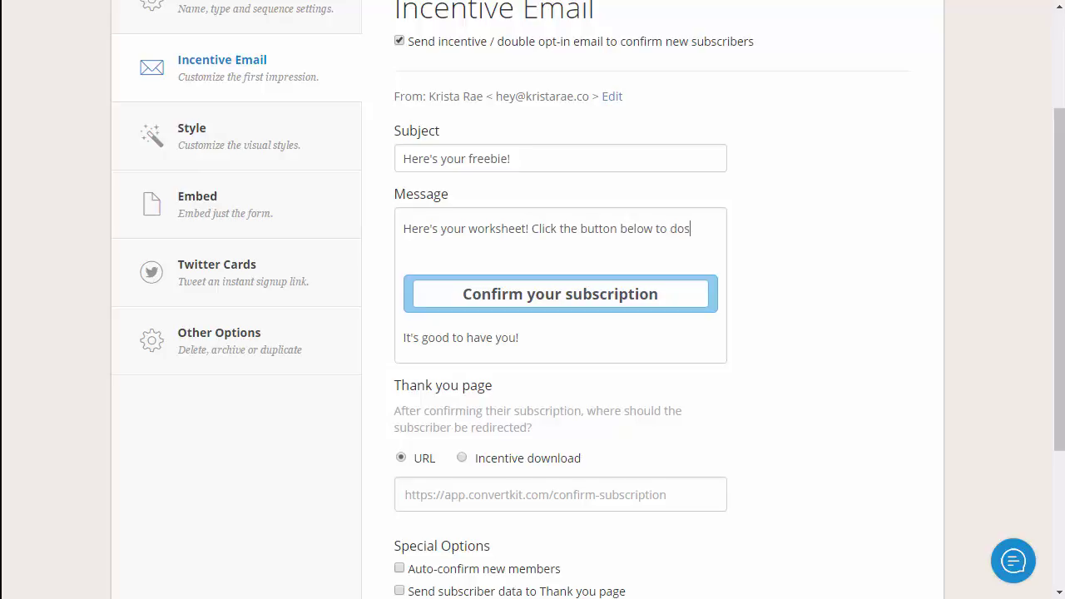
{"action": "key", "text": "BackSpace"}
{"action": "type", "text": "wnload."}
Step: Relabel the incentive email's button "Download The Worksheet" and delete the closing line beneath it
{"action": "triple_click", "coordinate": [616, 291]}
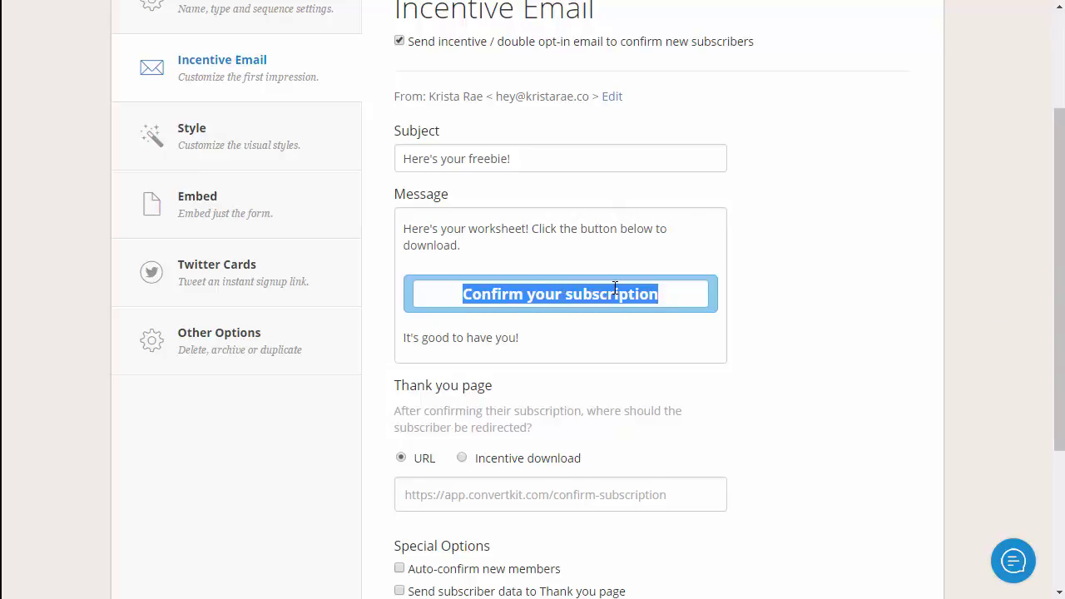
{"action": "type", "text": "Download T"}
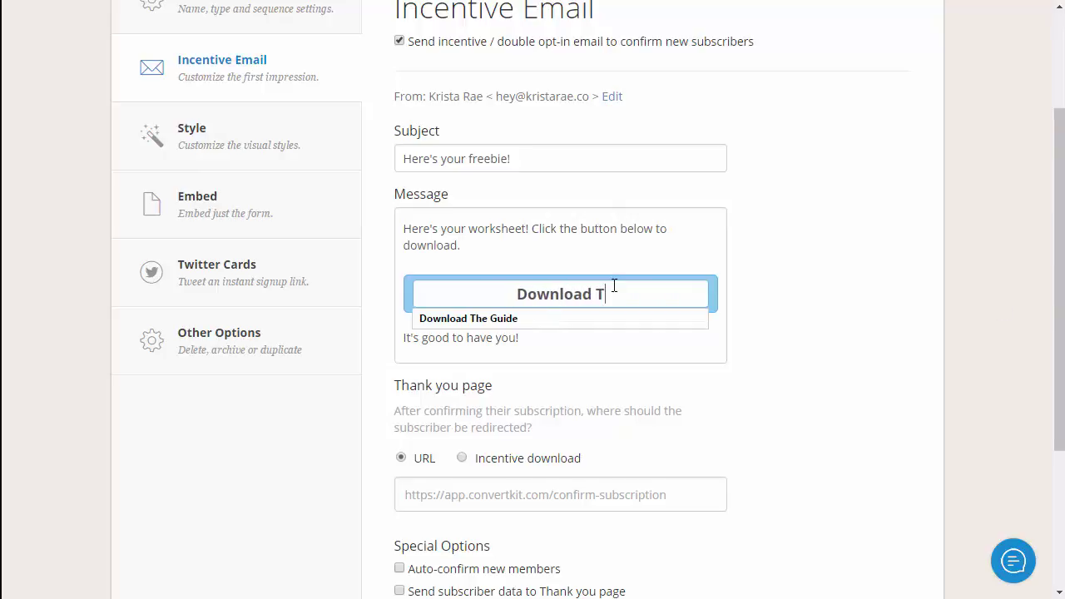
{"action": "type", "text": "he Worksheet"}
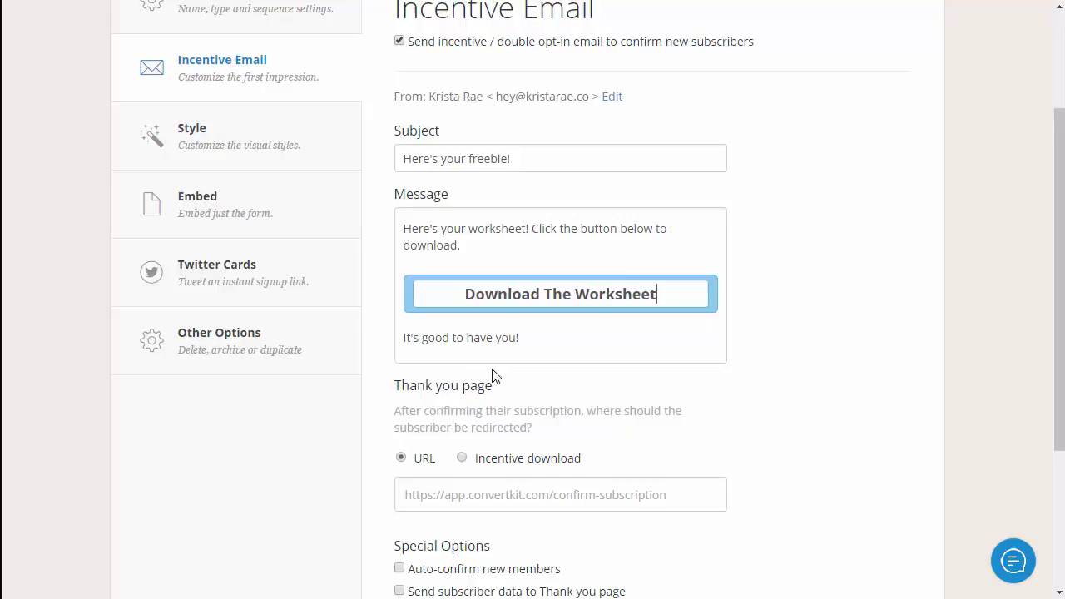
{"action": "triple_click", "coordinate": [475, 341]}
{"action": "key", "text": "BackSpace"}
Step: Make the thank you page an incentive download, upload its file and save the form
{"action": "scroll", "coordinate": [963, 343], "scroll_direction": "down", "scroll_amount": 3}
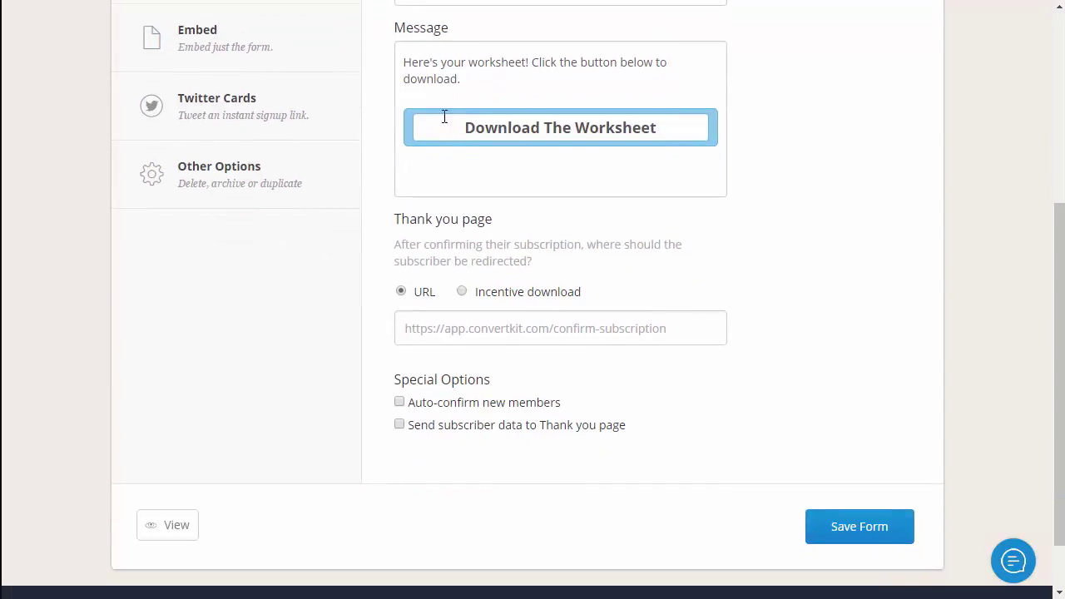
{"action": "scroll", "coordinate": [466, 228], "scroll_direction": "down", "scroll_amount": 1}
{"action": "left_click", "coordinate": [461, 223]}
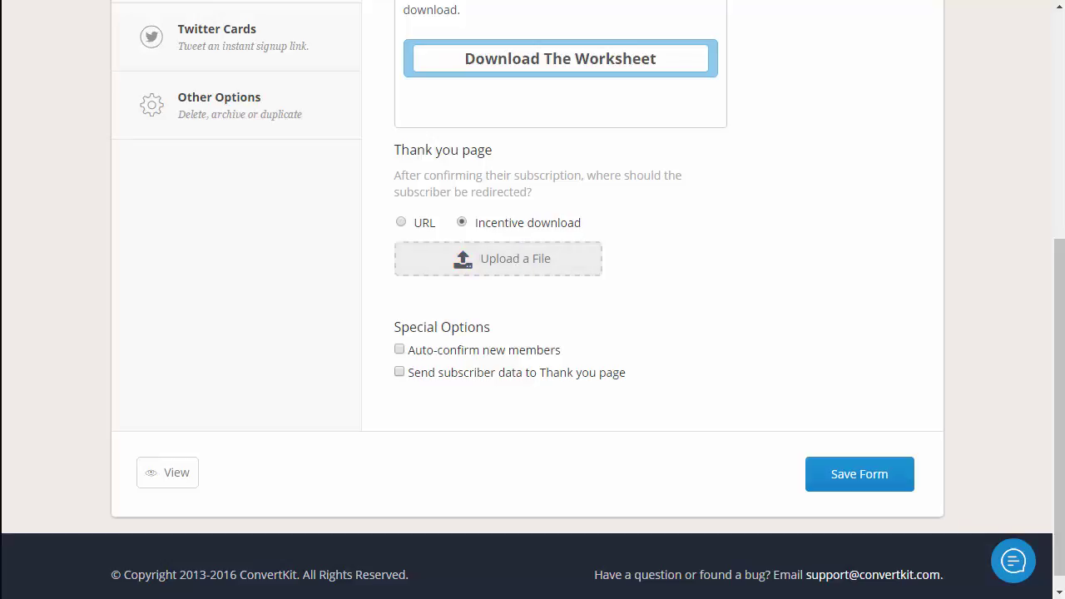
{"action": "left_click_drag", "start_coordinate": [139, 240], "coordinate": [500, 266]}
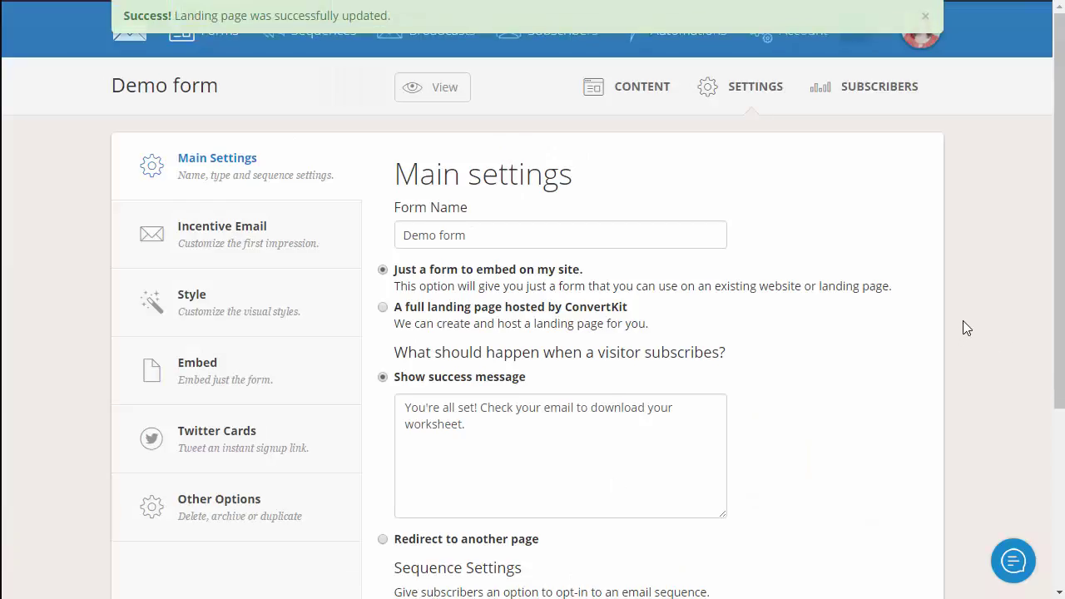
Step: Display the Raw HTML embed option for the demo form
{"action": "scroll", "coordinate": [963, 320], "scroll_direction": "down", "scroll_amount": 1}
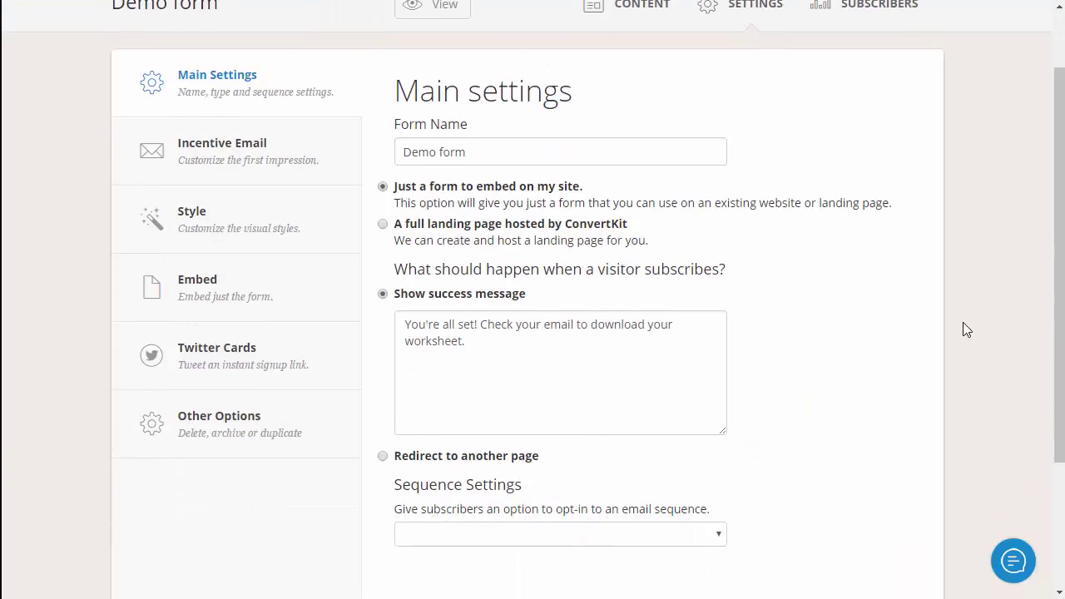
{"action": "left_click", "coordinate": [200, 294]}
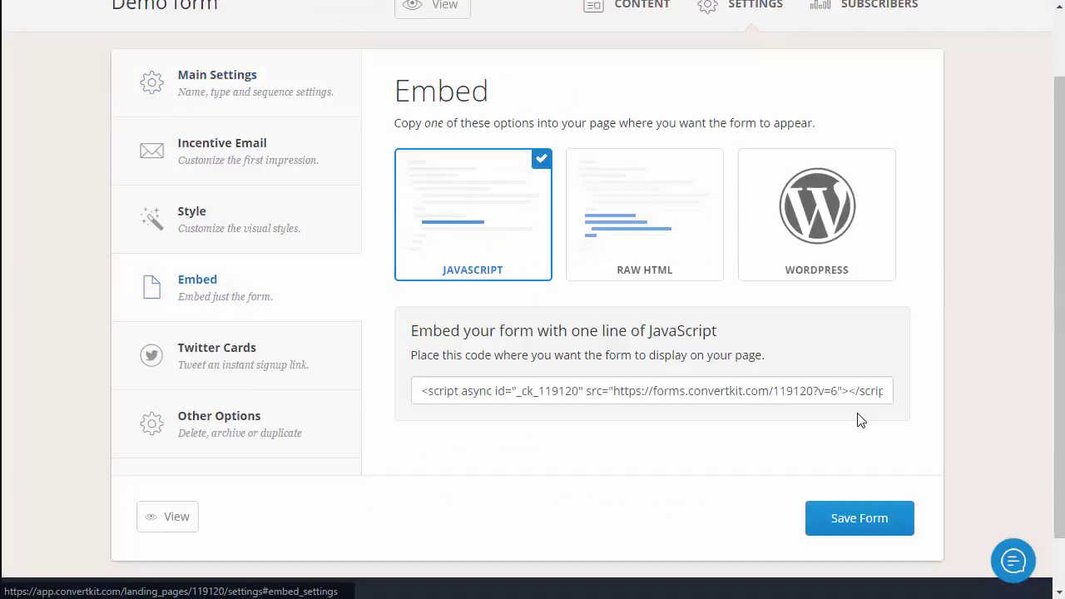
{"action": "left_click", "coordinate": [660, 250]}
Step: Switch to the WordPress dashboard and create a new pop-up optin in Bloom
{"action": "scroll", "coordinate": [980, 361], "scroll_direction": "down", "scroll_amount": 2}
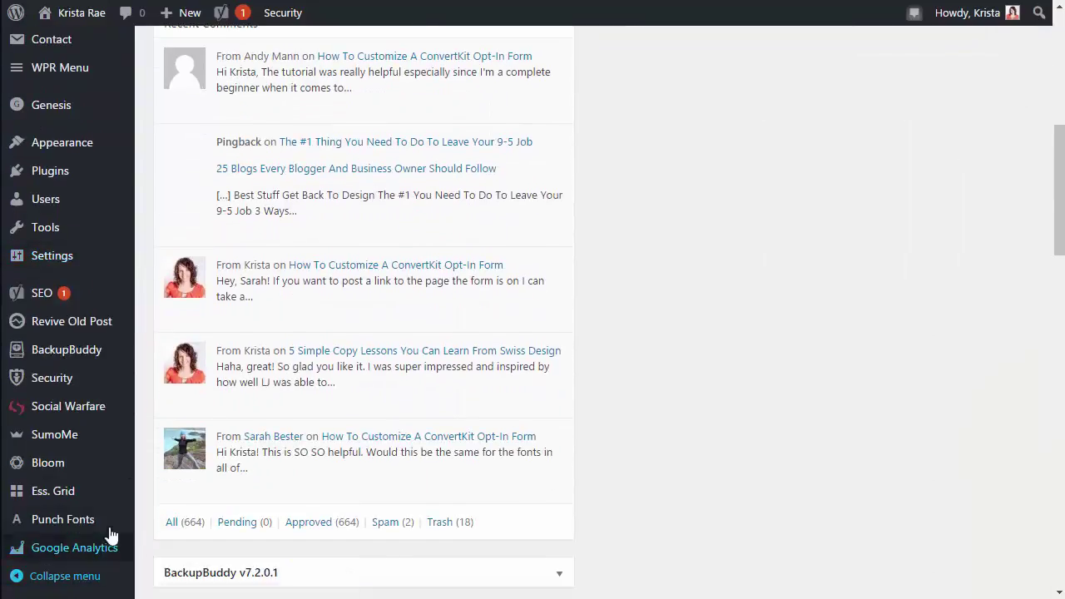
{"action": "left_click", "coordinate": [68, 466]}
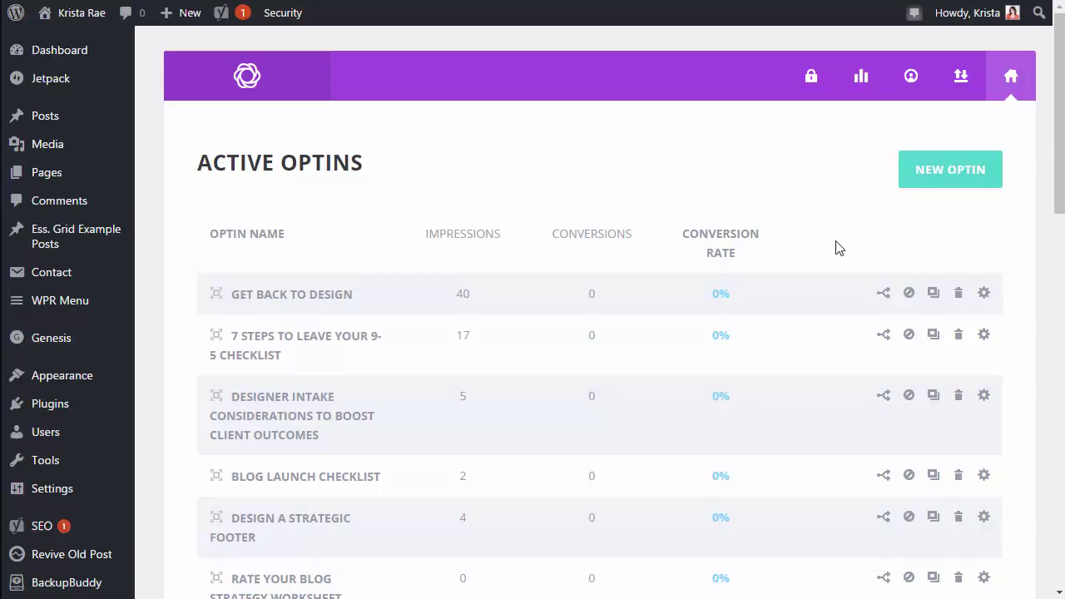
{"action": "left_click", "coordinate": [929, 176]}
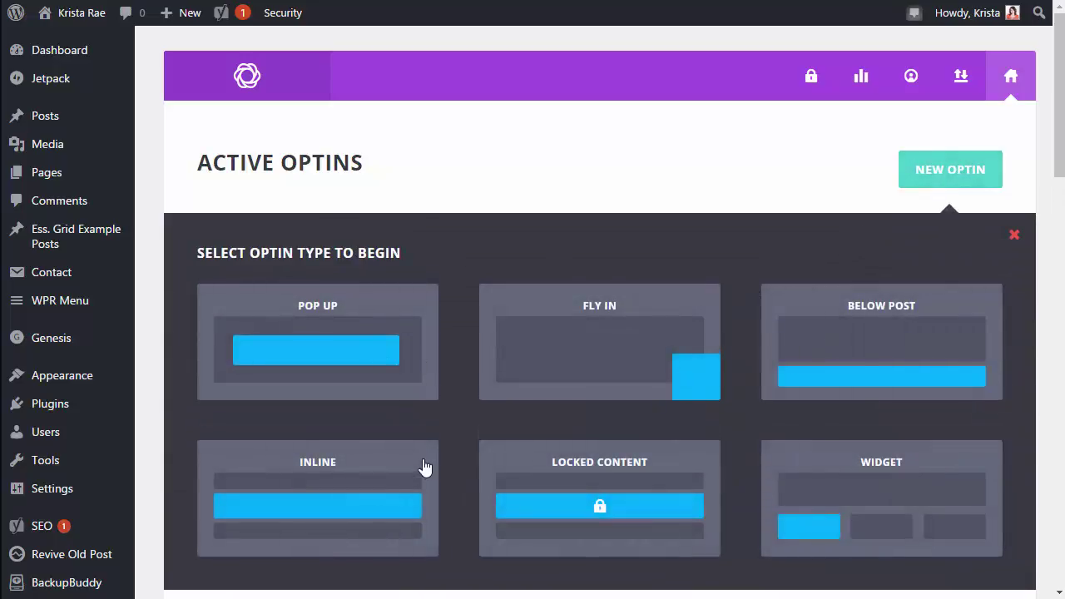
{"action": "left_click", "coordinate": [338, 379]}
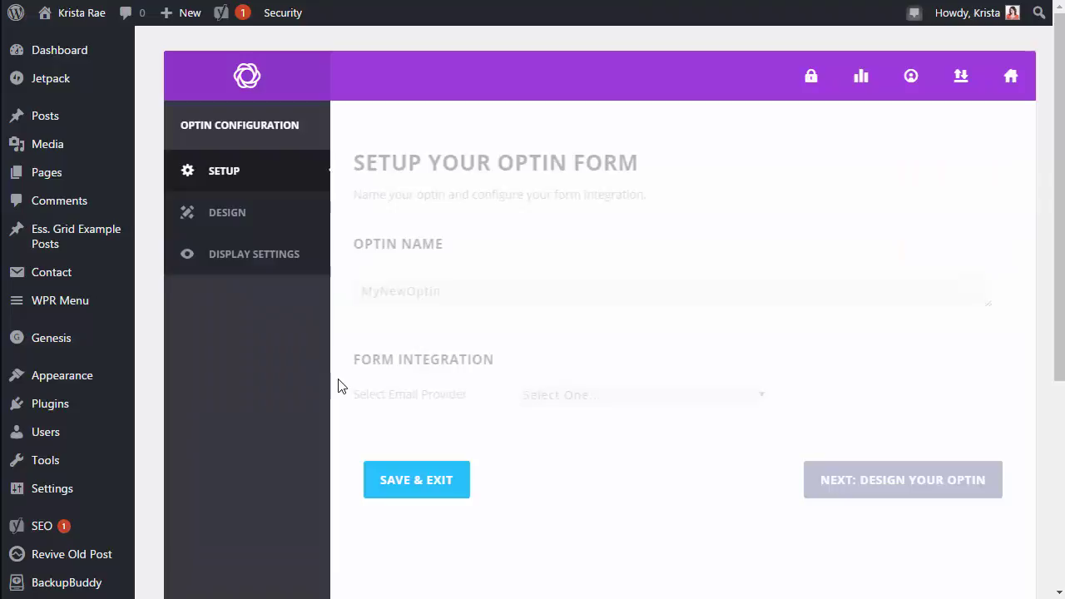
Step: Name the optin "Demo form" and choose Custom HTML Form as its email provider
{"action": "left_click", "coordinate": [475, 292]}
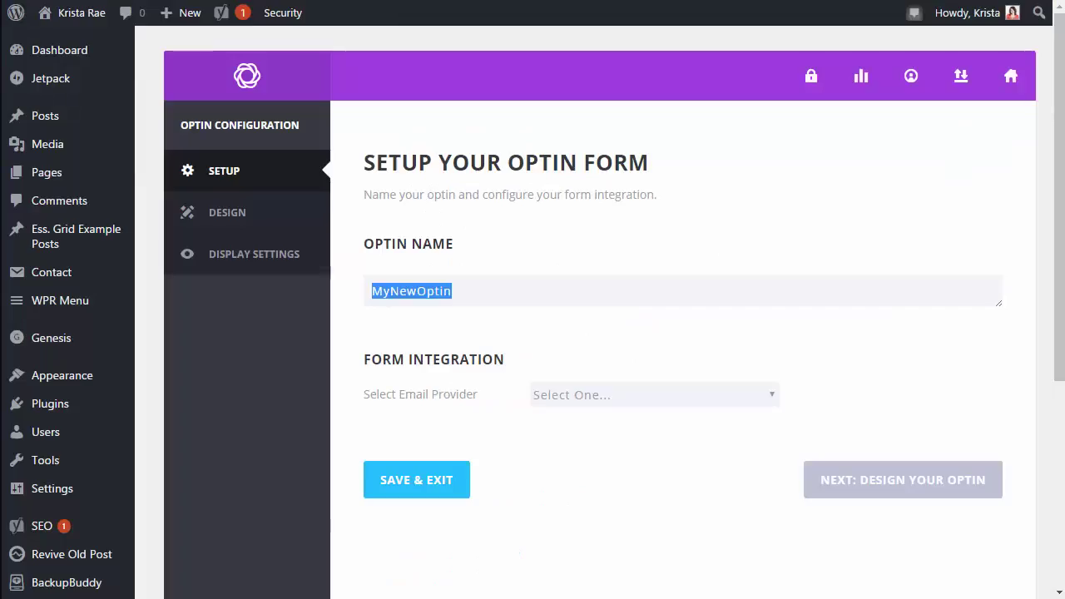
{"action": "type", "text": "Demo form"}
{"action": "scroll", "coordinate": [559, 430], "scroll_direction": "down", "scroll_amount": 2}
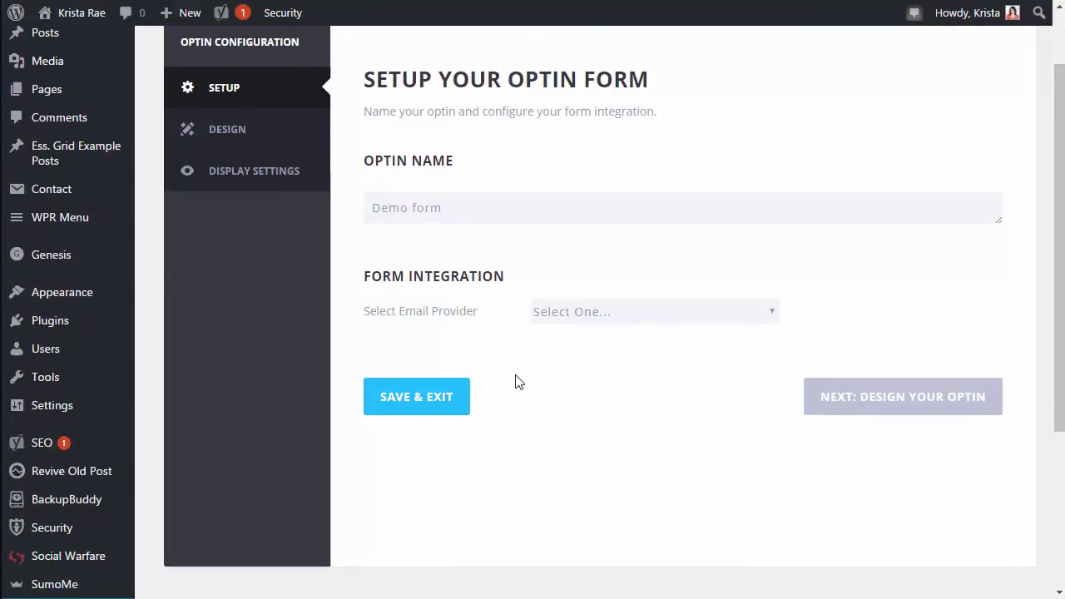
{"action": "left_click", "coordinate": [568, 312]}
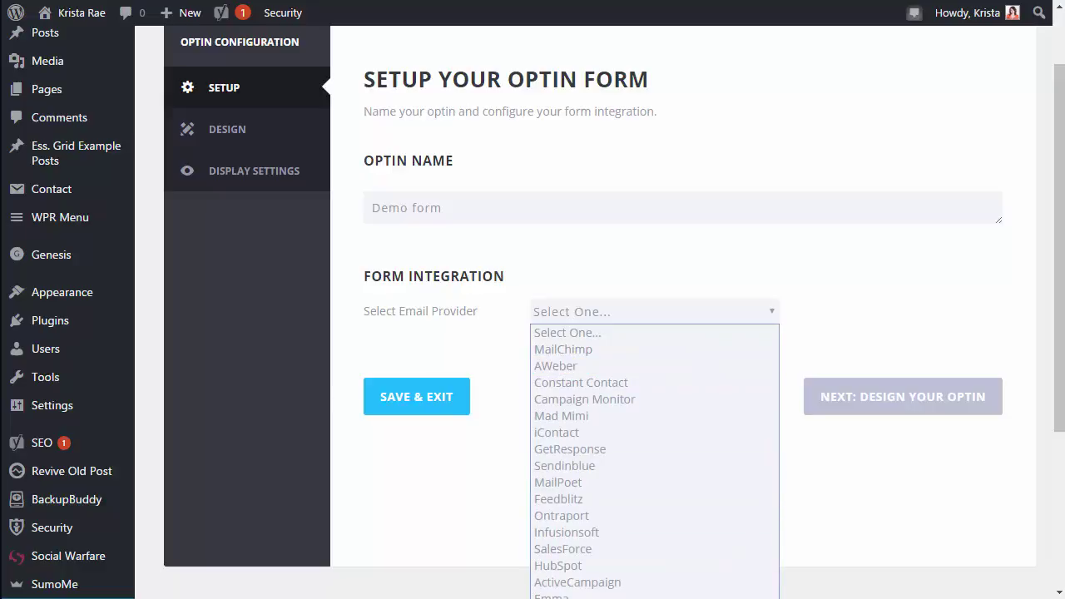
{"action": "left_click", "coordinate": [549, 487]}
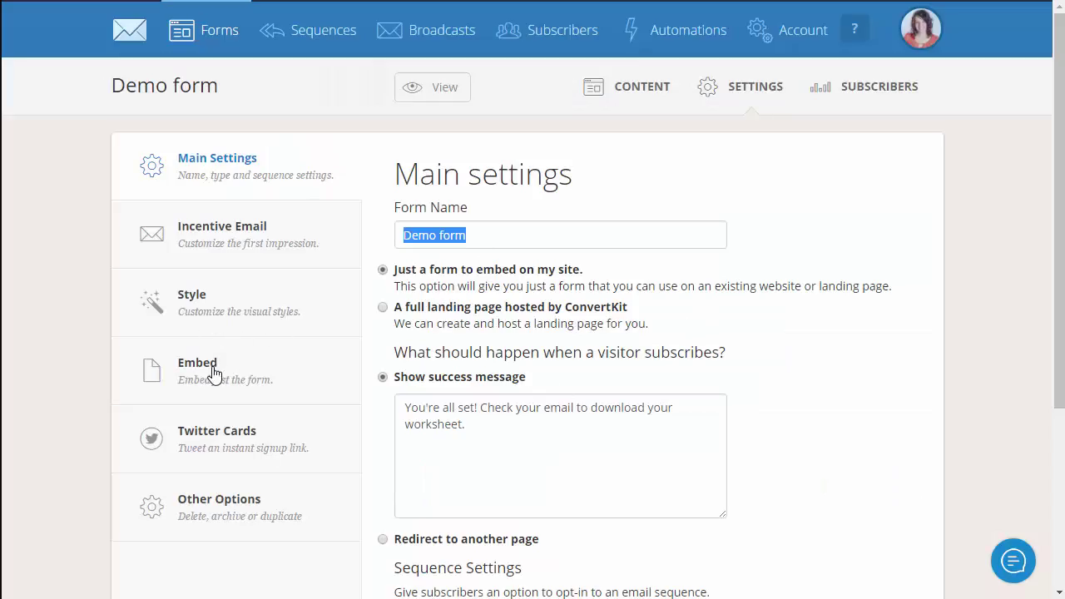
Step: Copy the demo form's HTML embed code from ConvertKit, paste it into the Bloom optin's HTML field and enlarge that field
{"action": "left_click", "coordinate": [213, 366]}
{"action": "scroll", "coordinate": [533, 367], "scroll_direction": "down", "scroll_amount": 2}
{"action": "left_click", "coordinate": [599, 387]}
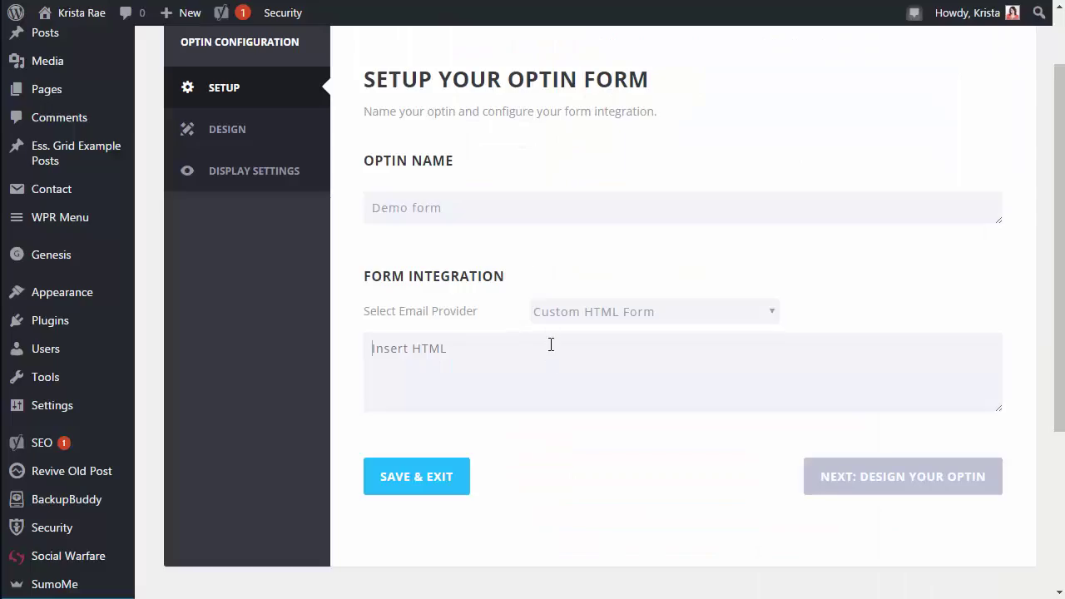
{"action": "key", "text": "ctrl+v"}
{"action": "left_click_drag", "start_coordinate": [995, 413], "coordinate": [995, 552]}
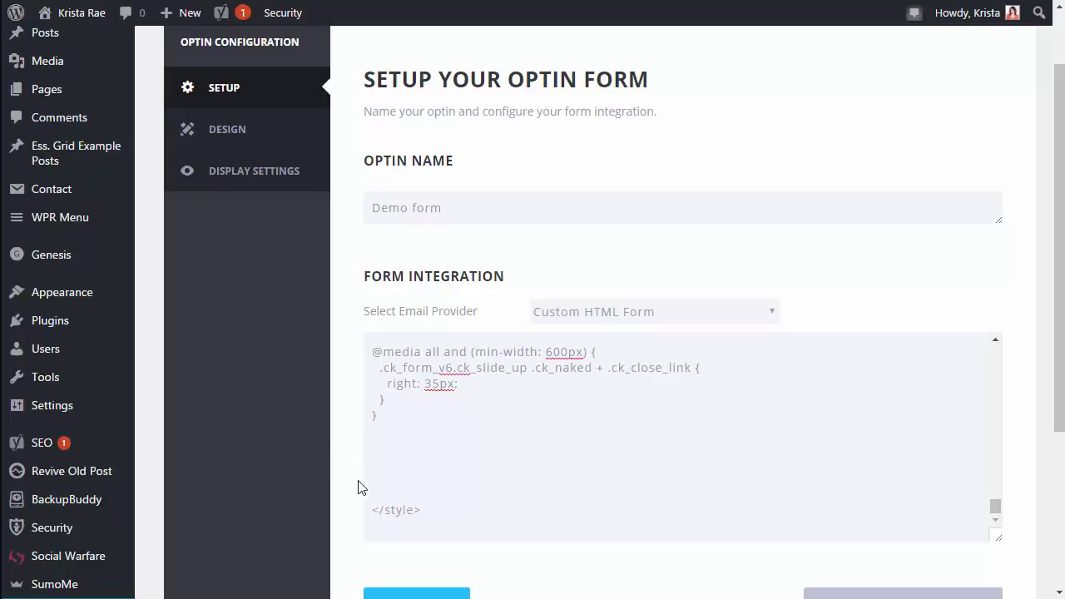
Step: Delete the CSS block from <style type="text/css"> through </style> in the pasted code, along with the trailing blank lines
{"action": "left_click_drag", "start_coordinate": [401, 509], "coordinate": [372, 509]}
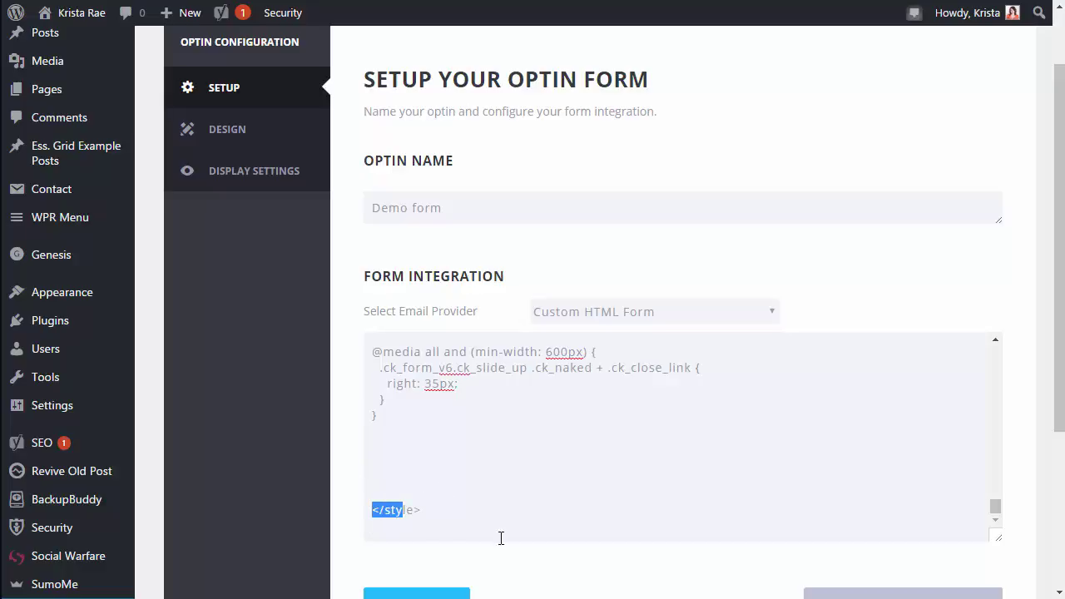
{"action": "left_click", "coordinate": [416, 508]}
{"action": "left_click_drag", "start_coordinate": [415, 509], "coordinate": [374, 510]}
{"action": "scroll", "coordinate": [454, 504], "scroll_direction": "up", "scroll_amount": 3}
{"action": "scroll", "coordinate": [450, 501], "scroll_direction": "up", "scroll_amount": 10}
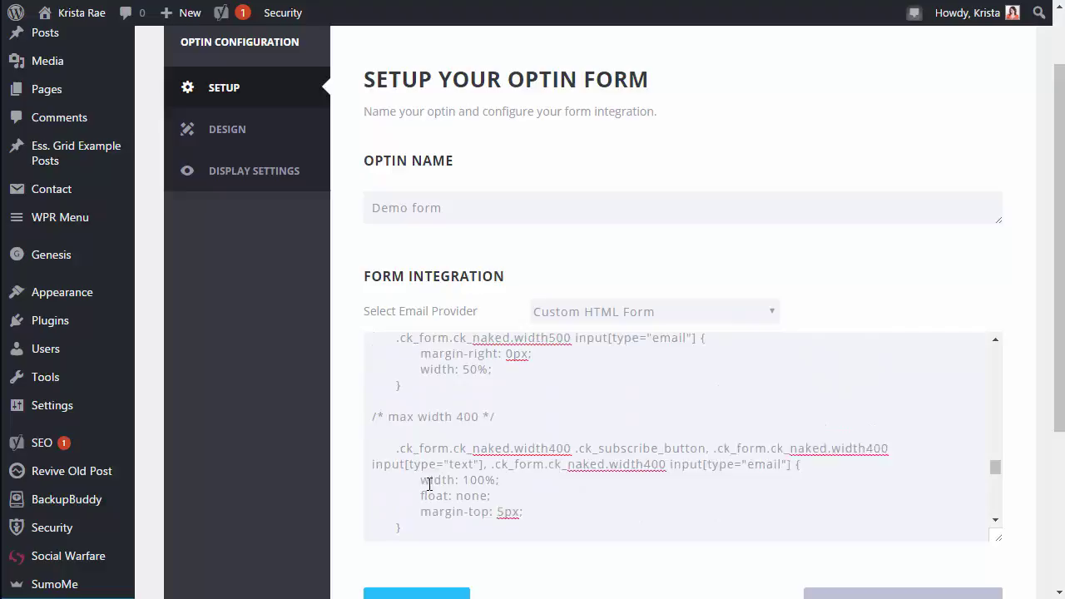
{"action": "scroll", "coordinate": [447, 475], "scroll_direction": "up", "scroll_amount": 12}
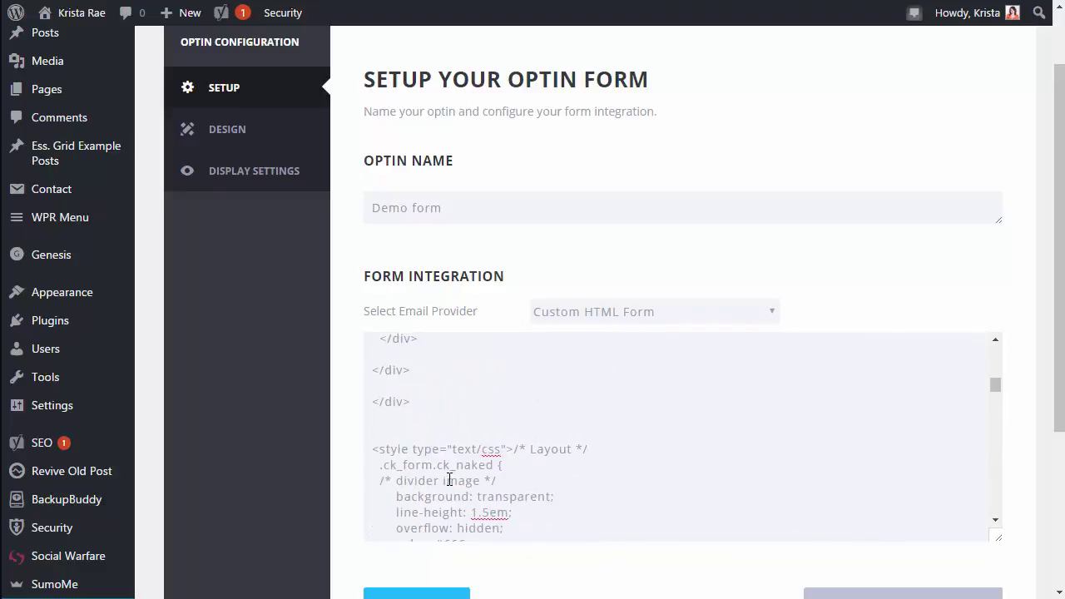
{"action": "scroll", "coordinate": [449, 480], "scroll_direction": "down", "scroll_amount": 2}
{"action": "left_click_drag", "start_coordinate": [372, 366], "coordinate": [585, 366]}
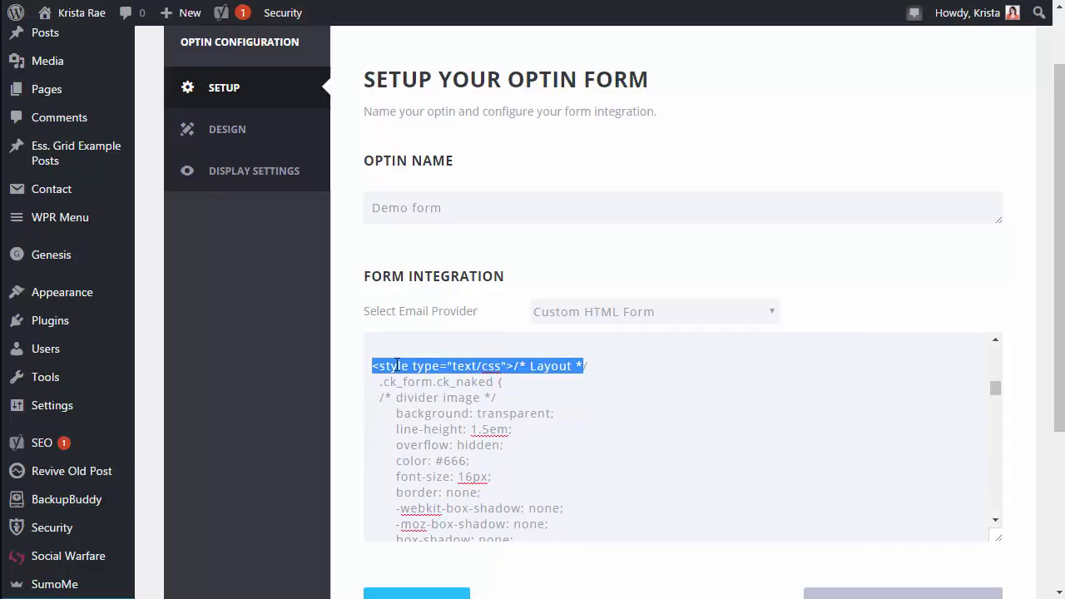
{"action": "left_click", "coordinate": [437, 385]}
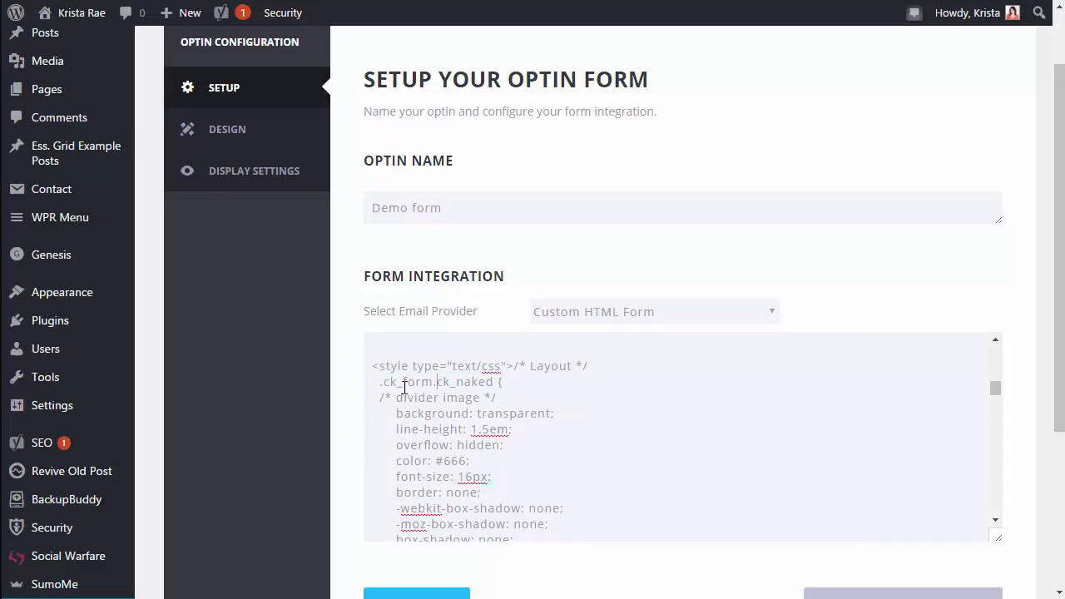
{"action": "left_click_drag", "start_coordinate": [372, 367], "coordinate": [641, 585]}
{"action": "key", "text": "BackSpace"}
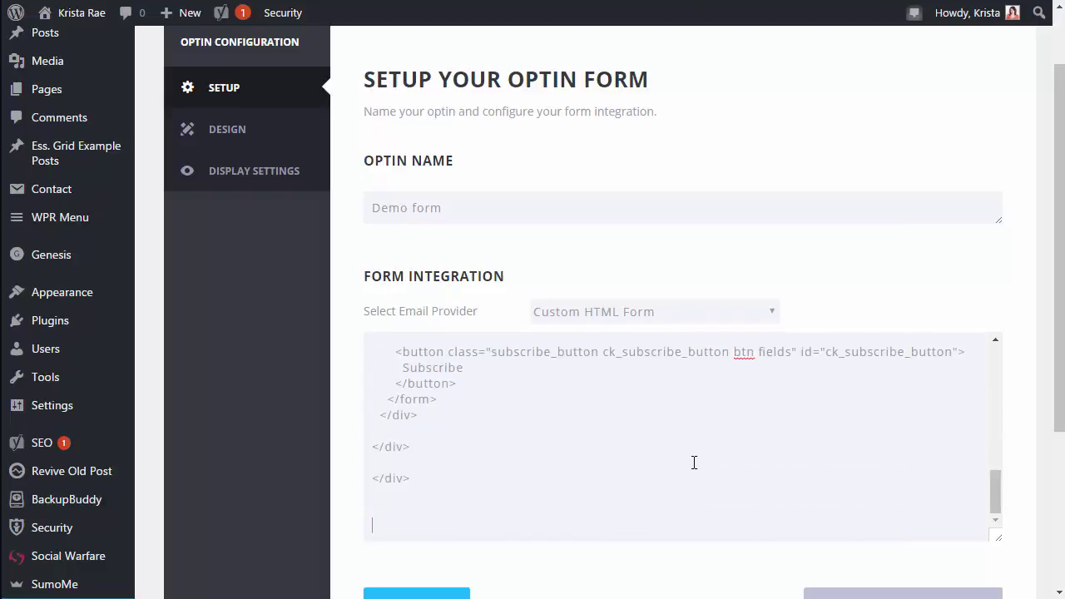
{"action": "key", "text": "BackSpace"}
{"action": "key", "text": "BackSpace"}
{"action": "key", "text": "BackSpace"}
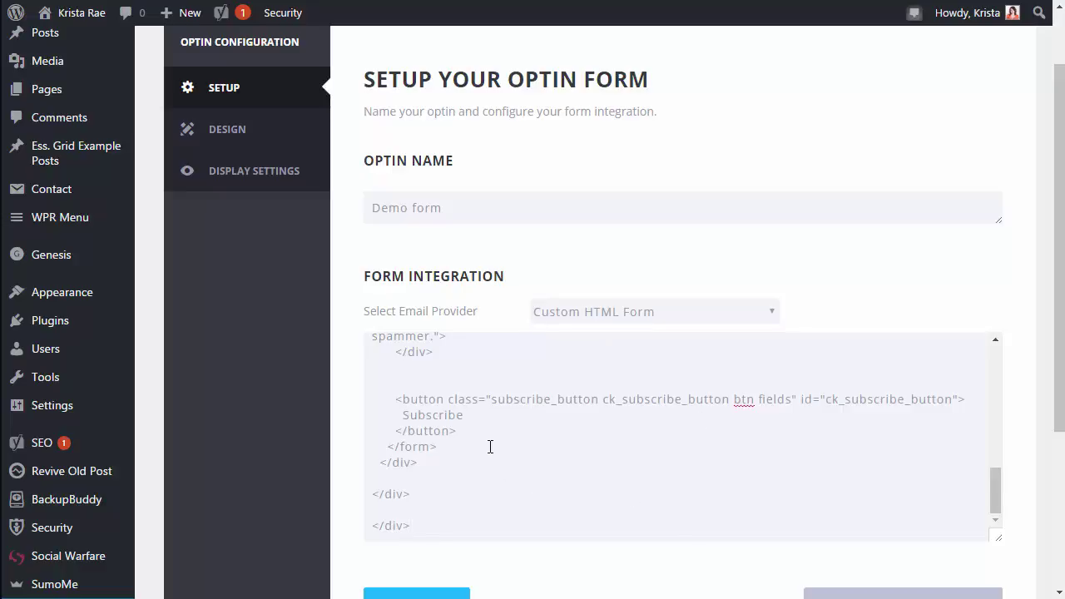
Step: Replace the "Subscribe" button text in the pasted HTML with "Get Your Worksheet"
{"action": "left_click_drag", "start_coordinate": [479, 416], "coordinate": [403, 415]}
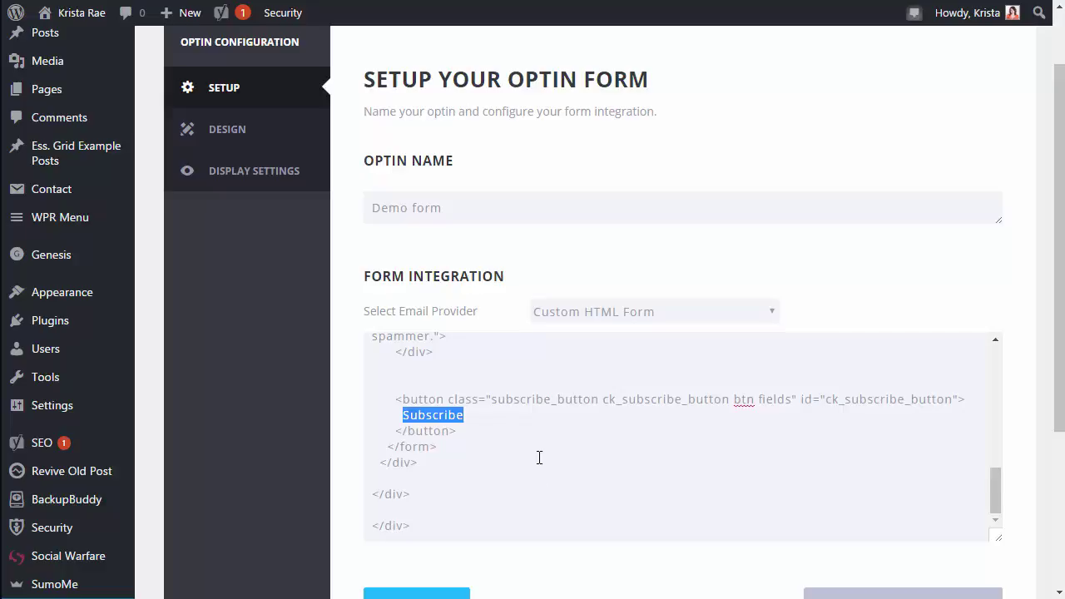
{"action": "type", "text": "Get Your Work"}
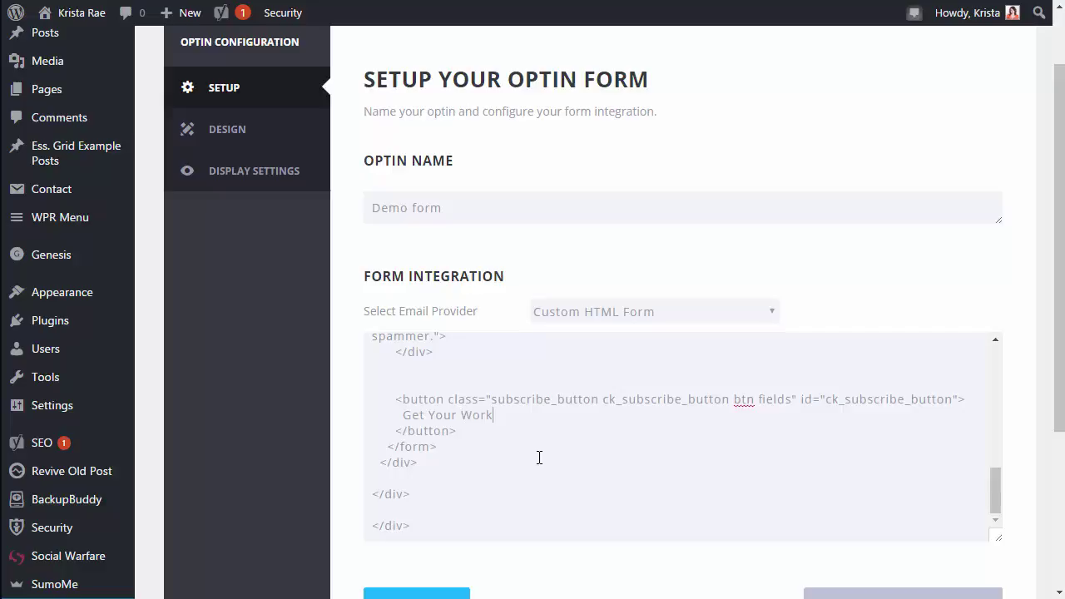
{"action": "type", "text": "sheet"}
Step: Proceed to the optin's design stage, look through the templates and continue to customization with the preselected first template
{"action": "scroll", "coordinate": [1020, 461], "scroll_direction": "down", "scroll_amount": 1}
{"action": "scroll", "coordinate": [1019, 460], "scroll_direction": "down", "scroll_amount": 1}
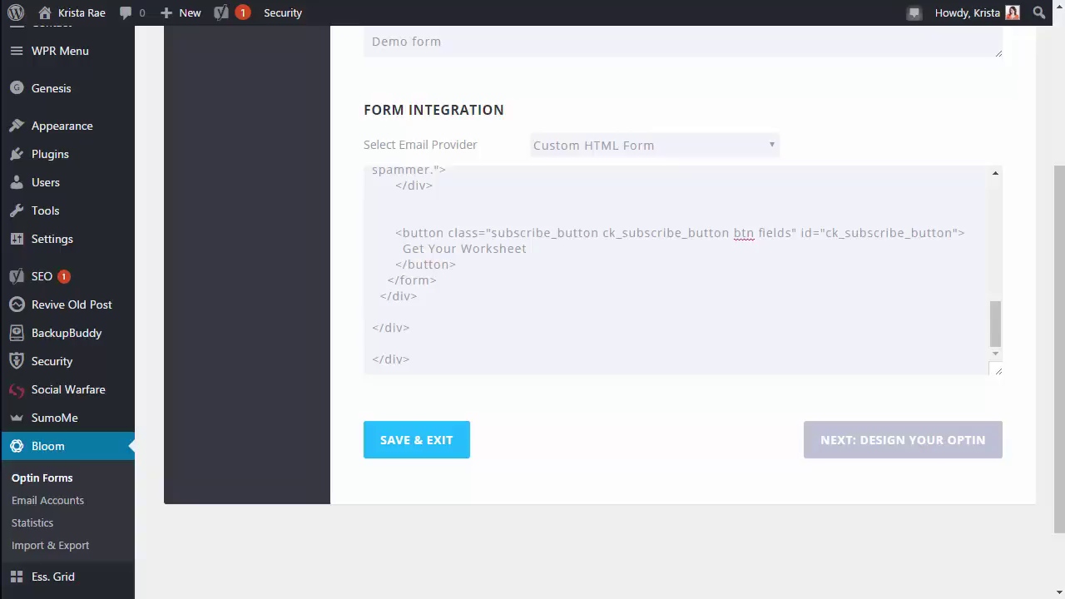
{"action": "left_click", "coordinate": [890, 454]}
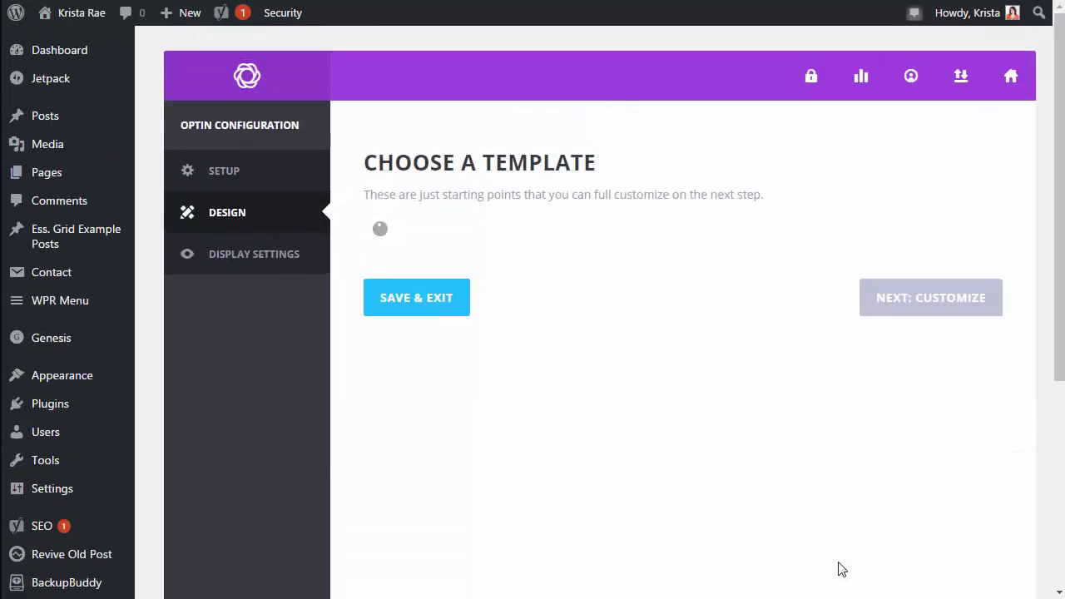
{"action": "left_click_drag", "start_coordinate": [1063, 121], "coordinate": [1015, 109]}
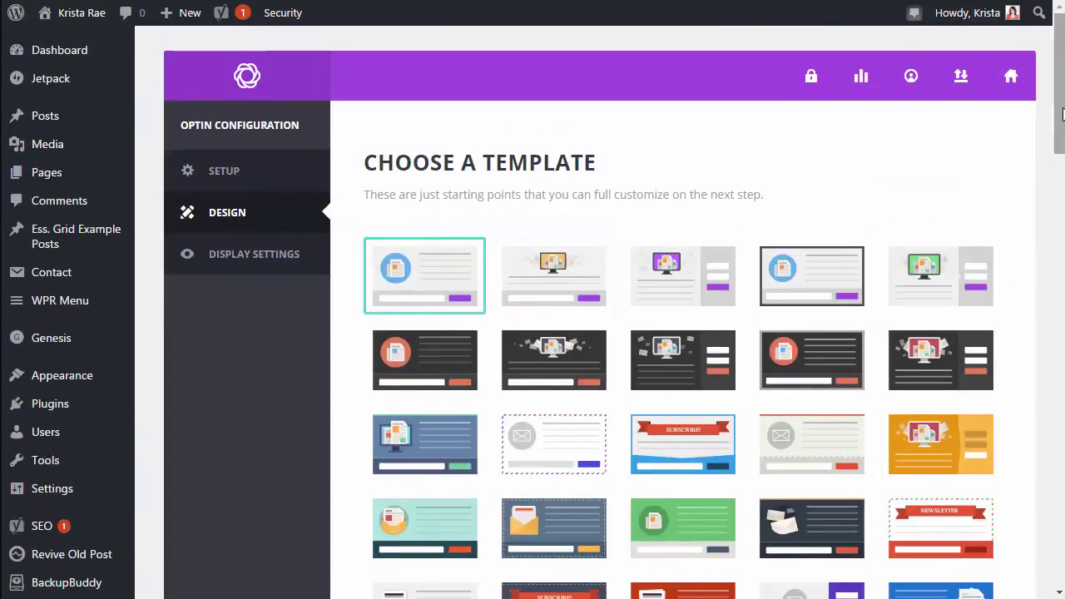
{"action": "left_click_drag", "start_coordinate": [1060, 117], "coordinate": [972, 525]}
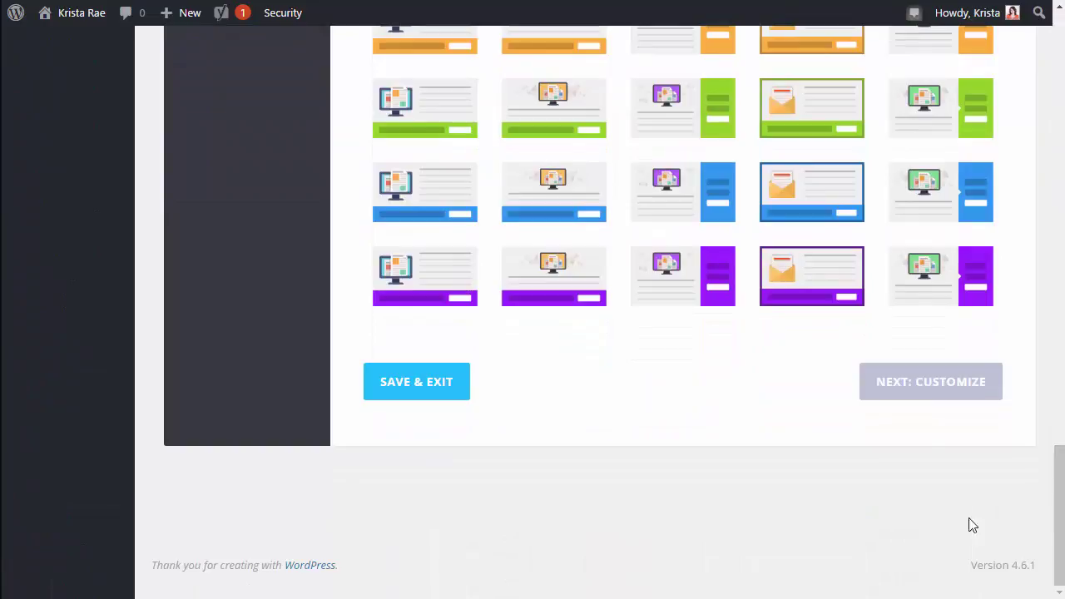
{"action": "left_click", "coordinate": [917, 386]}
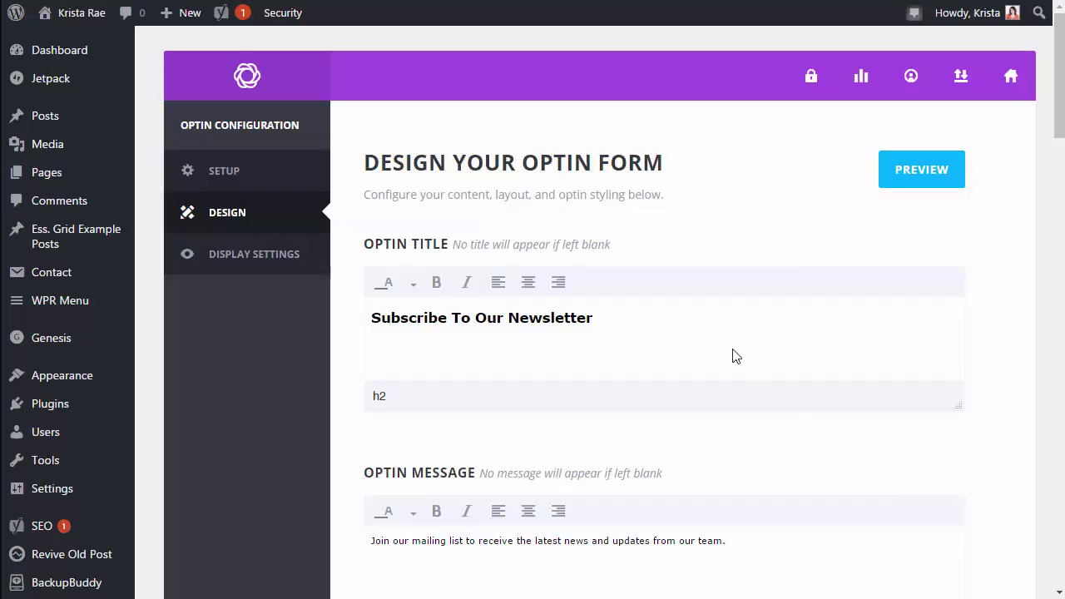
Step: Center the optin title and the optin message
{"action": "left_click", "coordinate": [710, 320]}
{"action": "scroll", "coordinate": [709, 250], "scroll_direction": "down", "scroll_amount": 1}
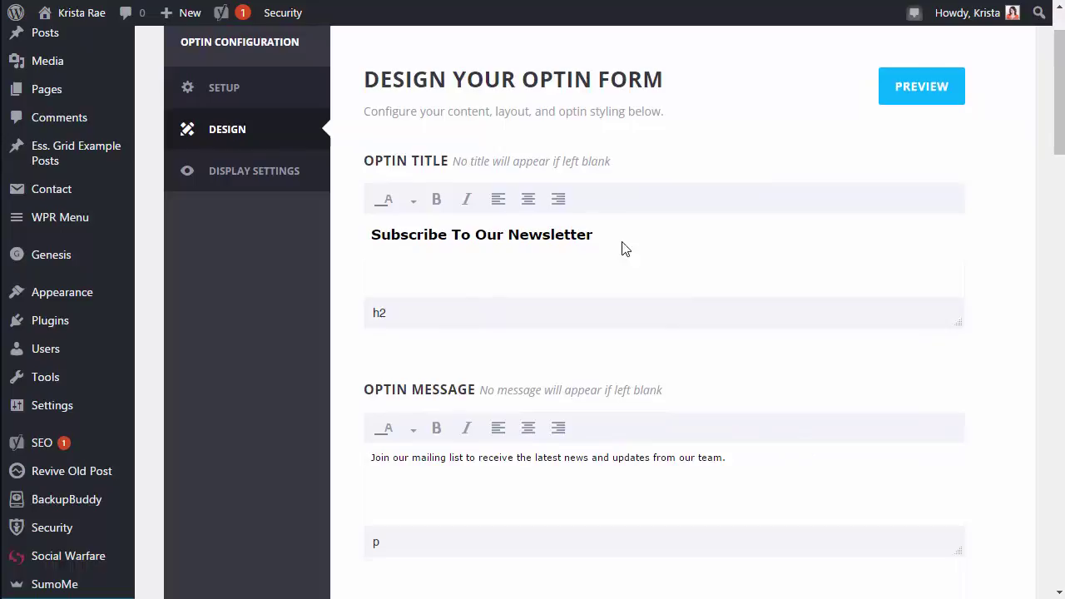
{"action": "left_click_drag", "start_coordinate": [625, 231], "coordinate": [371, 237]}
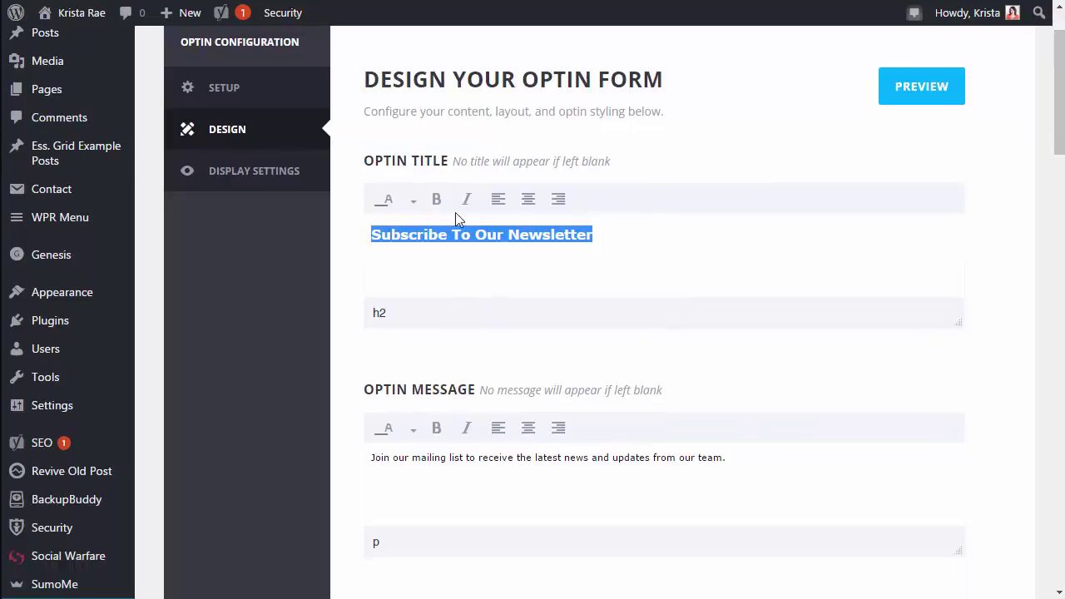
{"action": "left_click", "coordinate": [527, 199]}
{"action": "left_click_drag", "start_coordinate": [750, 457], "coordinate": [352, 450]}
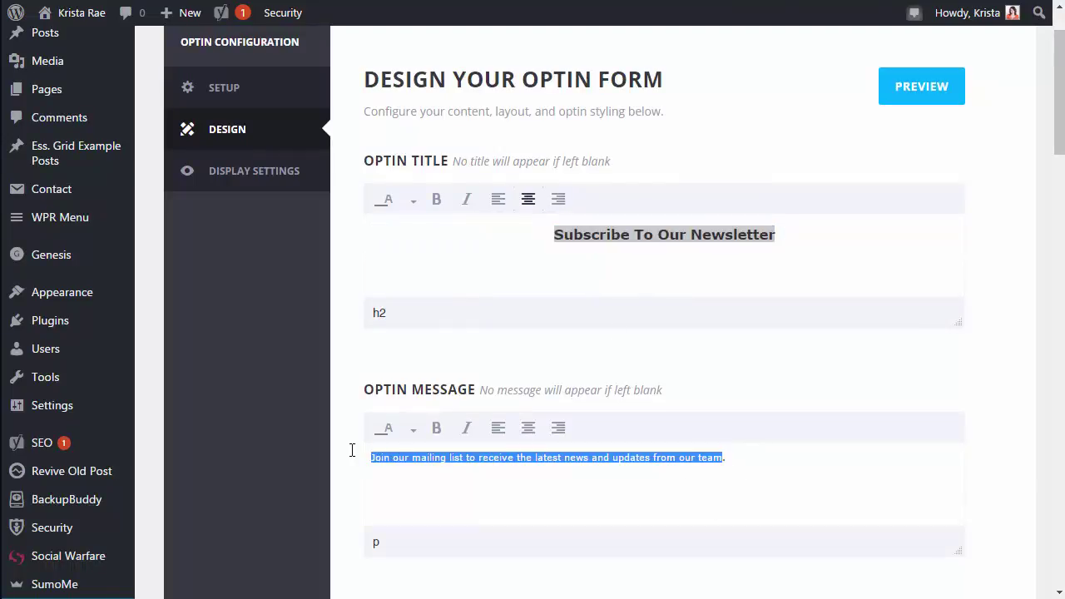
{"action": "left_click", "coordinate": [528, 430]}
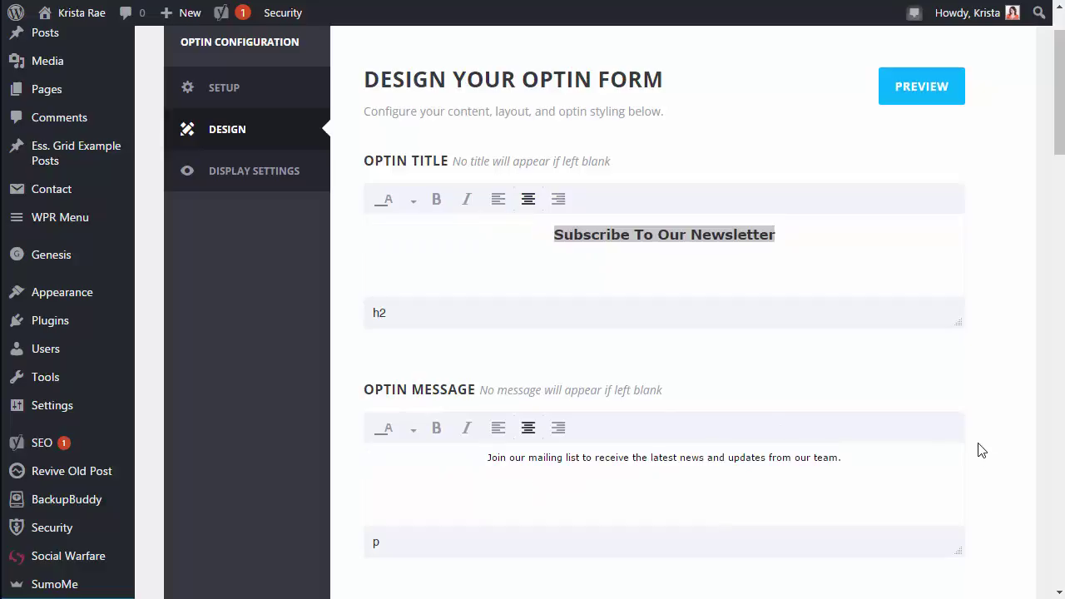
Step: Hide the optin's image on mobile
{"action": "scroll", "coordinate": [982, 462], "scroll_direction": "down", "scroll_amount": 1}
{"action": "scroll", "coordinate": [982, 464], "scroll_direction": "down", "scroll_amount": 5}
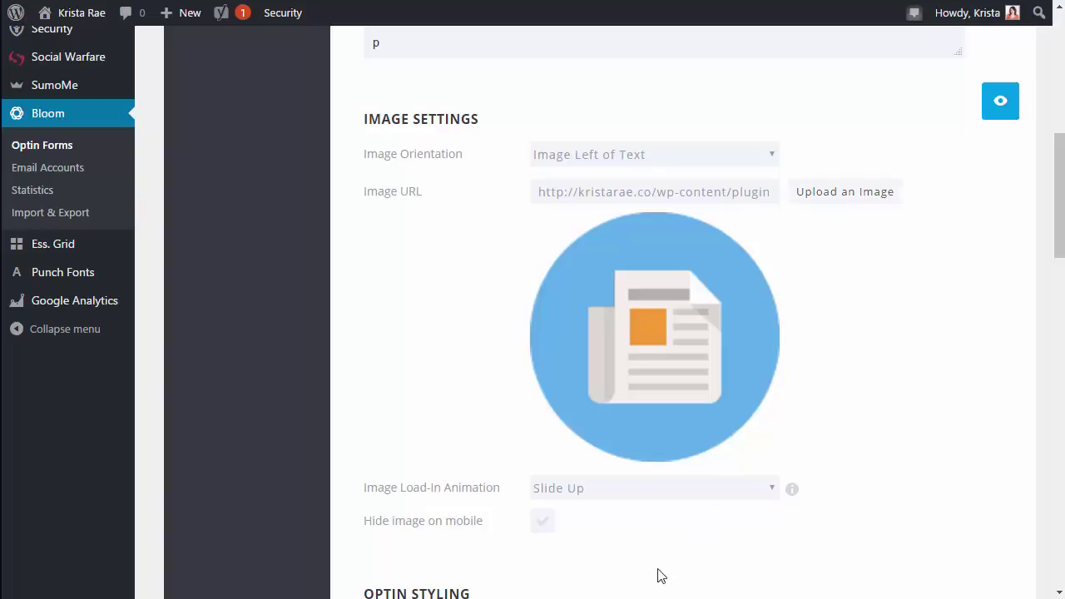
{"action": "left_click", "coordinate": [540, 524]}
Step: Check the corner style options and set the optin's border orientation to Full Border
{"action": "left_click_drag", "start_coordinate": [1060, 192], "coordinate": [1038, 283]}
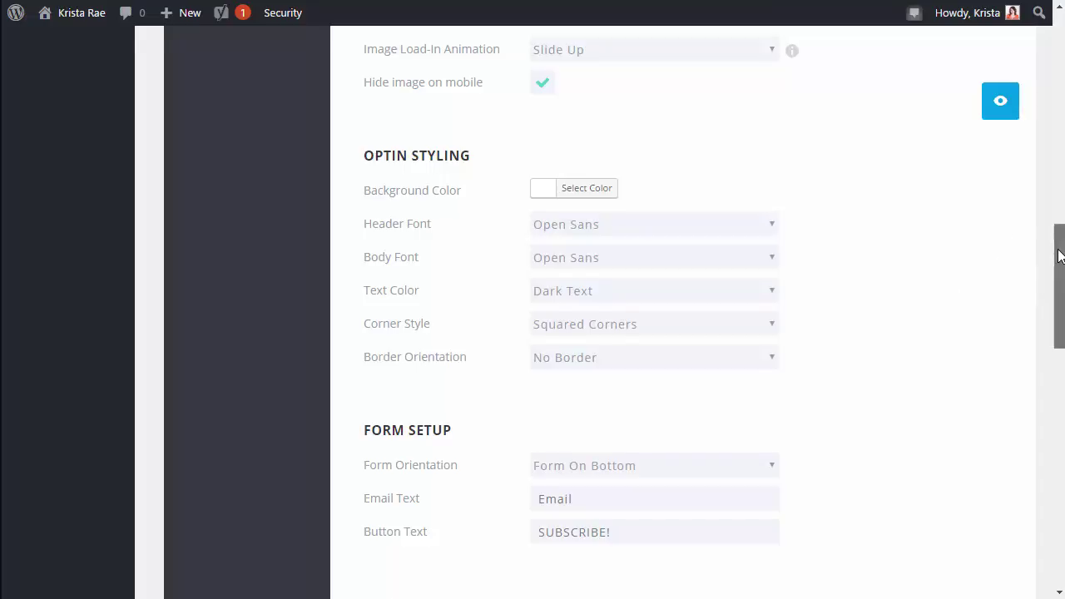
{"action": "left_click_drag", "start_coordinate": [1060, 255], "coordinate": [1050, 265]}
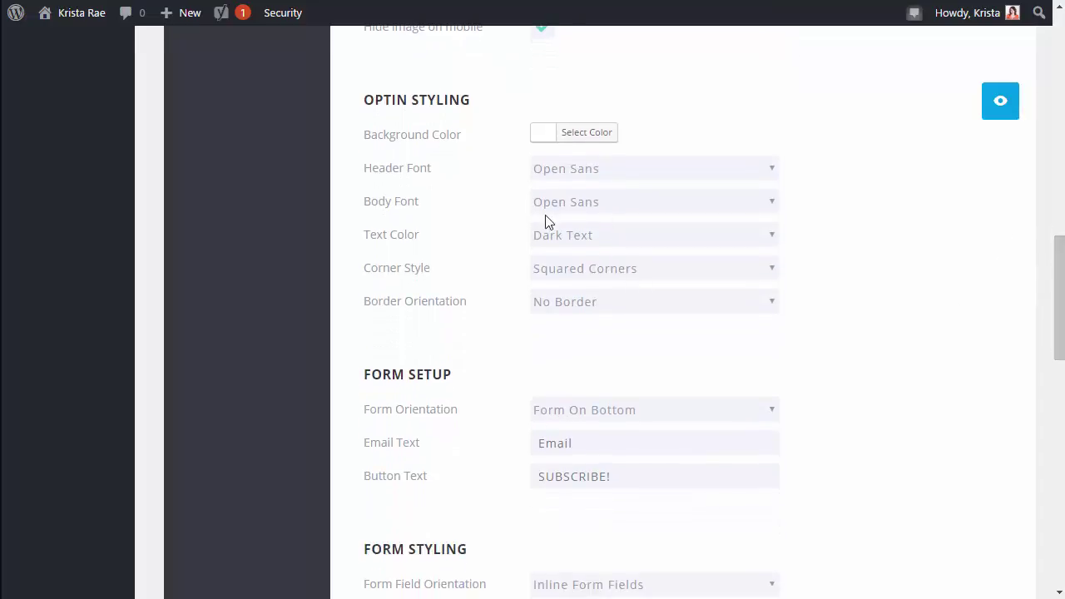
{"action": "left_click", "coordinate": [641, 275]}
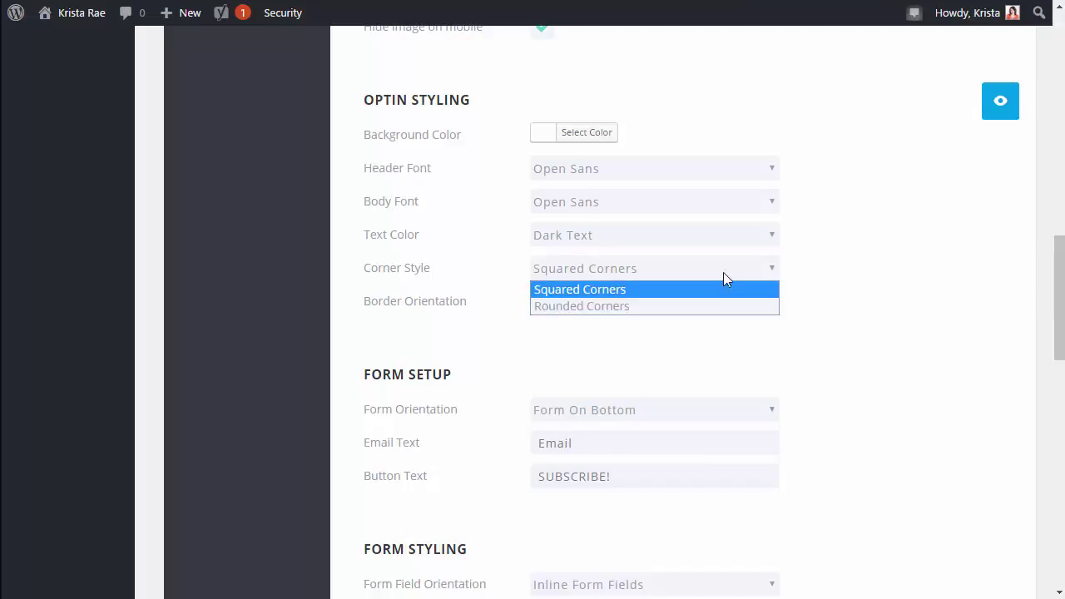
{"action": "left_click", "coordinate": [869, 288]}
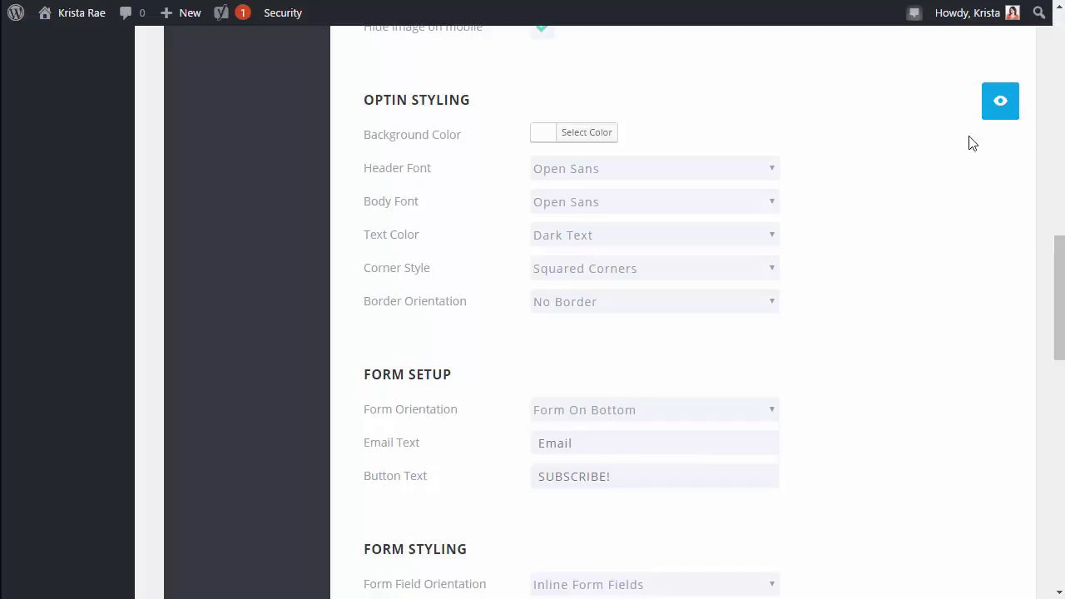
{"action": "scroll", "coordinate": [882, 368], "scroll_direction": "down", "scroll_amount": 1}
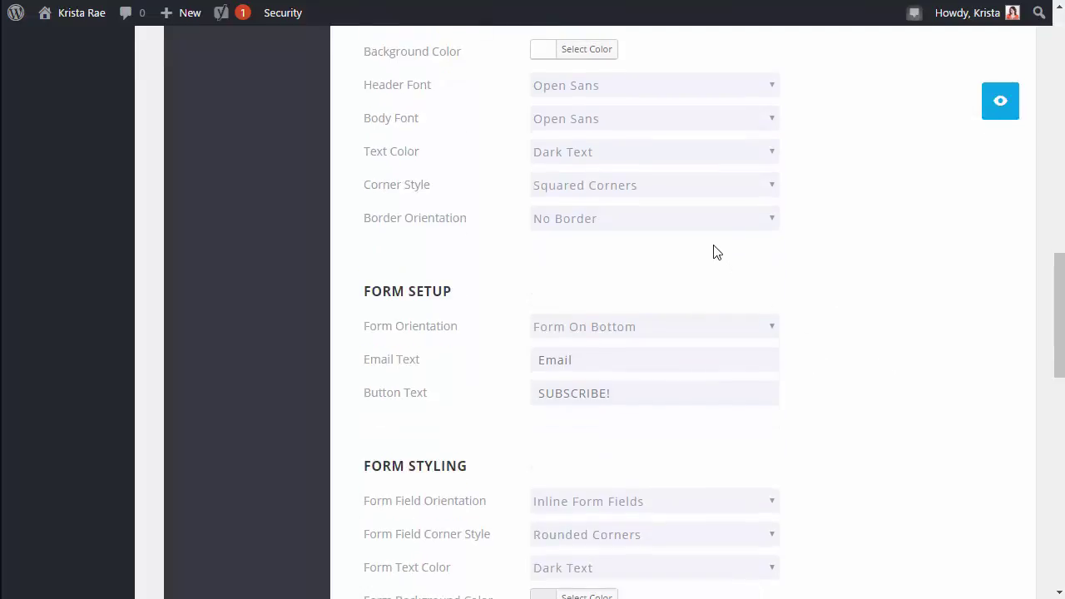
{"action": "left_click", "coordinate": [712, 219]}
{"action": "left_click", "coordinate": [616, 256]}
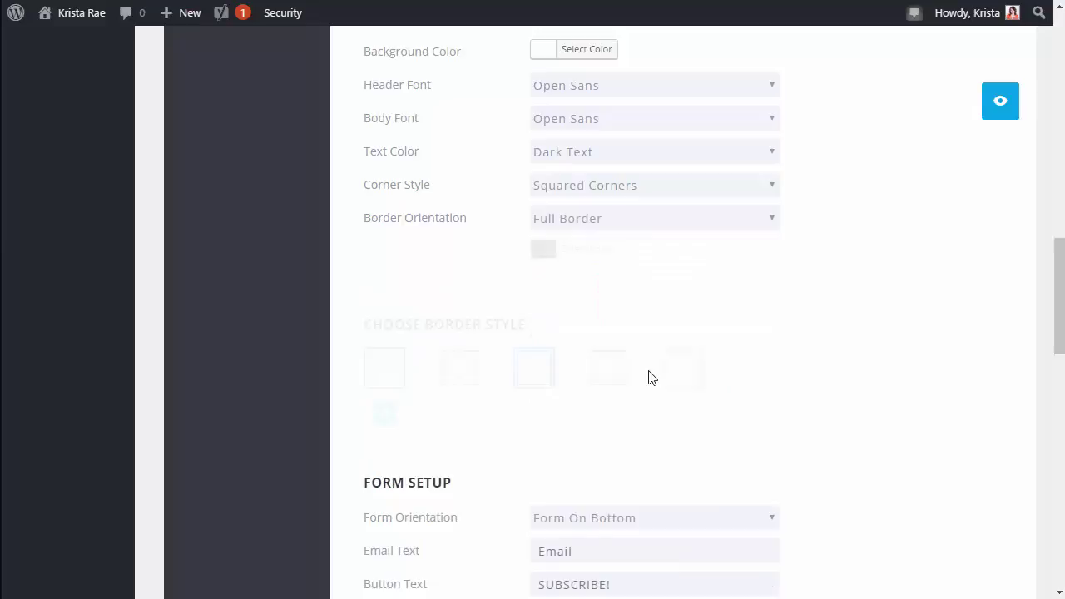
Step: Set the optin's border color to #fe0e7b
{"action": "left_click", "coordinate": [601, 251]}
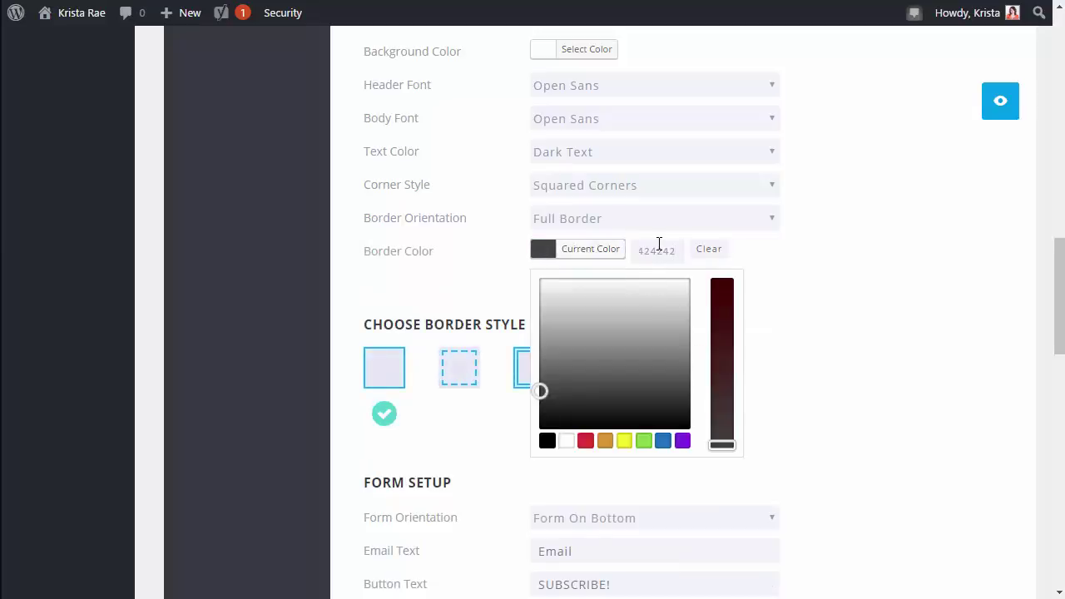
{"action": "double_click", "coordinate": [659, 248]}
{"action": "type", "text": "#fe0e7b"}
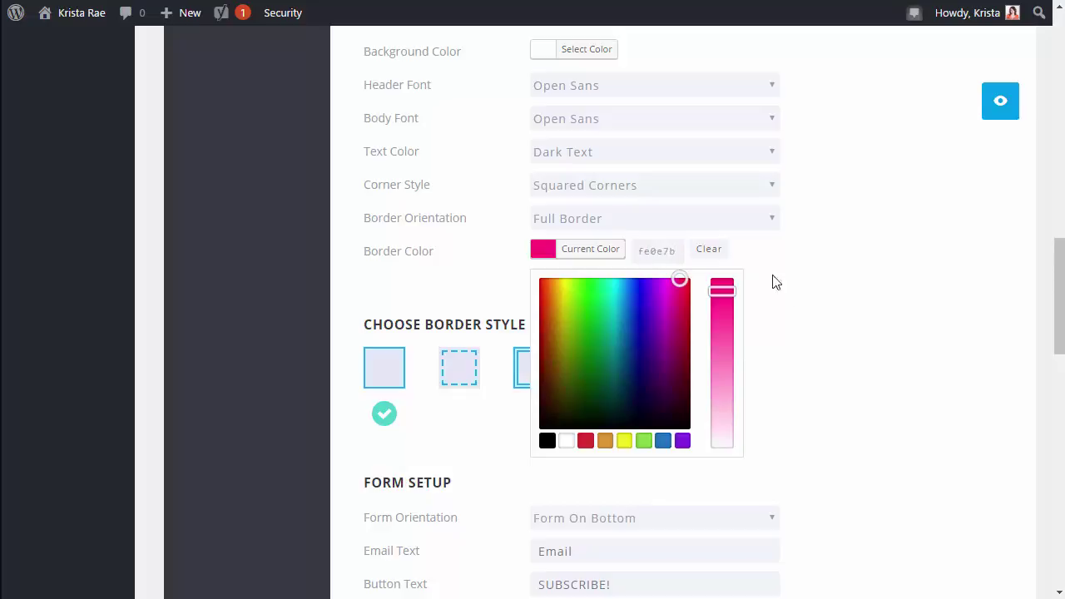
{"action": "left_click", "coordinate": [816, 299]}
{"action": "scroll", "coordinate": [815, 305], "scroll_direction": "down", "scroll_amount": 1}
{"action": "scroll", "coordinate": [816, 304], "scroll_direction": "down", "scroll_amount": 3}
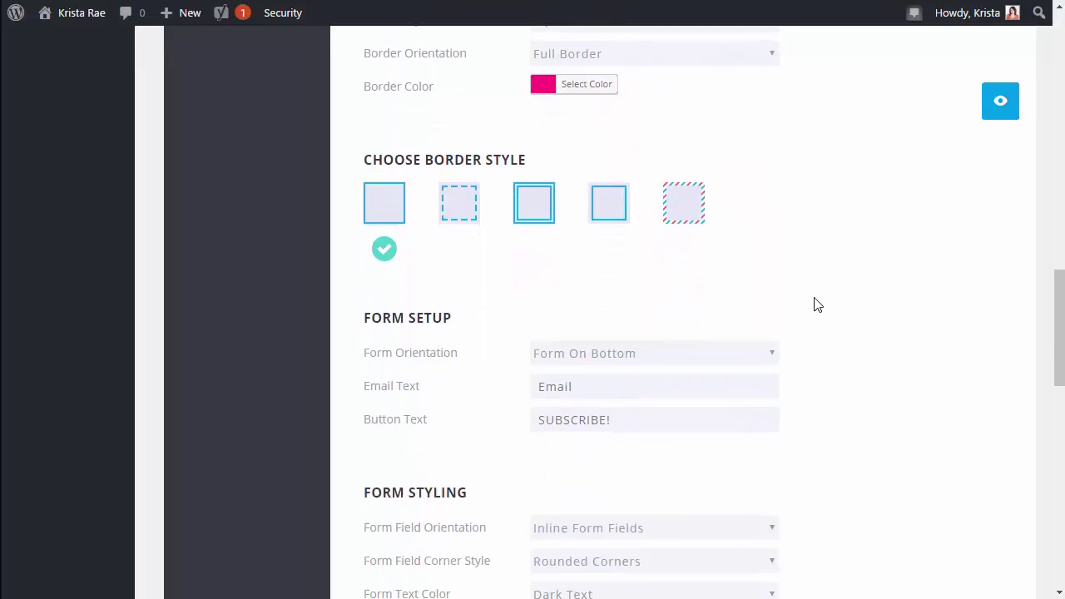
{"action": "left_click", "coordinate": [579, 261]}
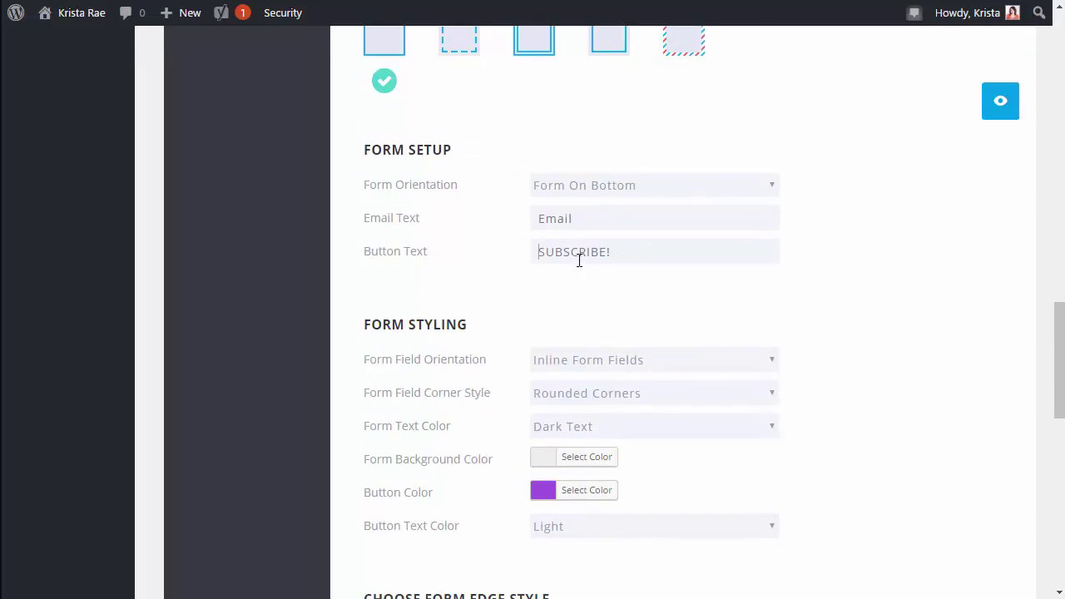
{"action": "left_click", "coordinate": [596, 260]}
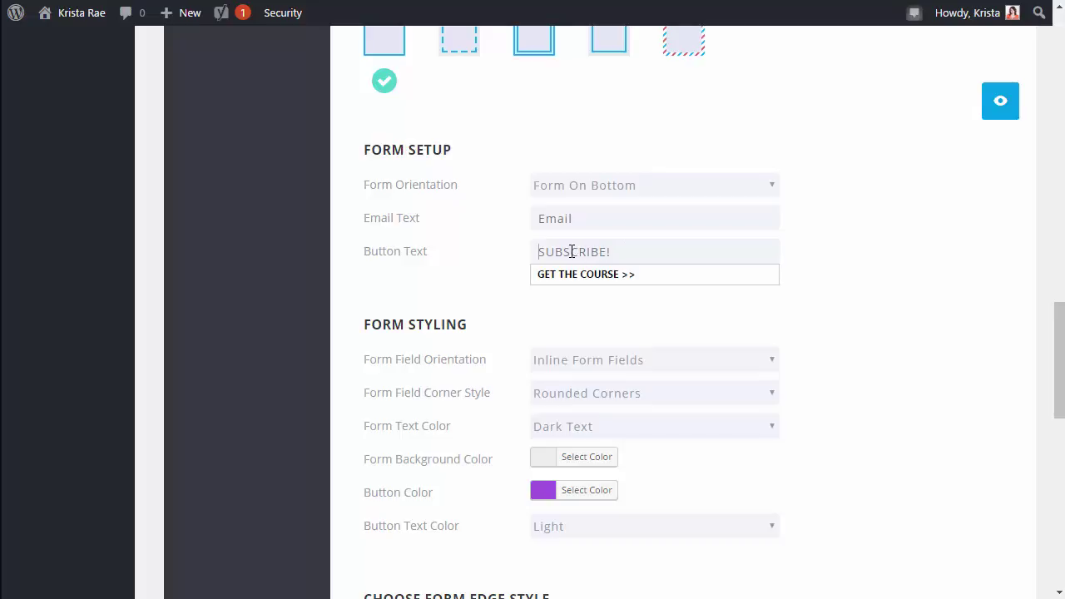
{"action": "left_click", "coordinate": [489, 260]}
Step: Set the form background color to the same pink as the optin's border
{"action": "scroll", "coordinate": [1030, 291], "scroll_direction": "down", "scroll_amount": 2}
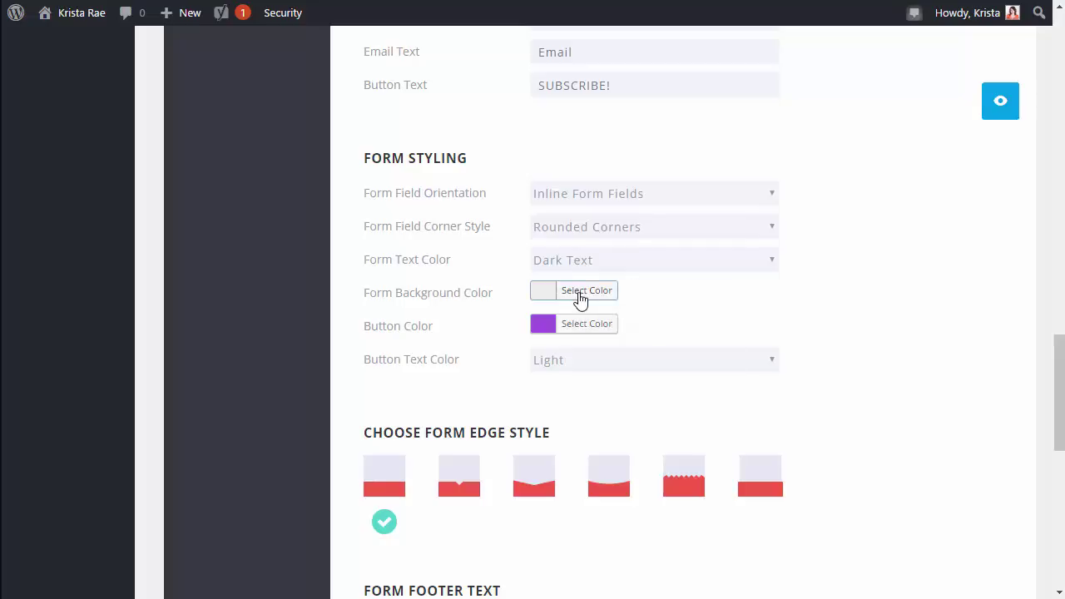
{"action": "left_click", "coordinate": [580, 298]}
{"action": "double_click", "coordinate": [653, 285]}
{"action": "type", "text": "fefe"}
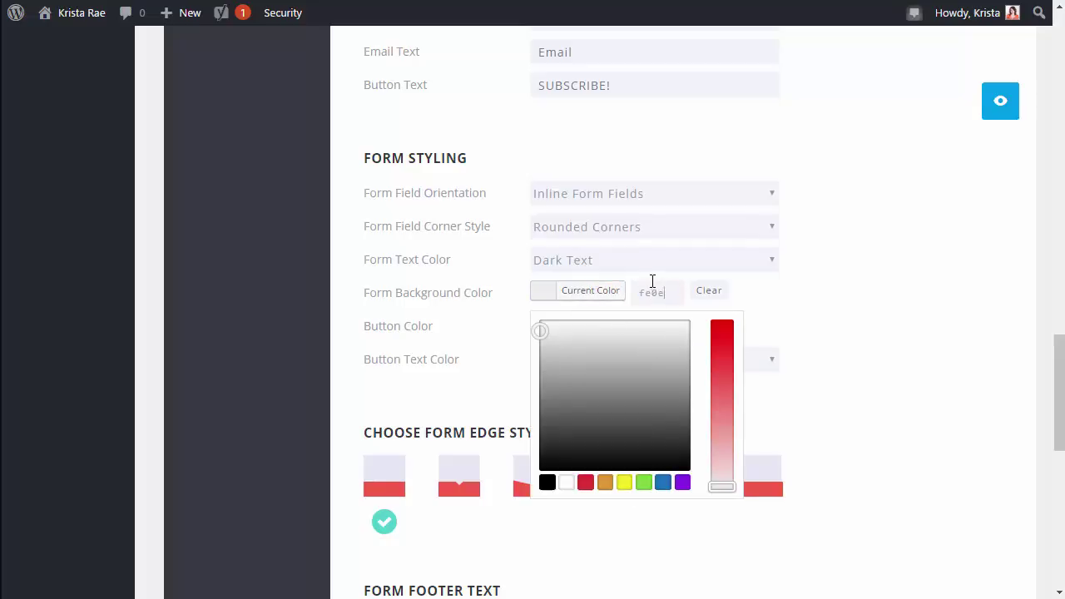
{"action": "type", "text": "7f"}
{"action": "left_click", "coordinate": [773, 321]}
Step: Set the form's button color to the orange #feb14
{"action": "left_click", "coordinate": [592, 326]}
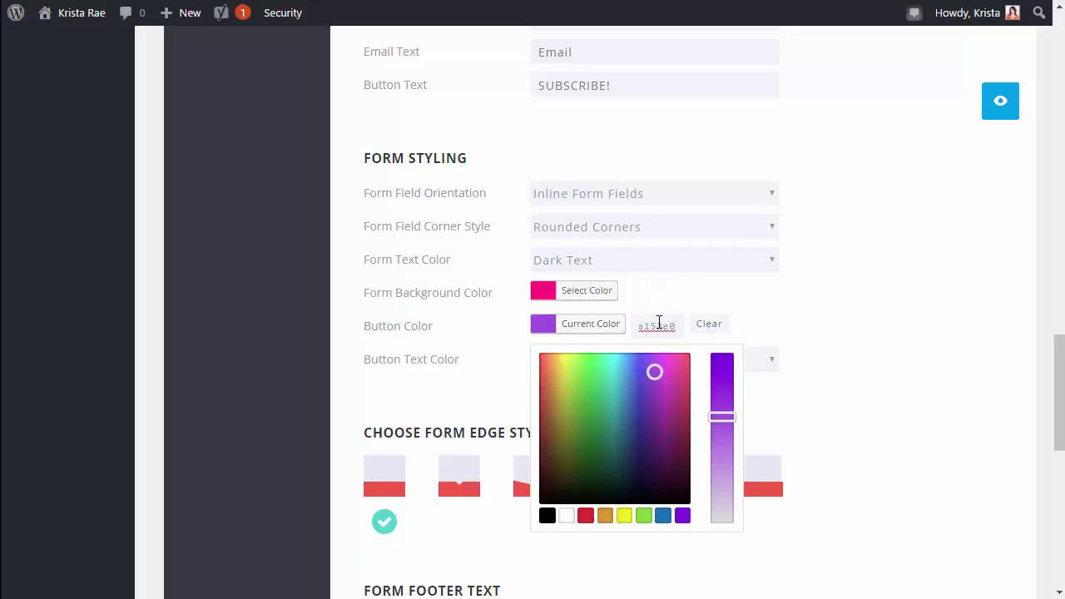
{"action": "double_click", "coordinate": [658, 325]}
{"action": "type", "text": "feb14"}
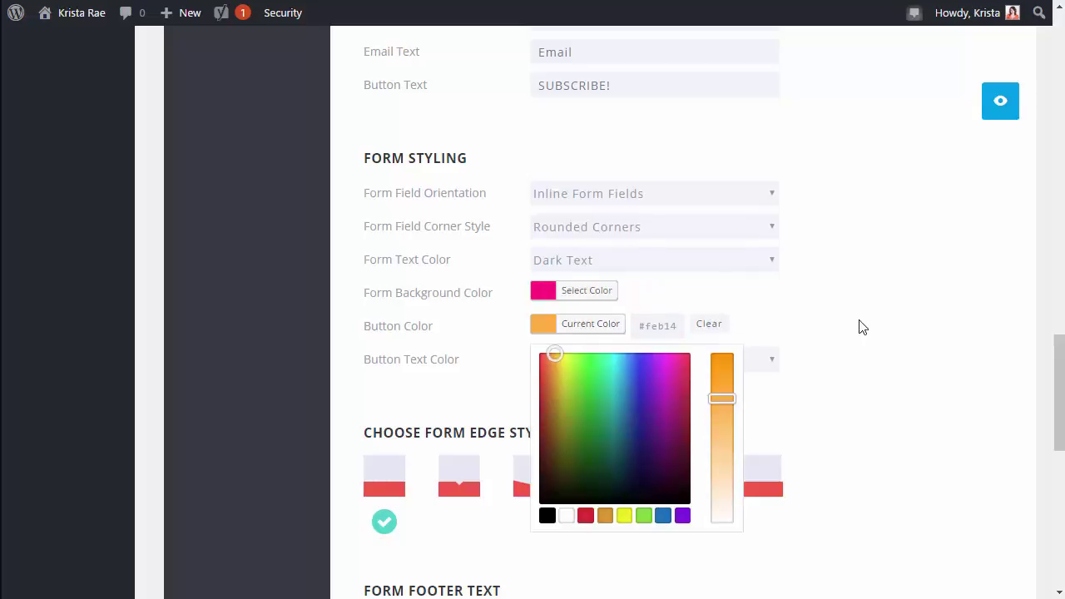
{"action": "left_click", "coordinate": [862, 327]}
Step: Preview the optin to check the new border, form background and button colors, then close the preview
{"action": "scroll", "coordinate": [865, 359], "scroll_direction": "down", "scroll_amount": 1}
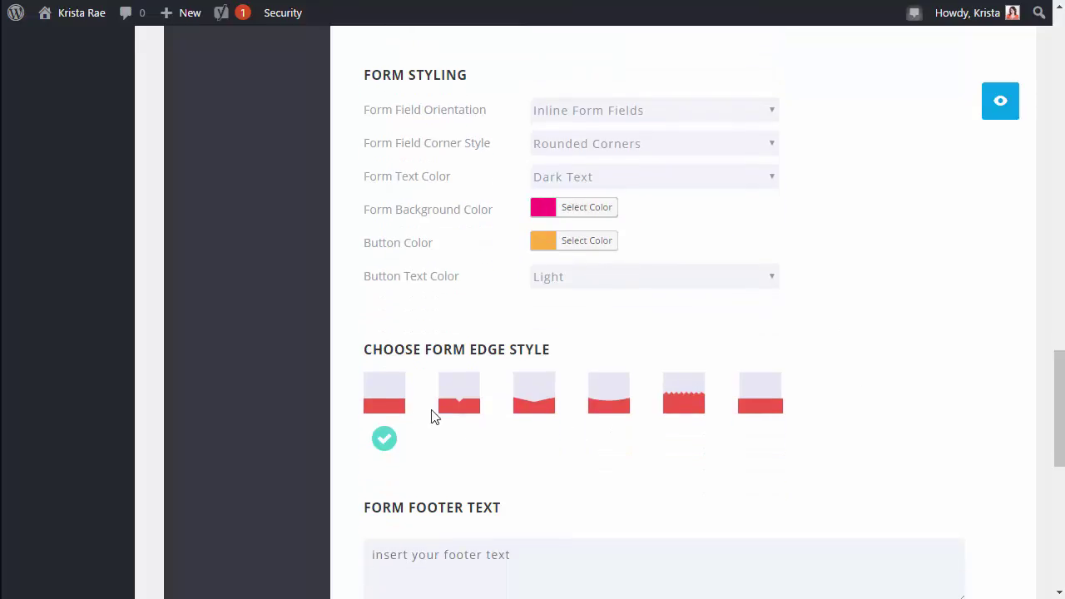
{"action": "left_click", "coordinate": [1000, 101]}
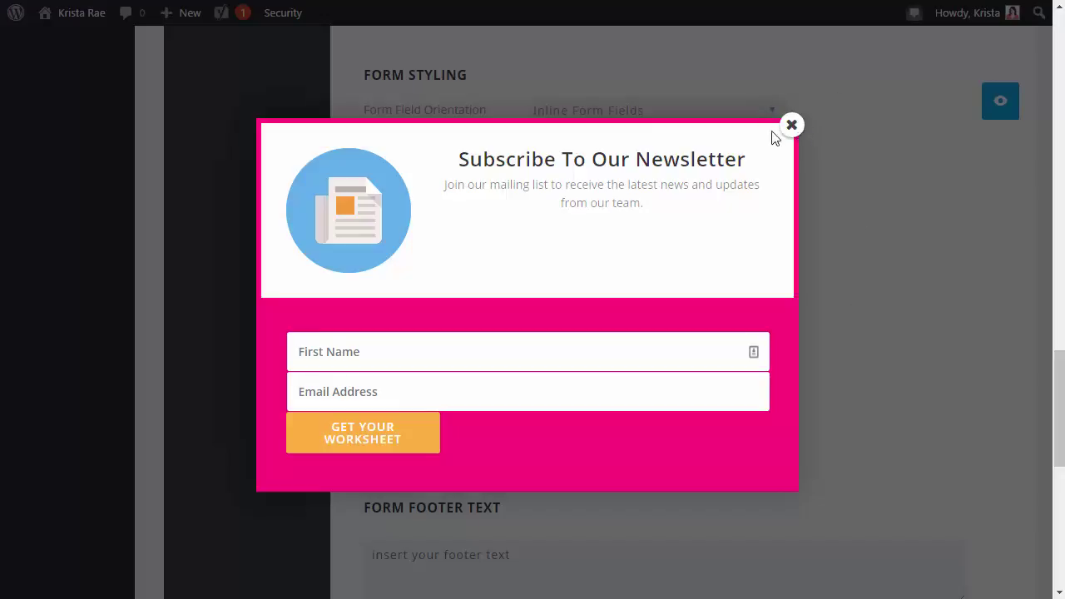
{"action": "left_click", "coordinate": [794, 126]}
Step: Paste the copied style rules for the ConvertKit form into the optin's custom CSS and check the result in the preview
{"action": "scroll", "coordinate": [769, 309], "scroll_direction": "up", "scroll_amount": 2}
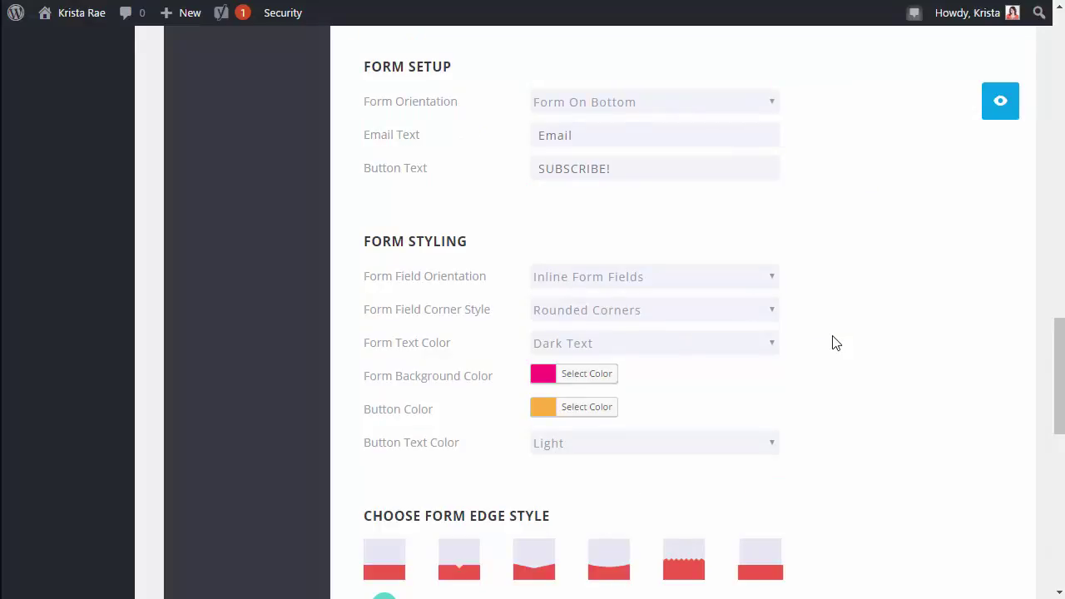
{"action": "scroll", "coordinate": [324, 273], "scroll_direction": "down", "scroll_amount": 8}
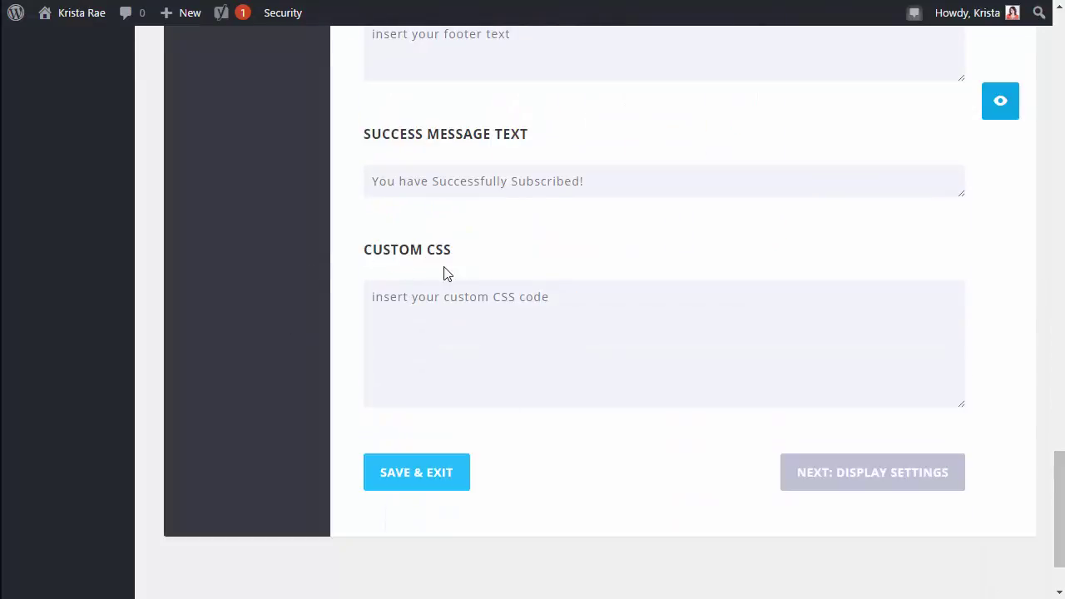
{"action": "left_click", "coordinate": [485, 354]}
{"action": "key", "text": "ctrl+v"}
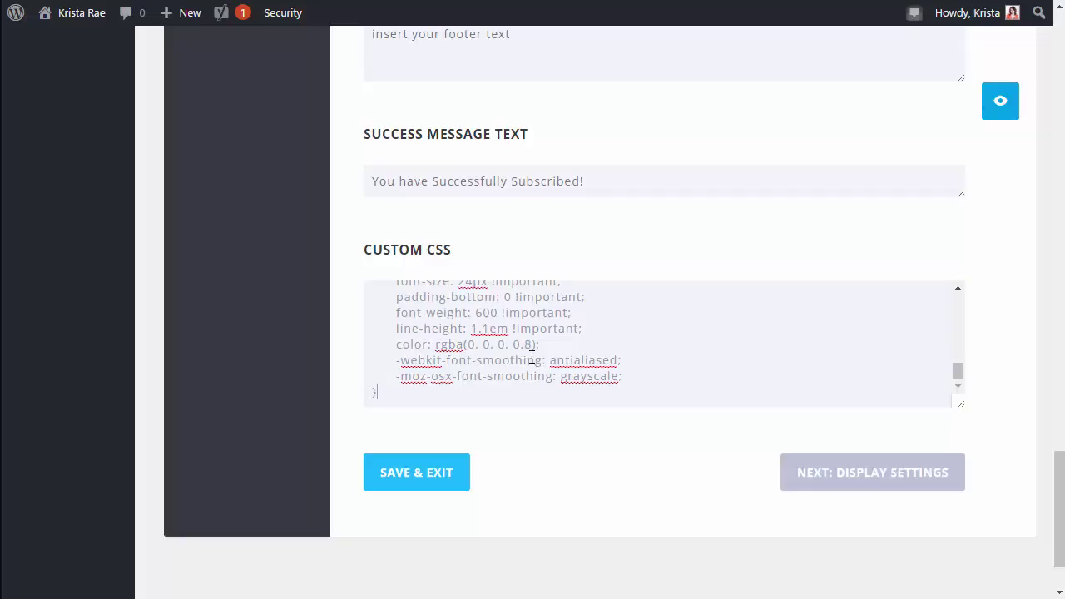
{"action": "left_click", "coordinate": [998, 113]}
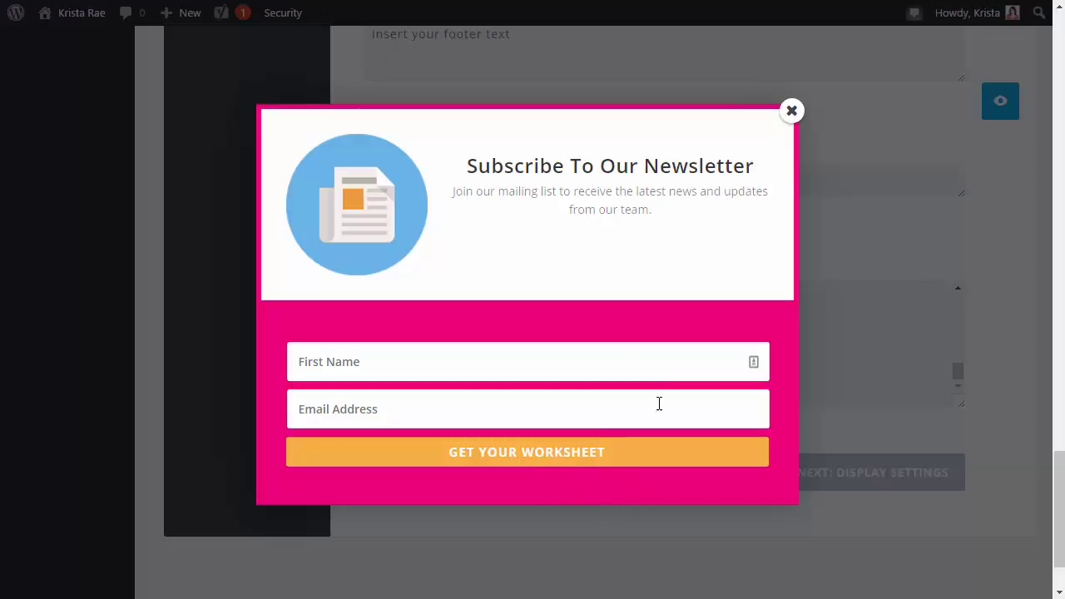
{"action": "left_click", "coordinate": [791, 112]}
Step: Enlarge the custom CSS box and examine the rules for hidden form content and email field margins, comparing them with the optin preview
{"action": "left_click_drag", "start_coordinate": [960, 406], "coordinate": [962, 504]}
{"action": "left_click_drag", "start_coordinate": [952, 459], "coordinate": [959, 318]}
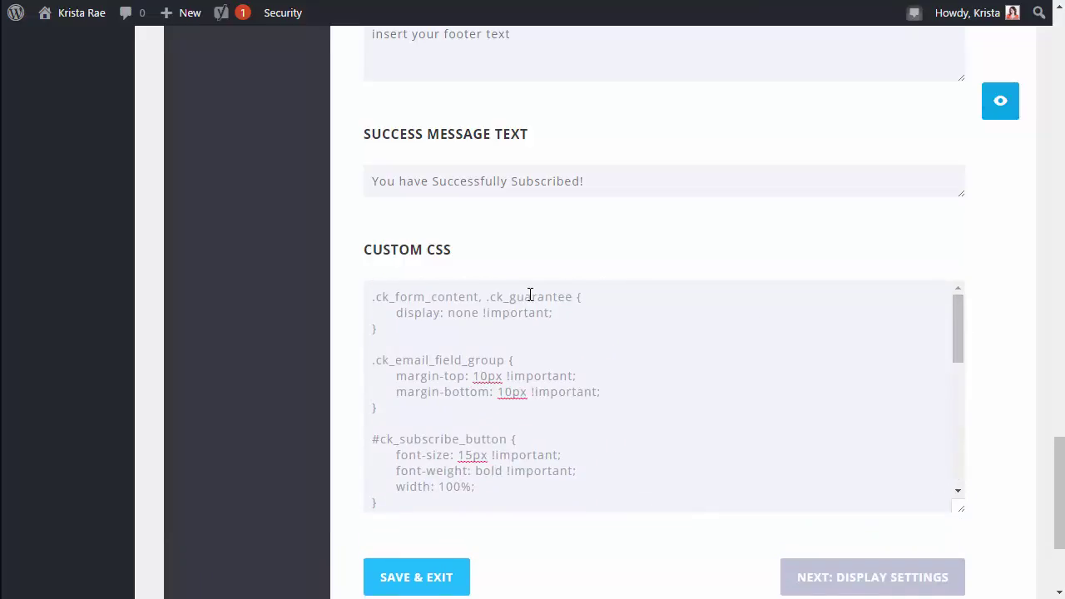
{"action": "left_click_drag", "start_coordinate": [573, 297], "coordinate": [365, 296]}
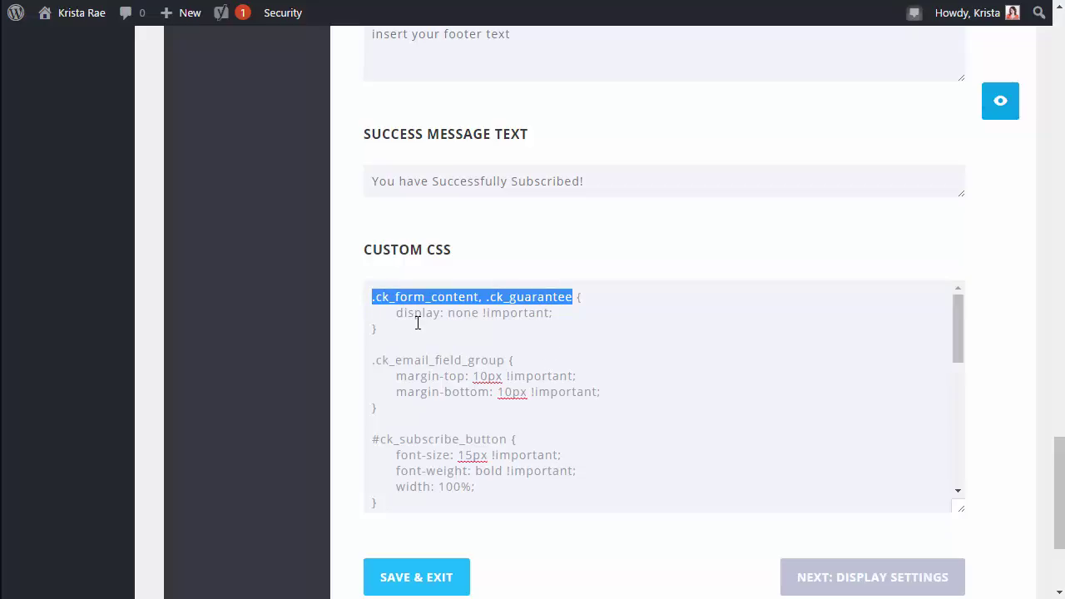
{"action": "left_click_drag", "start_coordinate": [407, 326], "coordinate": [352, 291]}
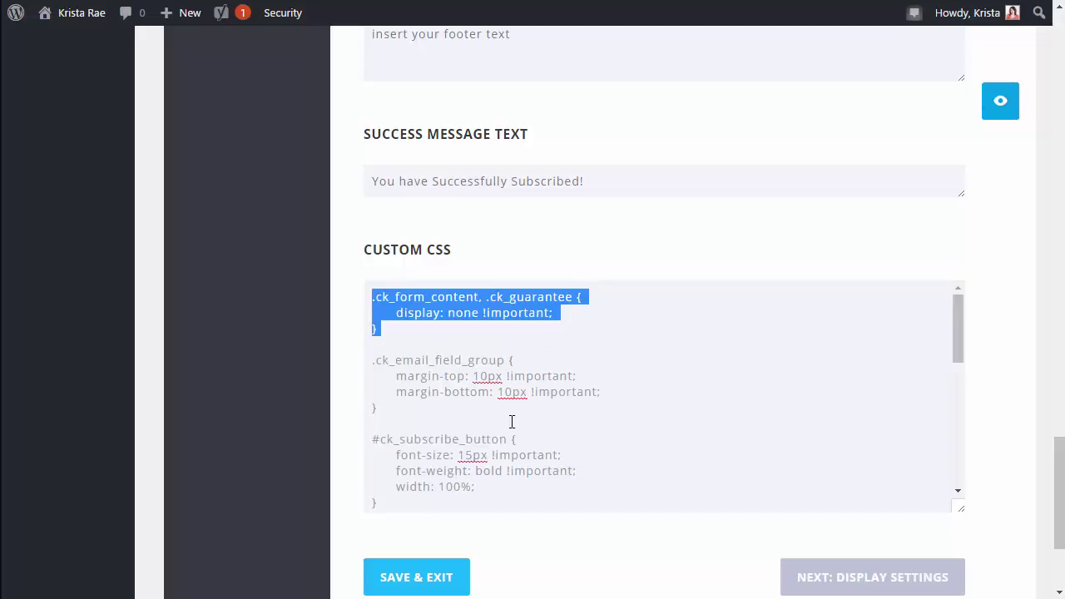
{"action": "left_click_drag", "start_coordinate": [505, 360], "coordinate": [361, 361]}
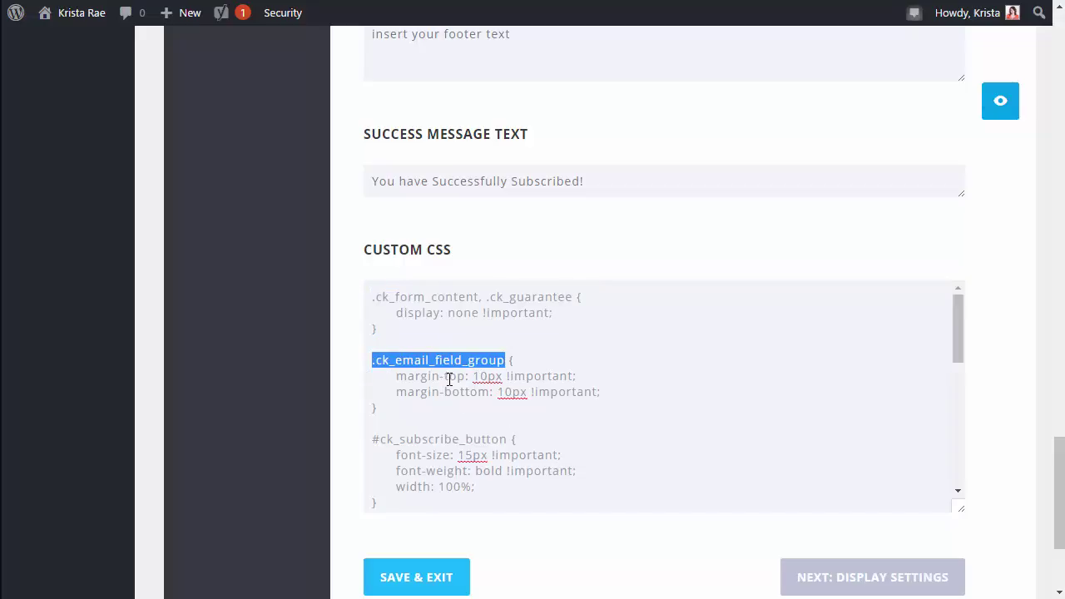
{"action": "left_click", "coordinate": [1014, 100]}
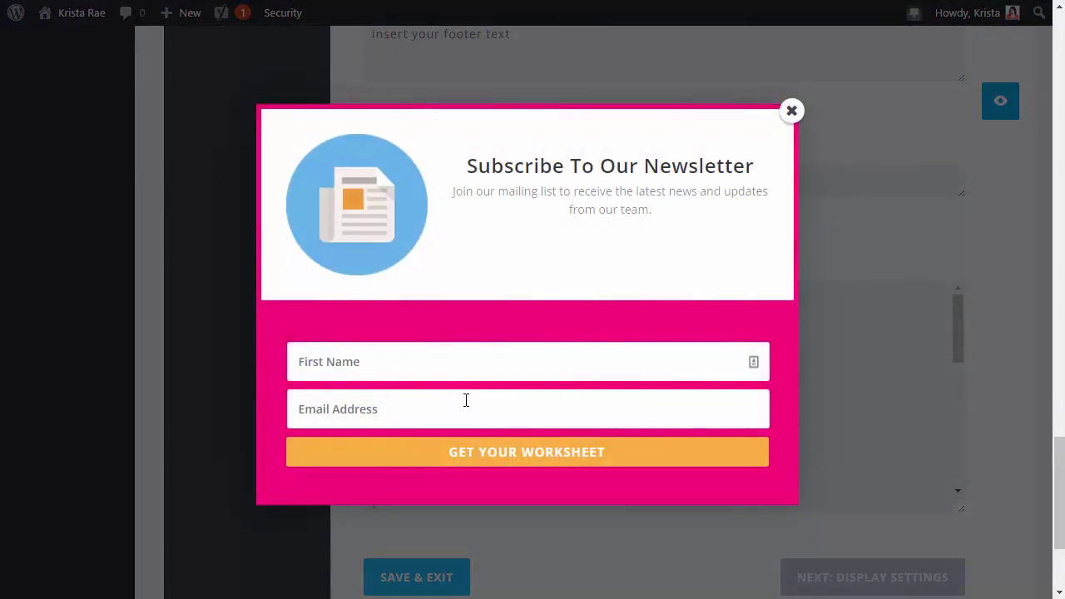
{"action": "left_click", "coordinate": [784, 116]}
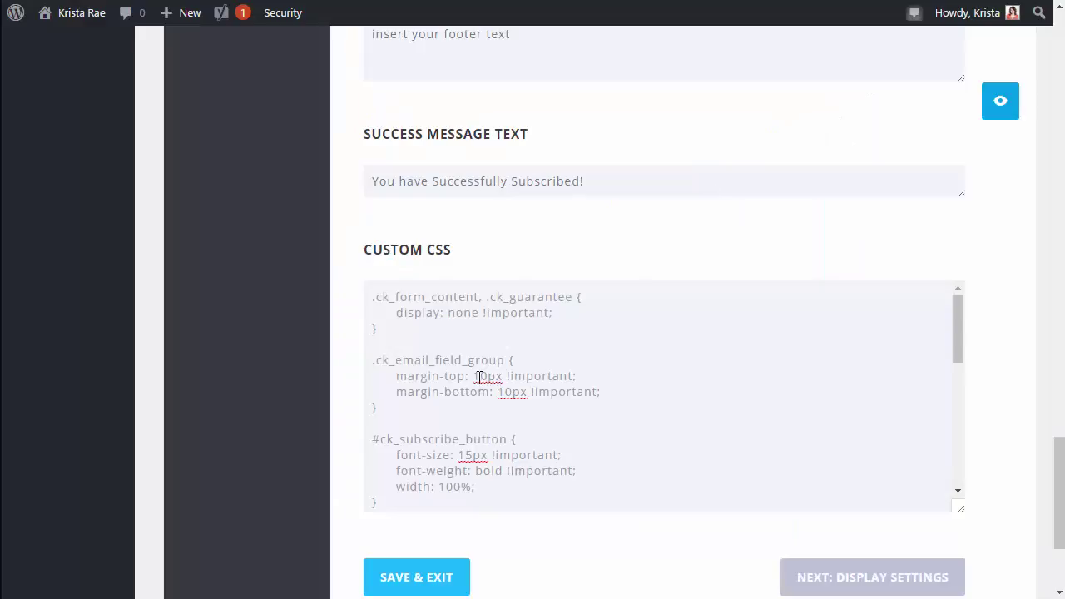
{"action": "left_click_drag", "start_coordinate": [479, 377], "coordinate": [496, 377]}
{"action": "scroll", "coordinate": [424, 404], "scroll_direction": "down", "scroll_amount": 1}
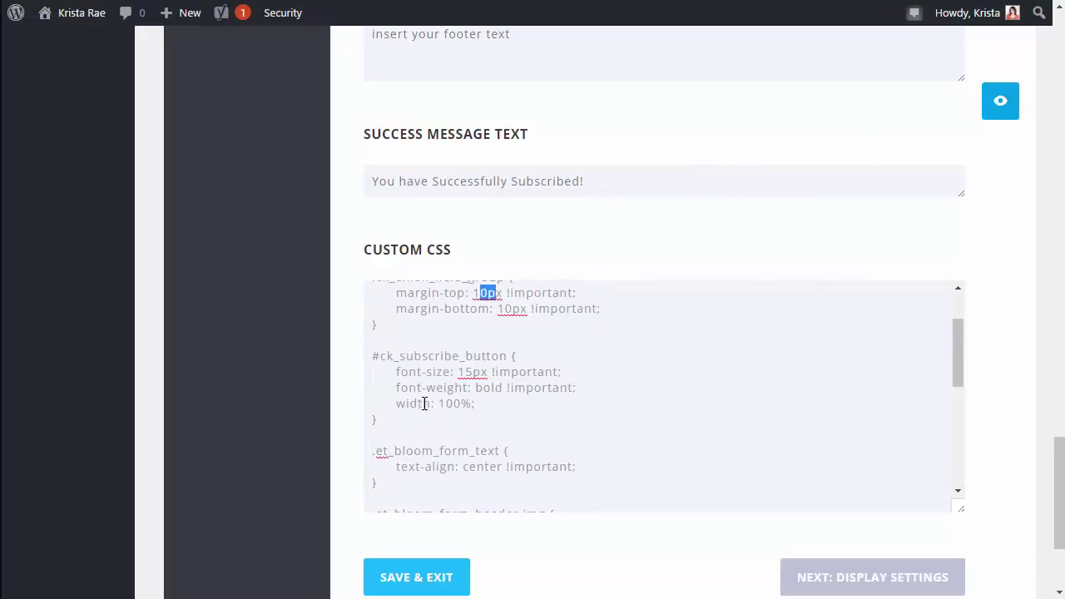
Step: Examine the custom CSS rules for the subscribe button's font and width and for the form text alignment
{"action": "left_click_drag", "start_coordinate": [510, 357], "coordinate": [364, 359]}
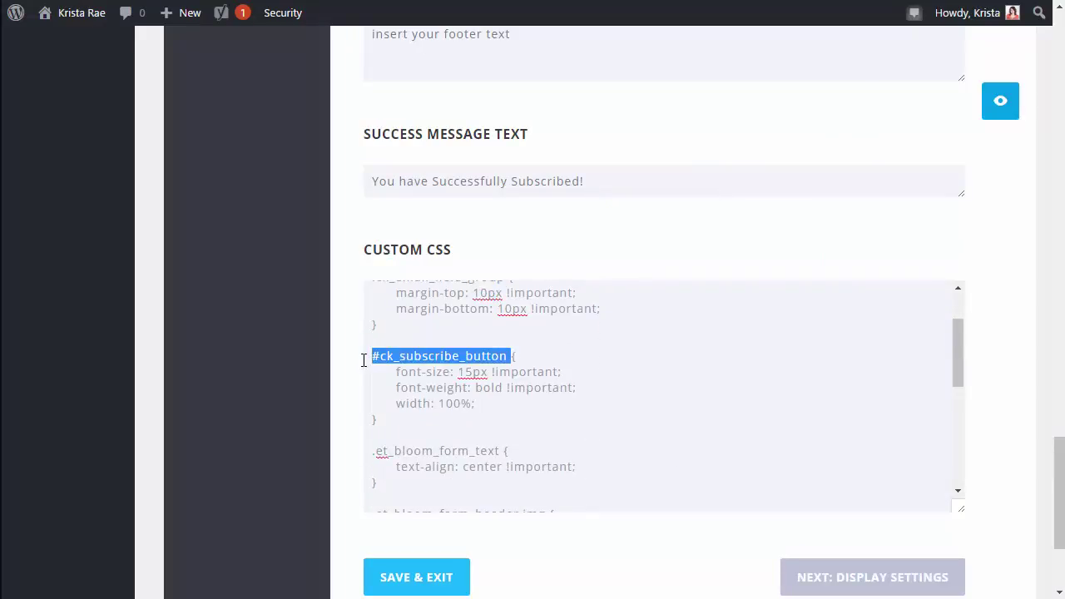
{"action": "left_click_drag", "start_coordinate": [459, 373], "coordinate": [446, 405]}
{"action": "double_click", "coordinate": [484, 390]}
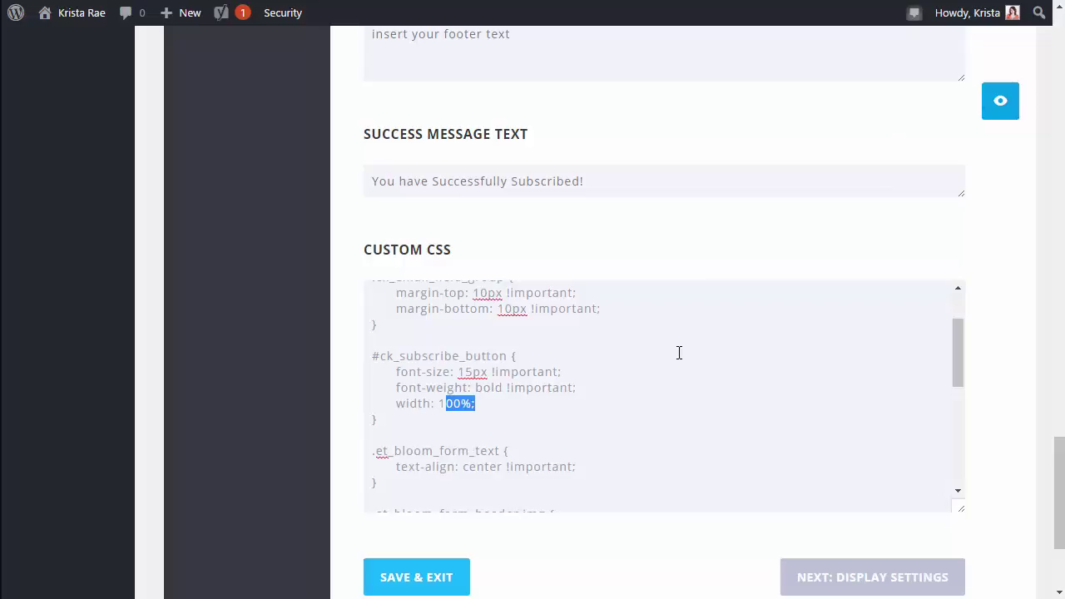
{"action": "left_click_drag", "start_coordinate": [957, 351], "coordinate": [962, 382]}
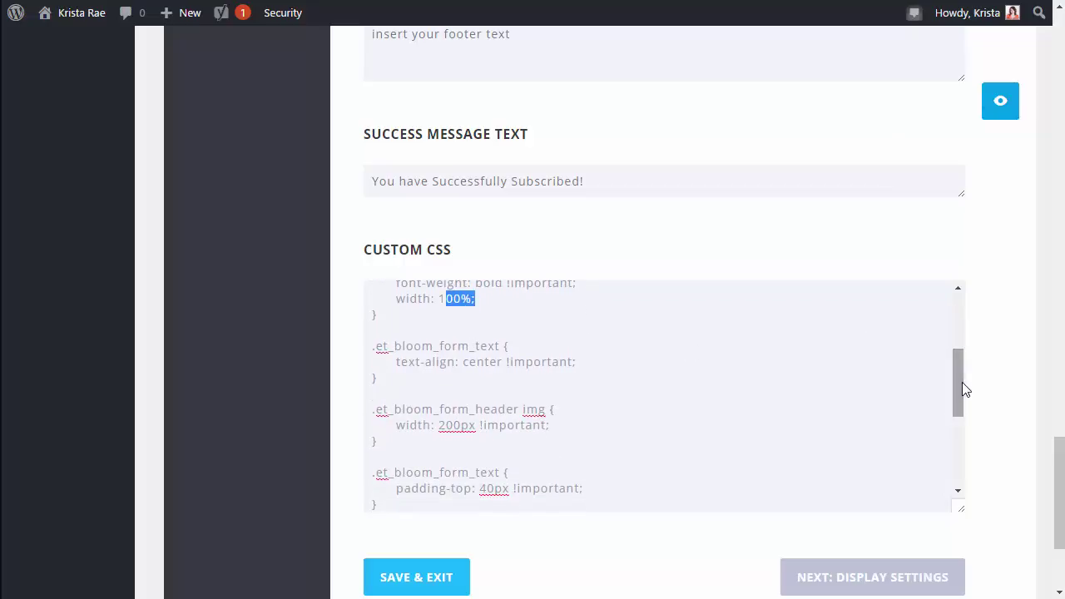
{"action": "left_click", "coordinate": [503, 346]}
{"action": "left_click_drag", "start_coordinate": [446, 341], "coordinate": [374, 343]}
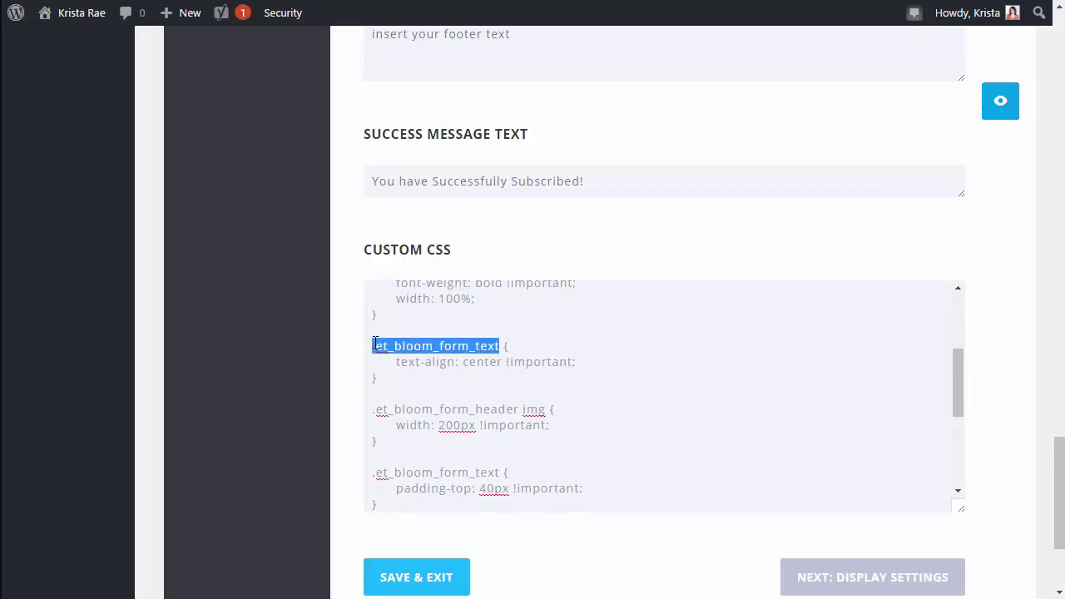
{"action": "left_click_drag", "start_coordinate": [394, 380], "coordinate": [373, 333]}
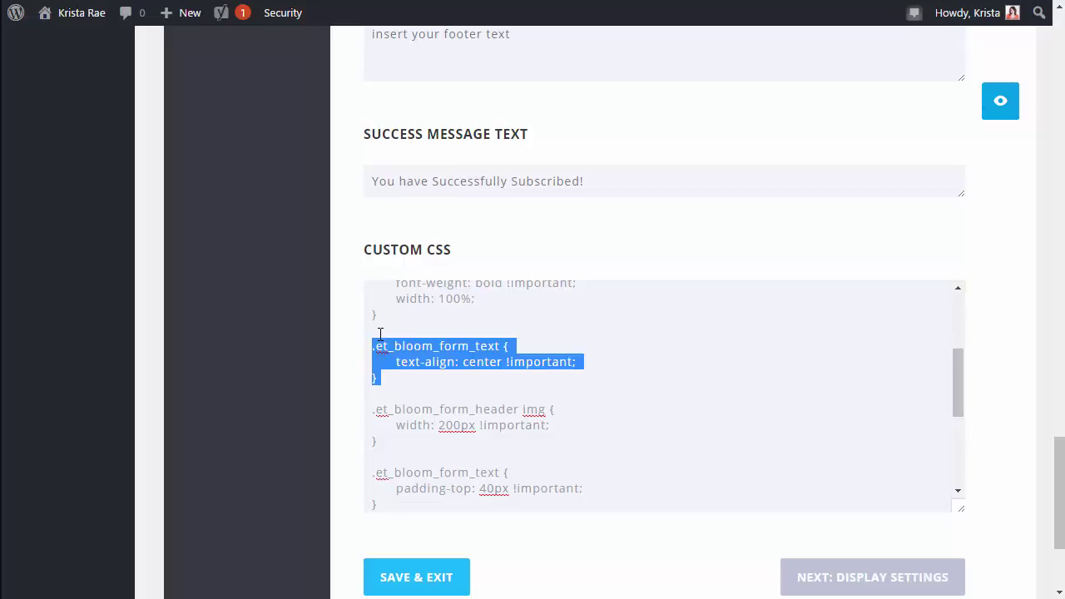
{"action": "left_click", "coordinate": [425, 405]}
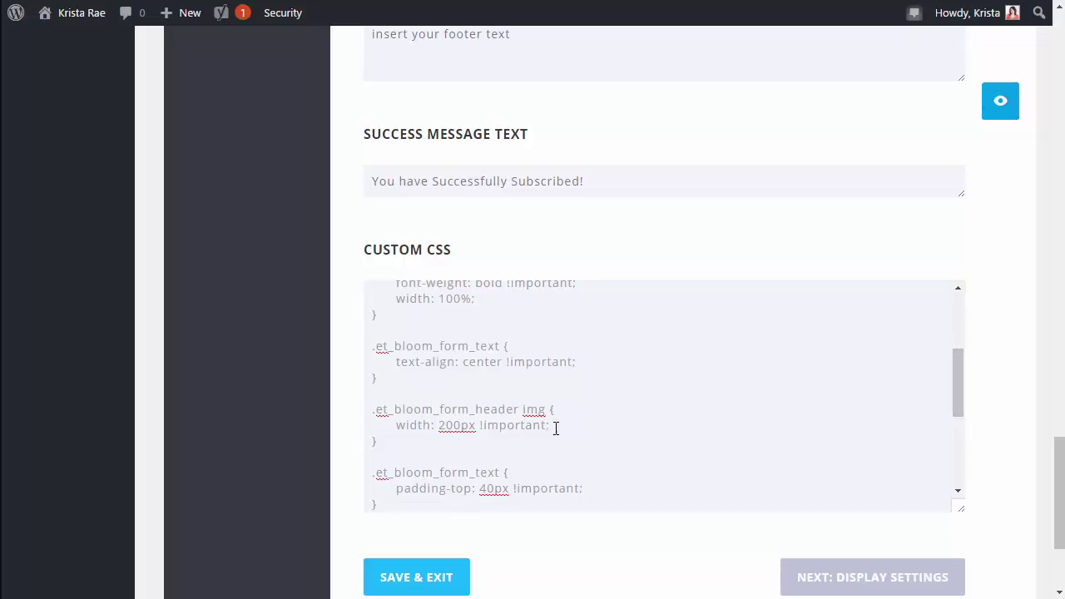
Step: Examine the custom CSS rules for the header image width, the form text's top padding and the form header's font styling
{"action": "left_click_drag", "start_coordinate": [552, 425], "coordinate": [402, 422]}
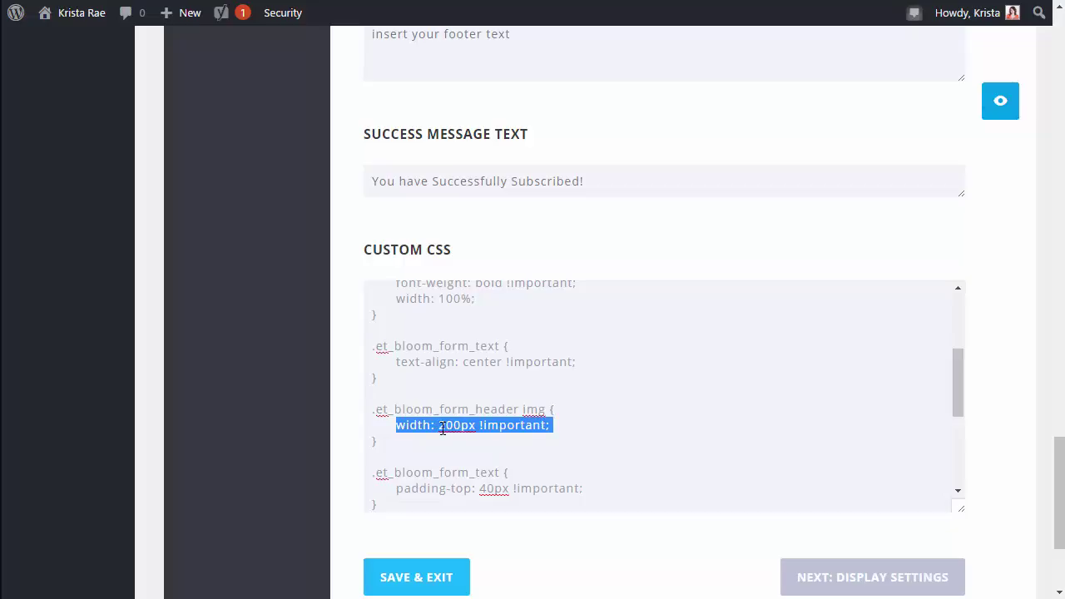
{"action": "scroll", "coordinate": [443, 427], "scroll_direction": "down", "scroll_amount": 2}
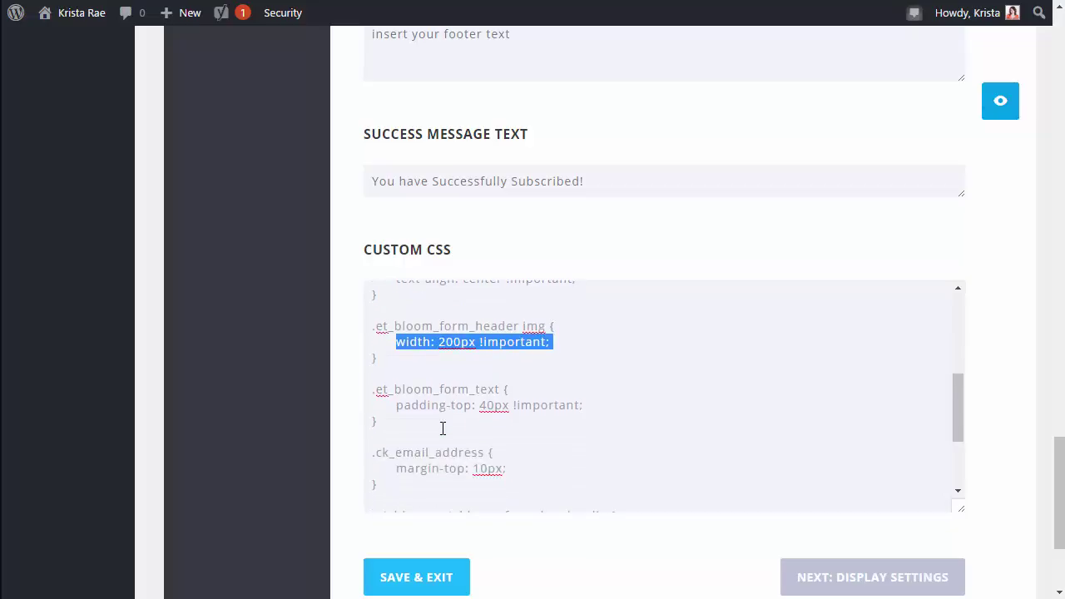
{"action": "left_click_drag", "start_coordinate": [585, 406], "coordinate": [397, 407]}
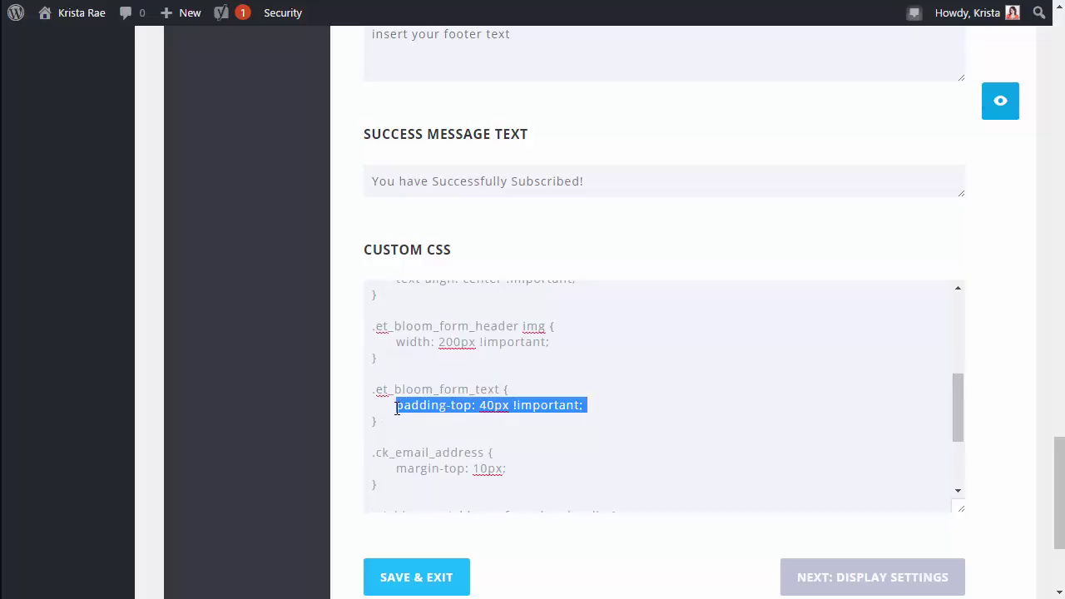
{"action": "scroll", "coordinate": [591, 422], "scroll_direction": "down", "scroll_amount": 5}
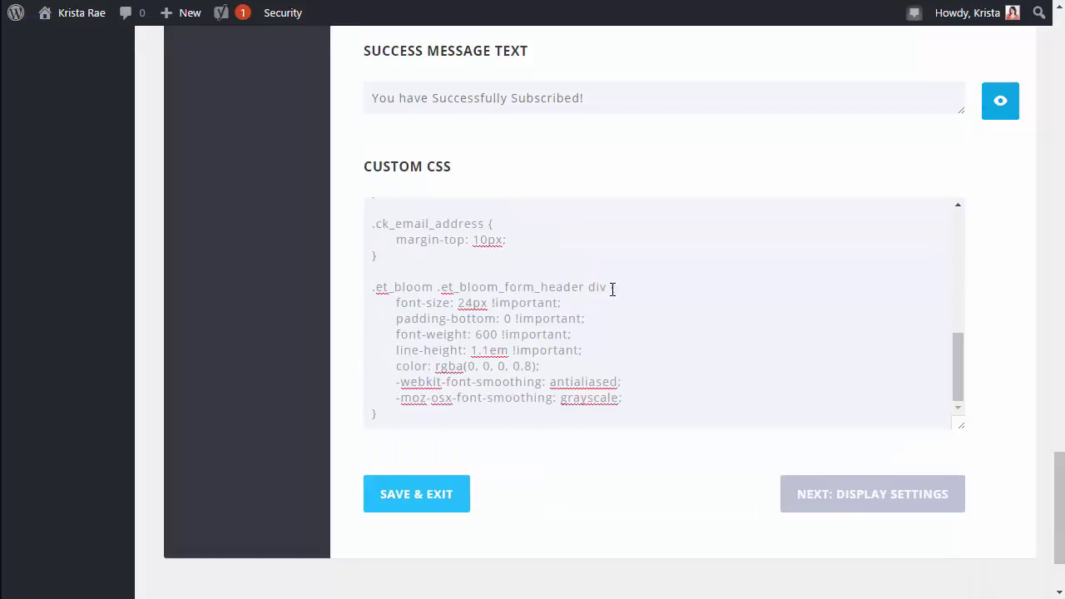
{"action": "left_click_drag", "start_coordinate": [608, 287], "coordinate": [373, 287]}
{"action": "left_click", "coordinate": [476, 303]}
{"action": "left_click_drag", "start_coordinate": [588, 319], "coordinate": [451, 323]}
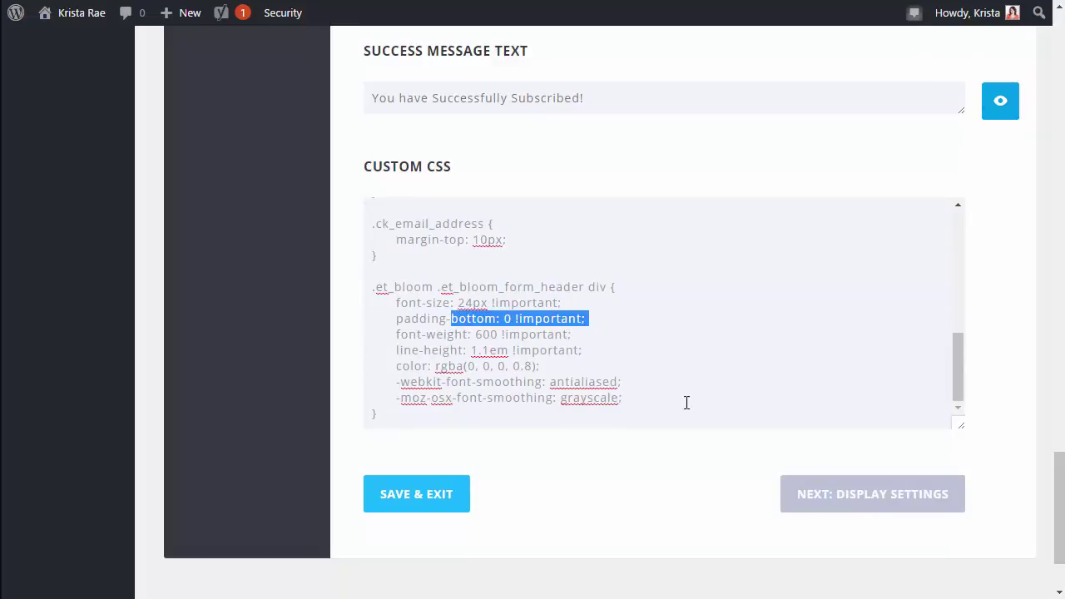
Step: Finish the design stage and proceed to the optin's display settings
{"action": "mouse_move", "coordinate": [961, 373]}
{"action": "left_mouse_down"}
{"action": "mouse_move", "coordinate": [963, 230]}
{"action": "mouse_move", "coordinate": [945, 368]}
{"action": "left_mouse_up"}
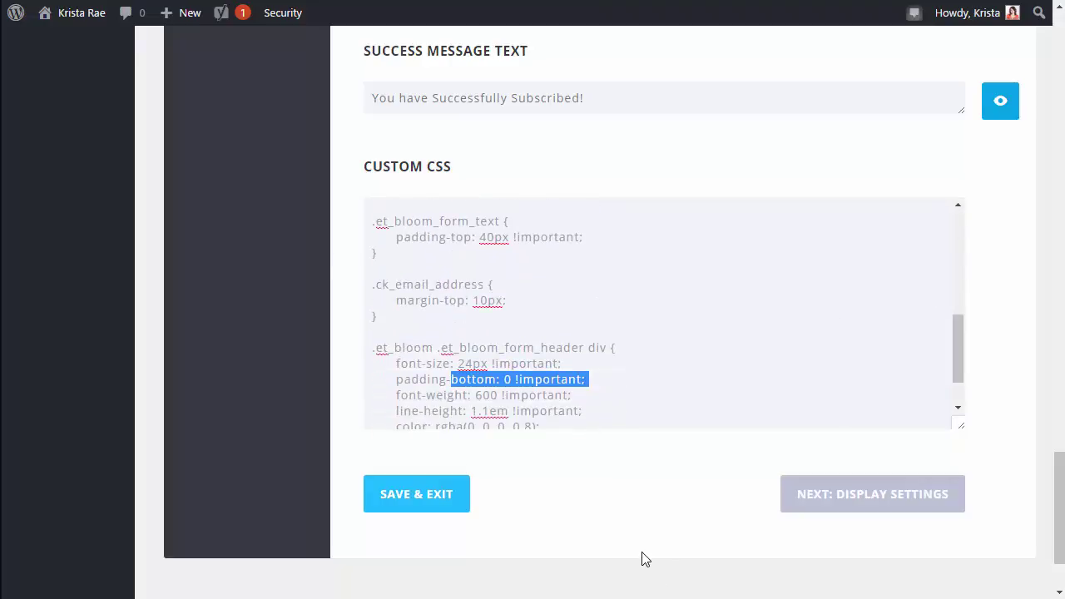
{"action": "left_click", "coordinate": [870, 505]}
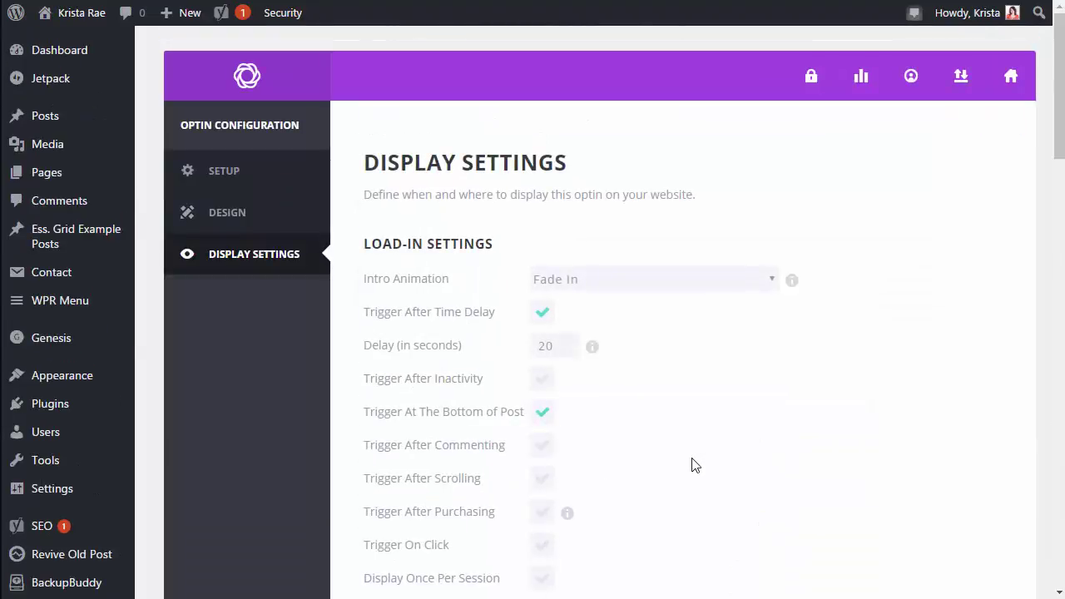
Step: Turn off the optin's time-delay and bottom-of-post triggers and enable Trigger On Click
{"action": "scroll", "coordinate": [698, 457], "scroll_direction": "down", "scroll_amount": 1}
{"action": "scroll", "coordinate": [690, 439], "scroll_direction": "down", "scroll_amount": 1}
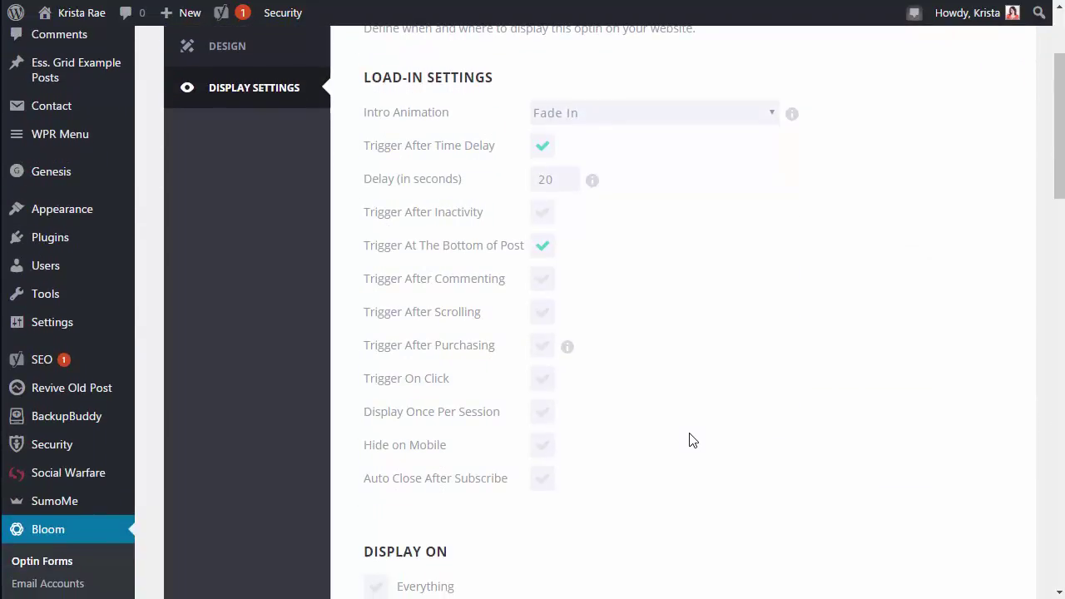
{"action": "left_click", "coordinate": [542, 154]}
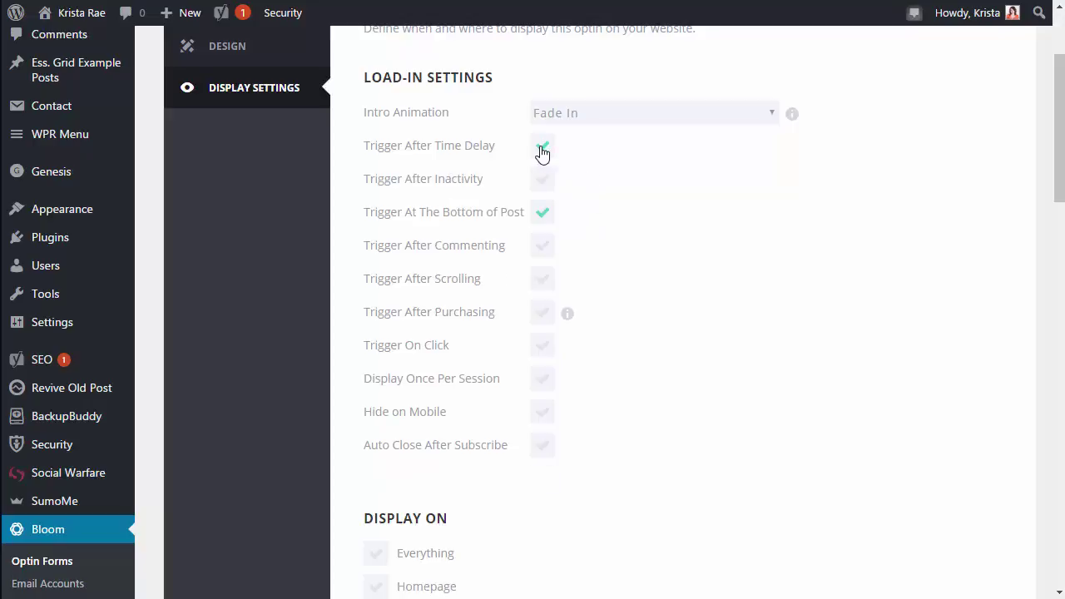
{"action": "left_click", "coordinate": [542, 155]}
{"action": "left_click", "coordinate": [543, 157]}
{"action": "left_click", "coordinate": [541, 222]}
{"action": "left_click", "coordinate": [545, 348]}
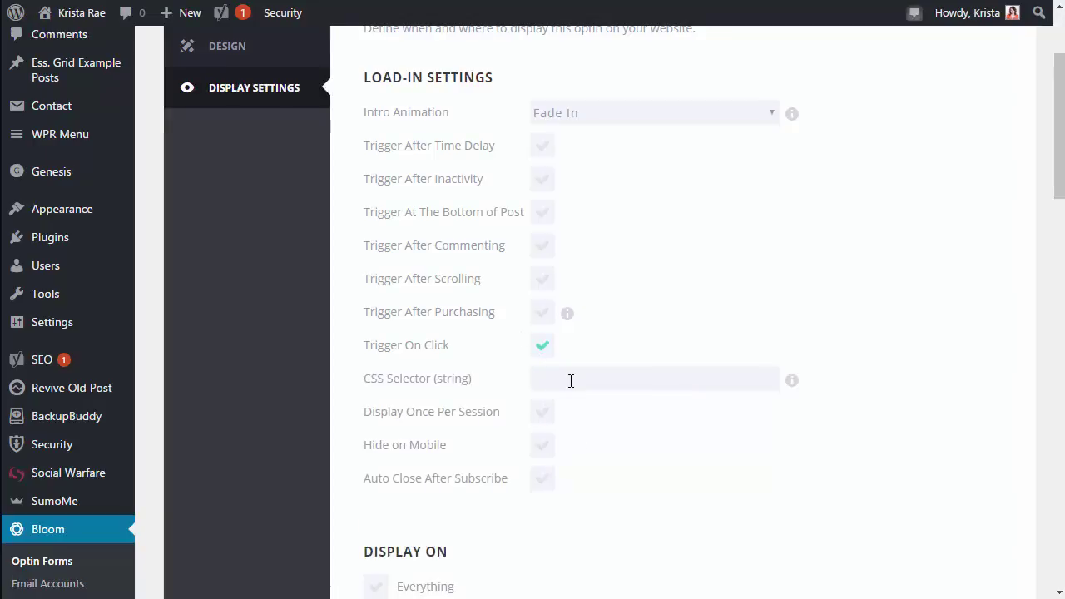
Step: Begin the CSS selector with a period and copy the form name from the ConvertKit form's main settings
{"action": "left_click", "coordinate": [570, 380]}
{"action": "type", "text": "."}
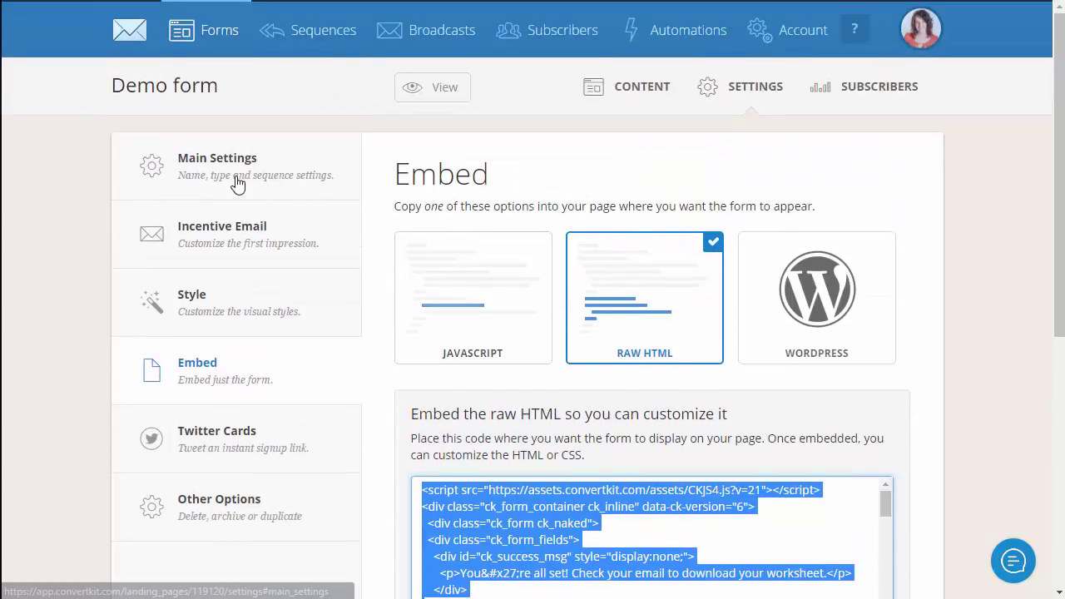
{"action": "left_click", "coordinate": [237, 174]}
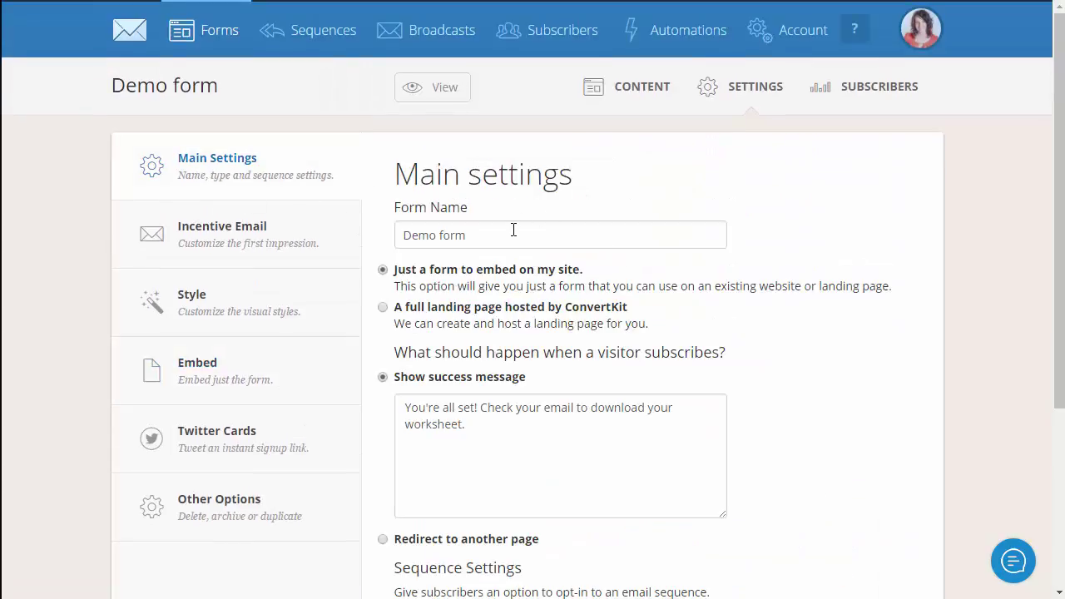
{"action": "left_click_drag", "start_coordinate": [500, 233], "coordinate": [353, 245]}
{"action": "key", "text": "ctrl+c"}
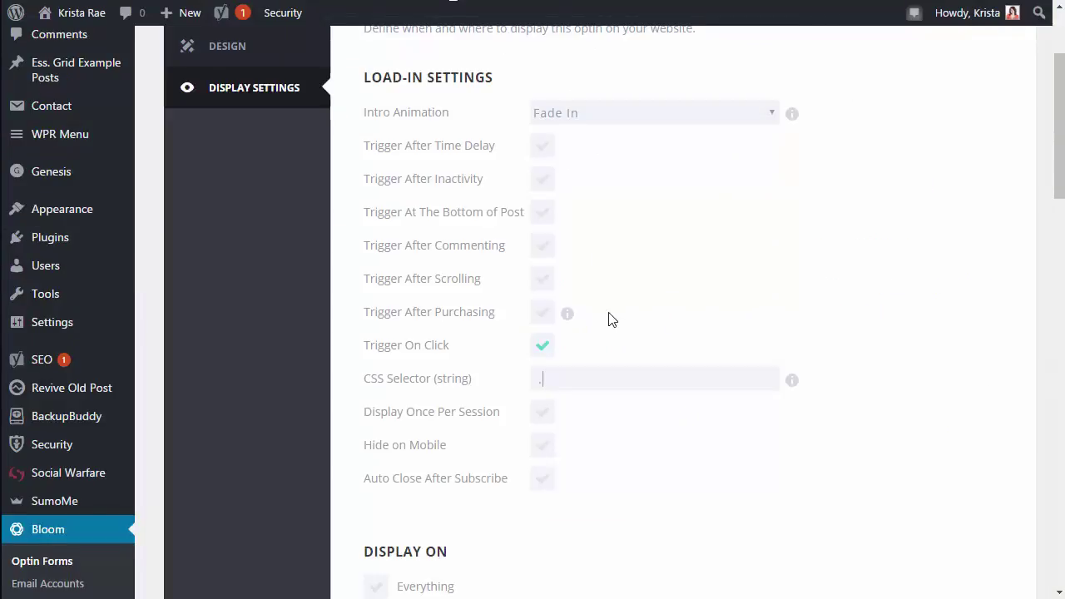
Step: Add the copied form name to Bloom's CSS selector and reformat it as .demo-form
{"action": "type", "text": "."}
{"action": "key", "text": "ctrl+v"}
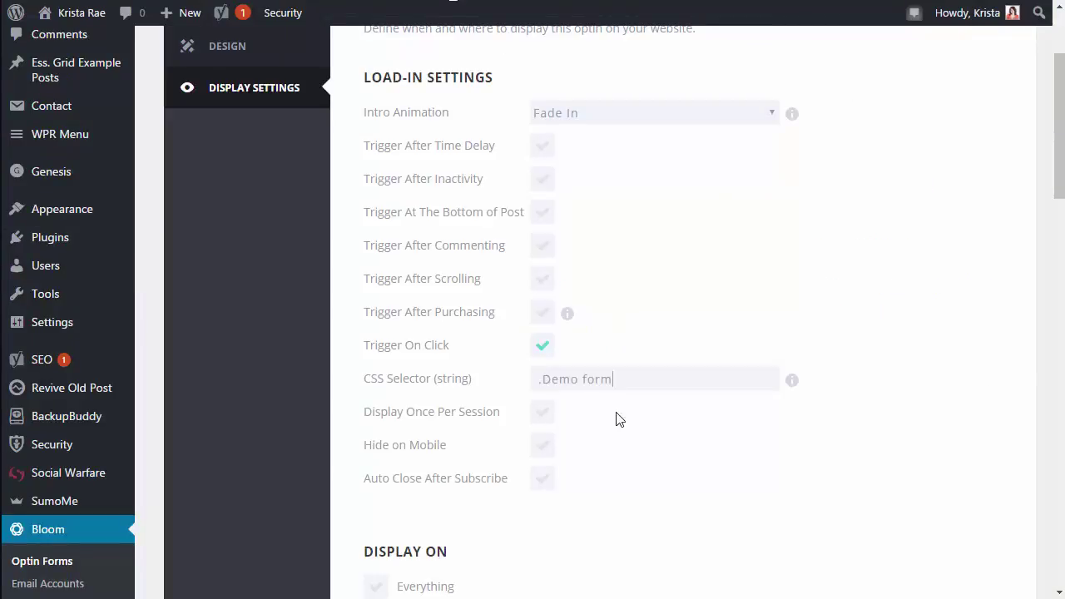
{"action": "left_click_drag", "start_coordinate": [585, 378], "coordinate": [542, 379]}
{"action": "type", "text": "-"}
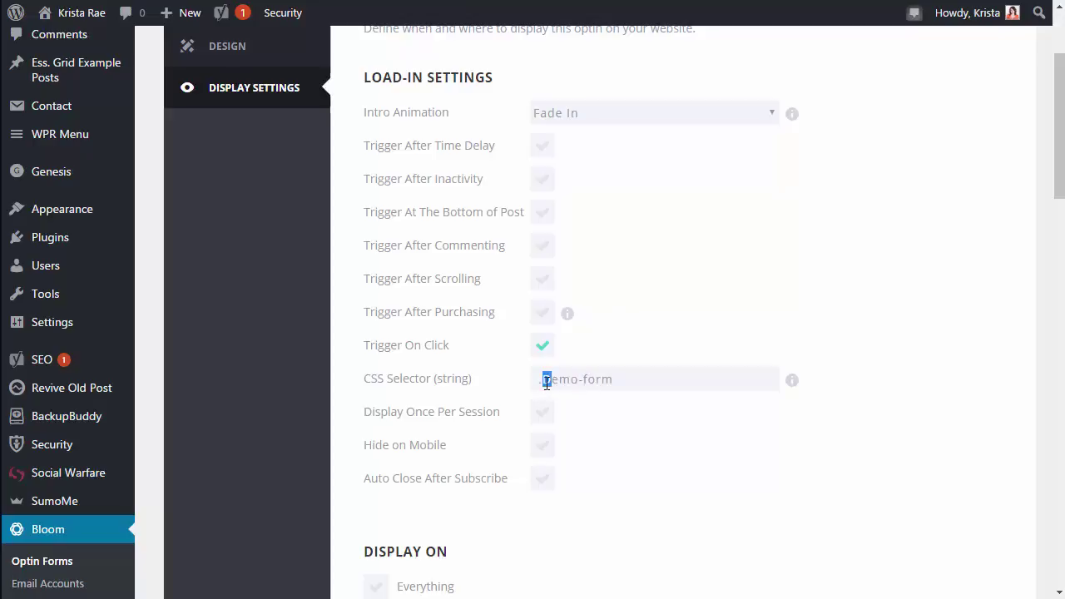
{"action": "type", "text": "d"}
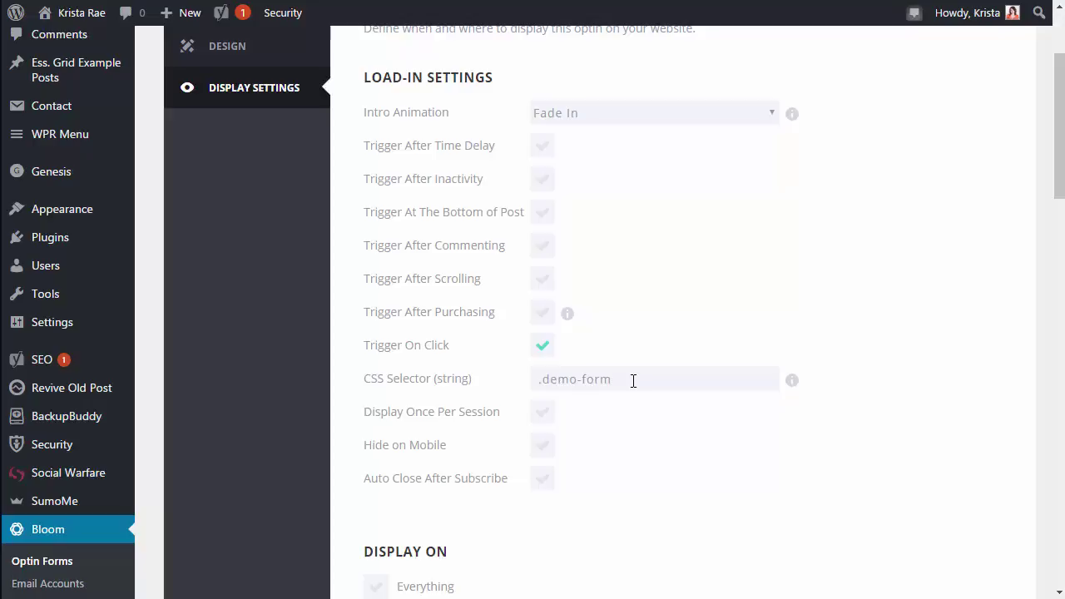
{"action": "left_click_drag", "start_coordinate": [634, 390], "coordinate": [569, 392]}
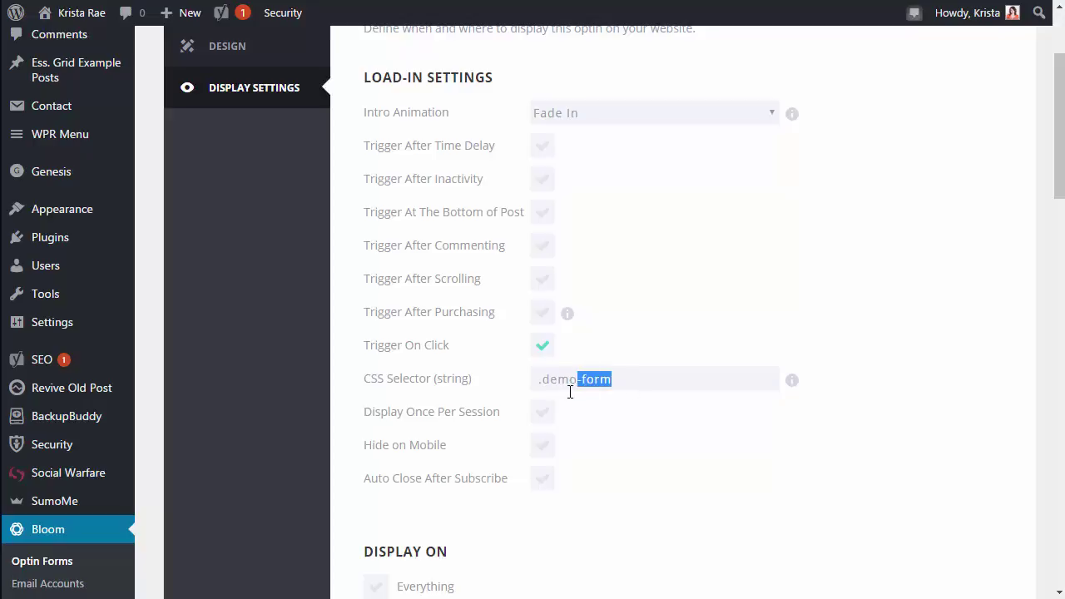
{"action": "left_click", "coordinate": [651, 380]}
{"action": "type", "text": "-1"}
Step: Enable Auto Close After Subscribe and set the optin to display on Everything
{"action": "scroll", "coordinate": [743, 549], "scroll_direction": "down", "scroll_amount": 1}
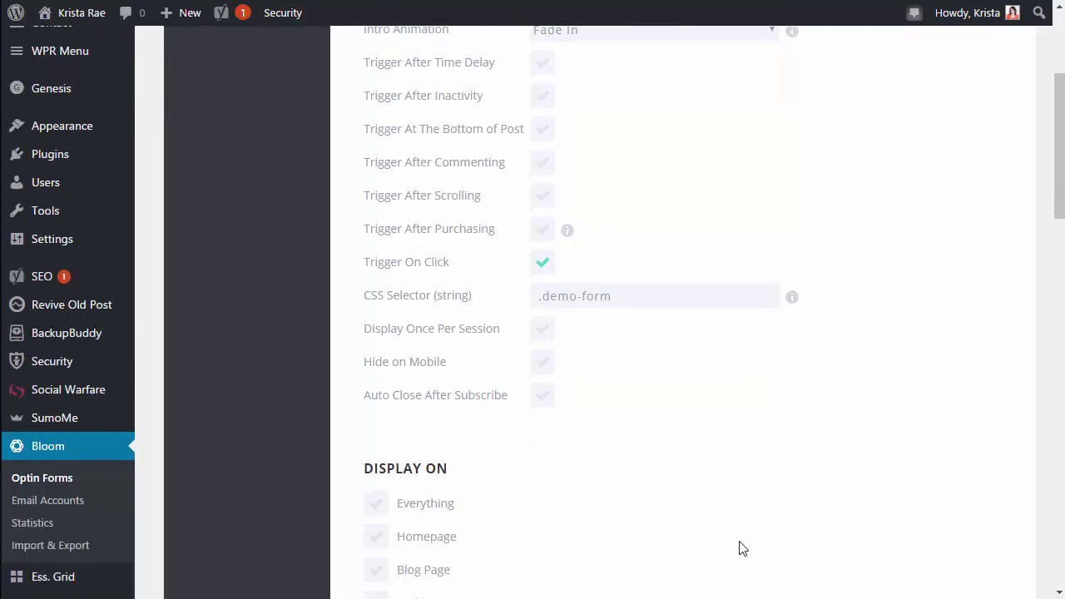
{"action": "left_click", "coordinate": [541, 398]}
{"action": "scroll", "coordinate": [613, 471], "scroll_direction": "down", "scroll_amount": 4}
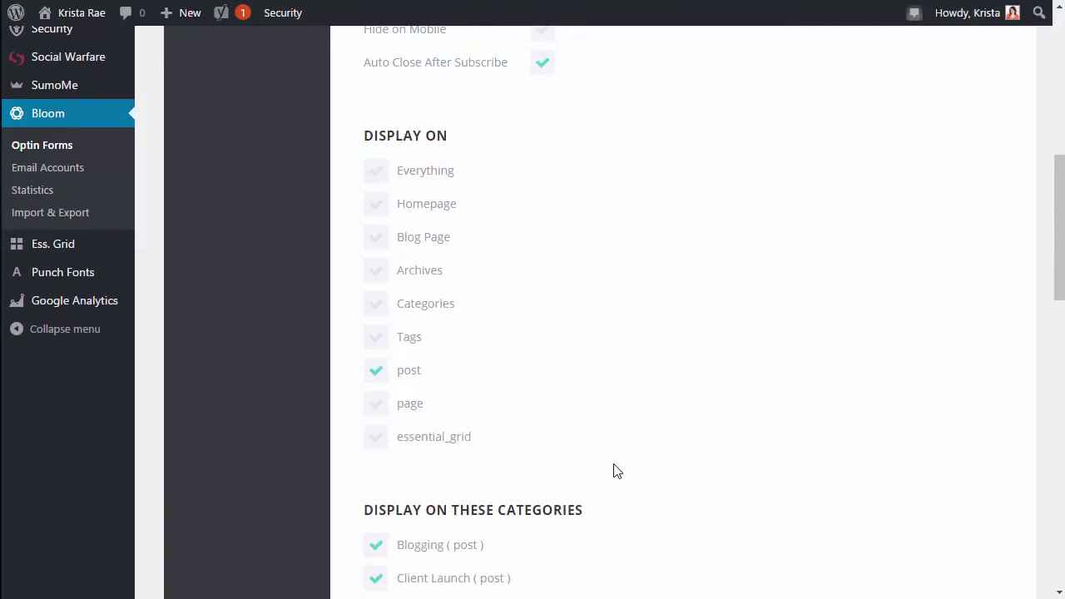
{"action": "left_click", "coordinate": [376, 172]}
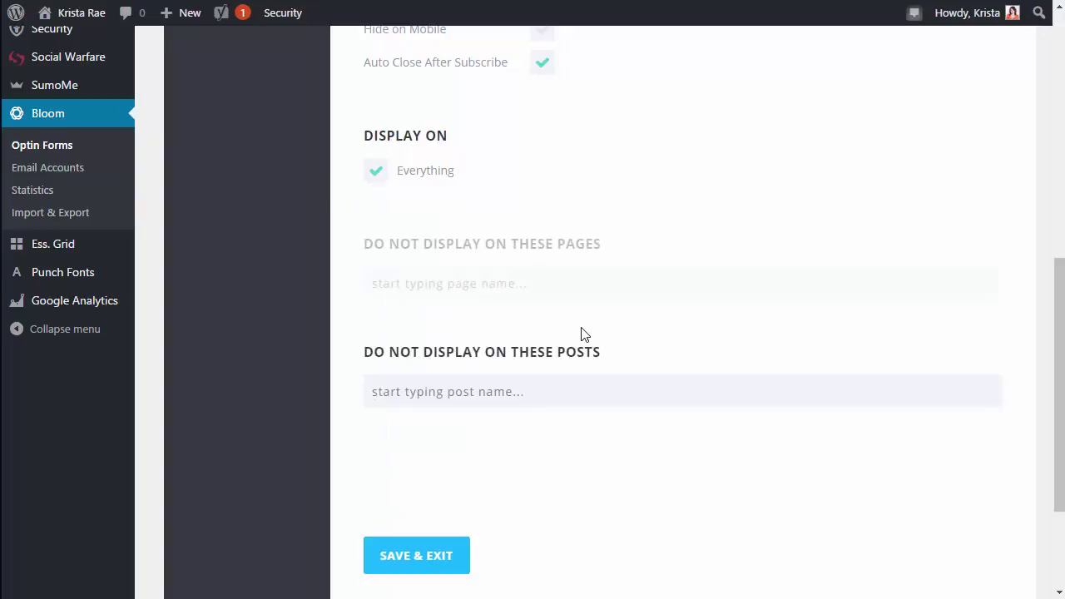
Step: Recheck the click trigger's CSS selector, and save and exit the optin
{"action": "scroll", "coordinate": [678, 482], "scroll_direction": "up", "scroll_amount": 3}
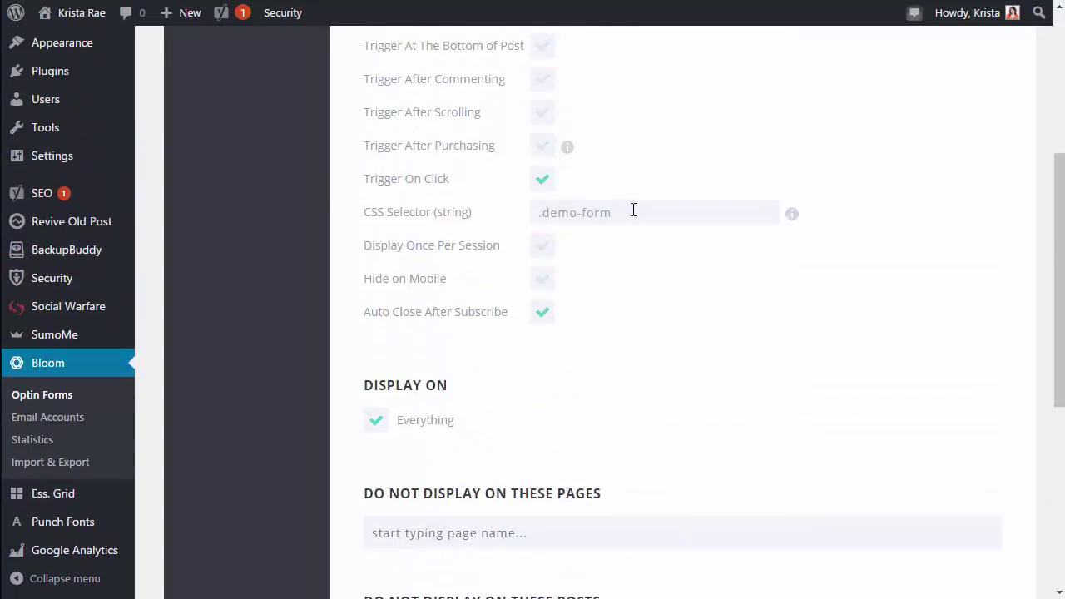
{"action": "triple_click", "coordinate": [556, 211]}
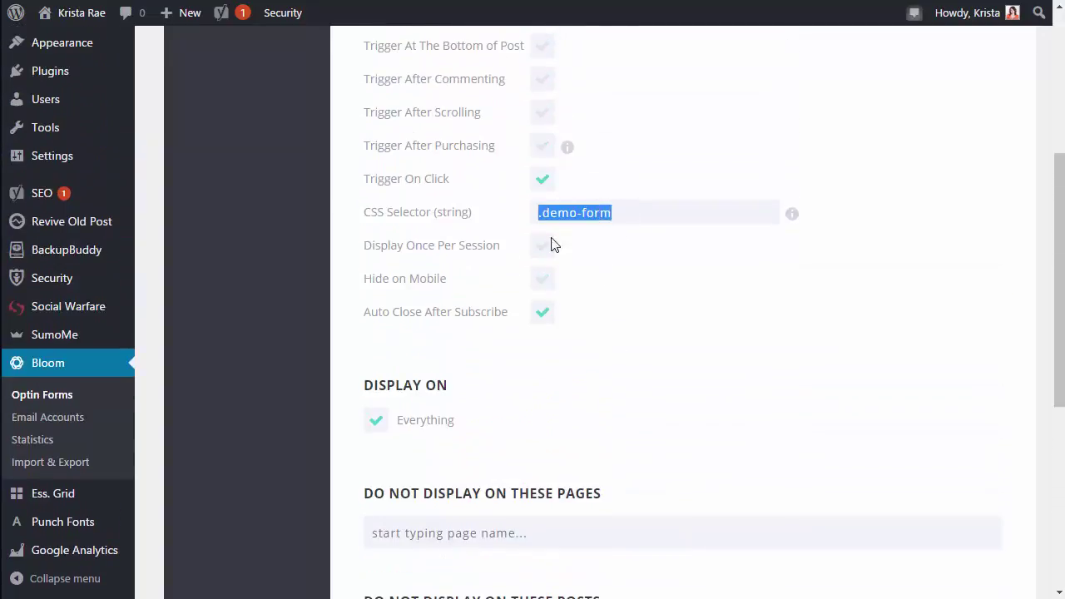
{"action": "left_click", "coordinate": [596, 426]}
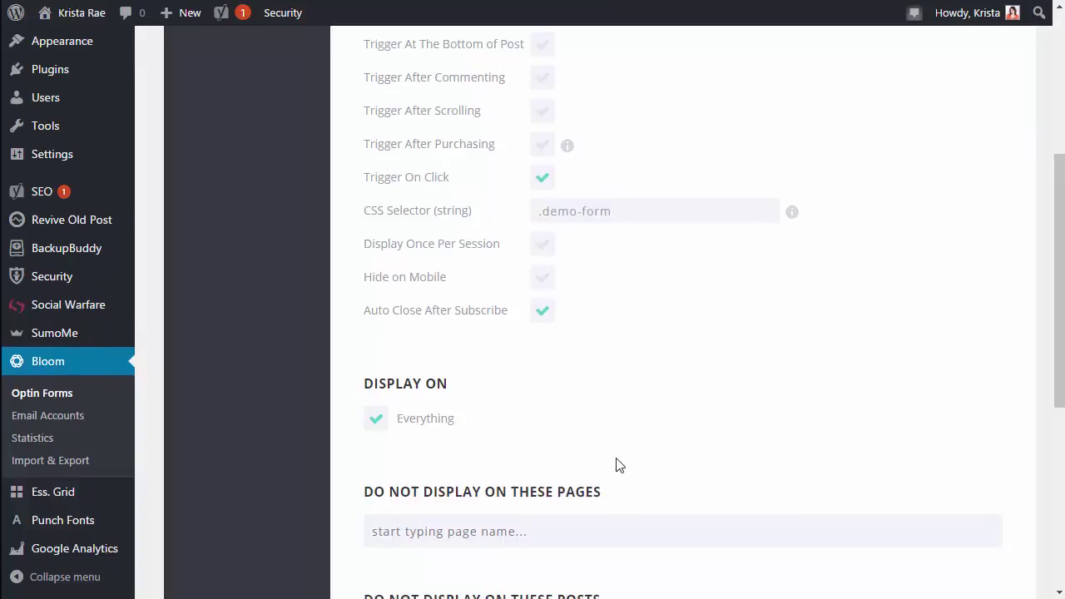
{"action": "scroll", "coordinate": [616, 463], "scroll_direction": "down", "scroll_amount": 5}
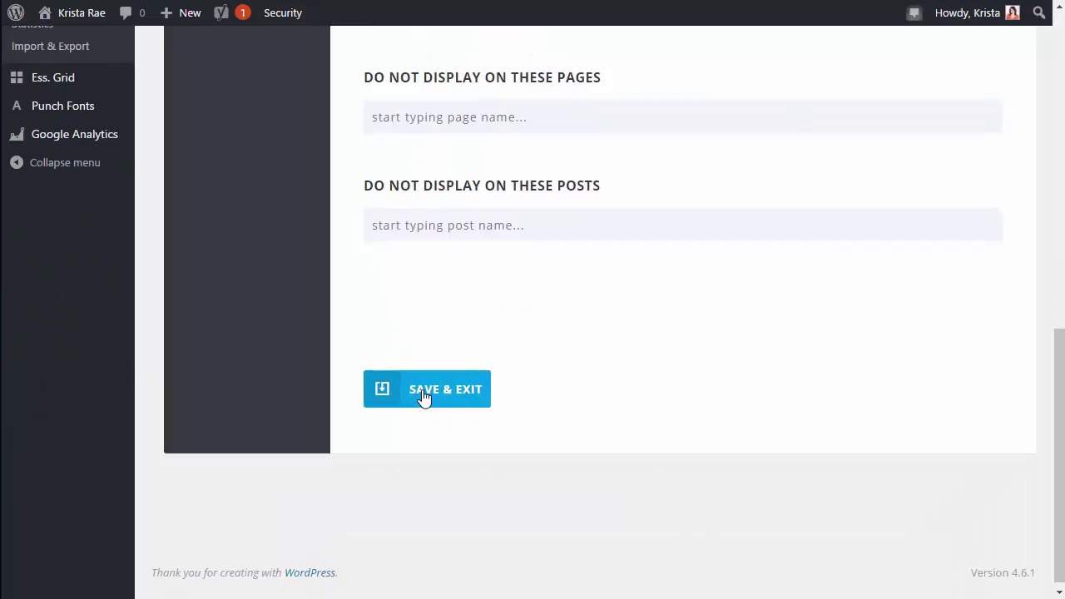
{"action": "left_click", "coordinate": [416, 401]}
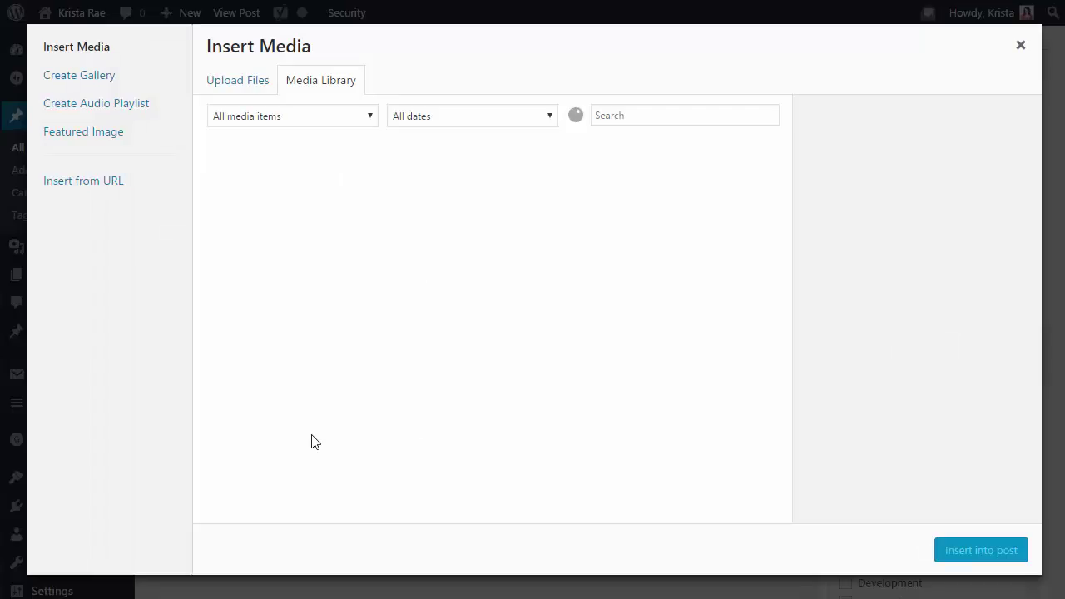
Step: Insert the media library image Downloadable-Content-Image-for-posts-with-pink-border.png into the post
{"action": "scroll", "coordinate": [404, 411], "scroll_direction": "down", "scroll_amount": 3}
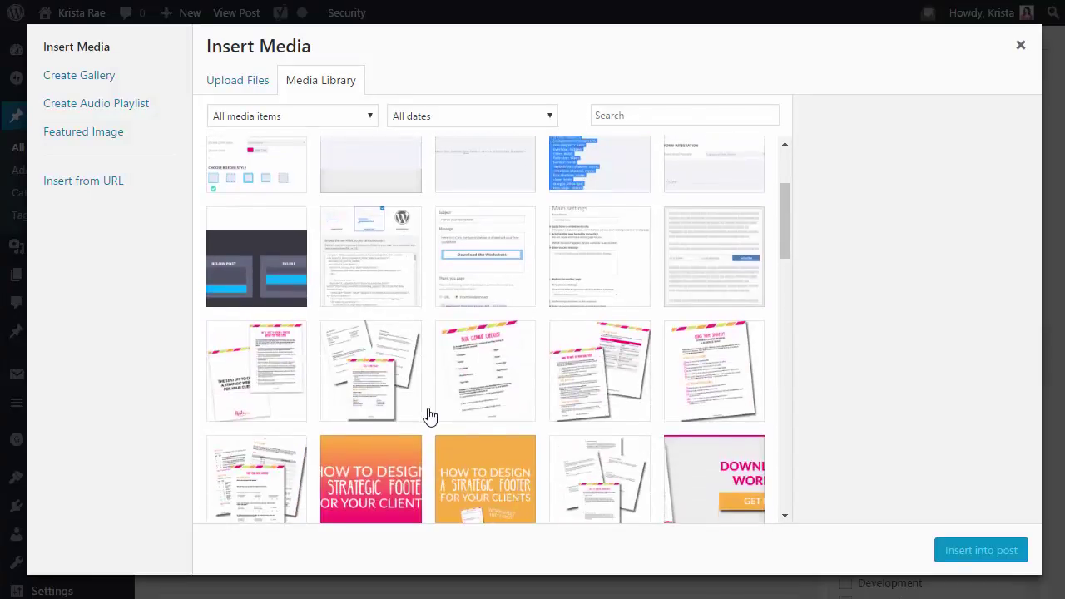
{"action": "left_click", "coordinate": [712, 414]}
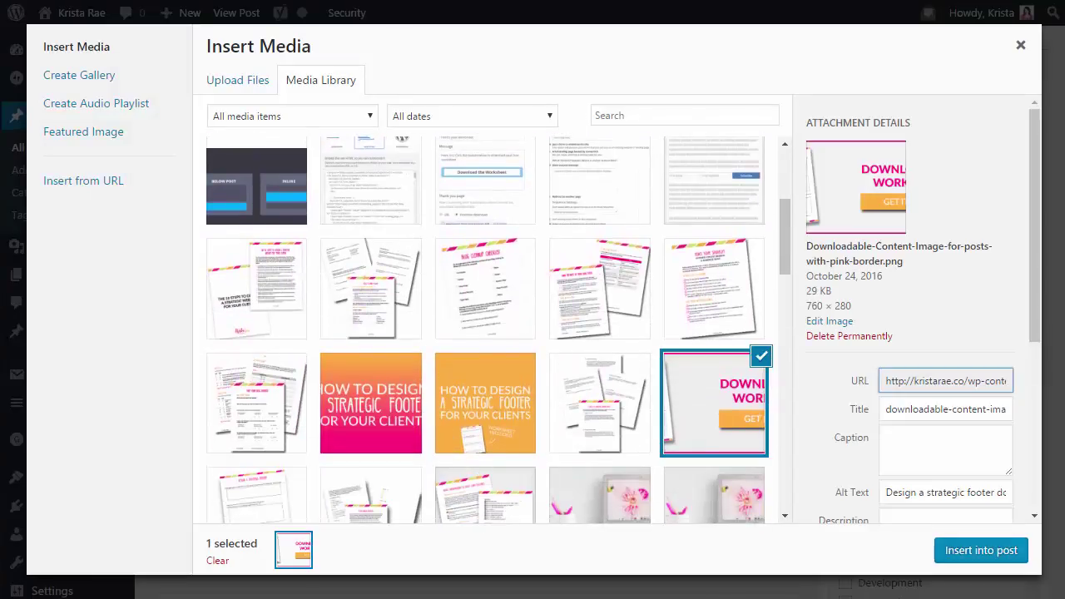
{"action": "left_click", "coordinate": [1011, 552]}
{"action": "scroll", "coordinate": [549, 418], "scroll_direction": "down", "scroll_amount": 1}
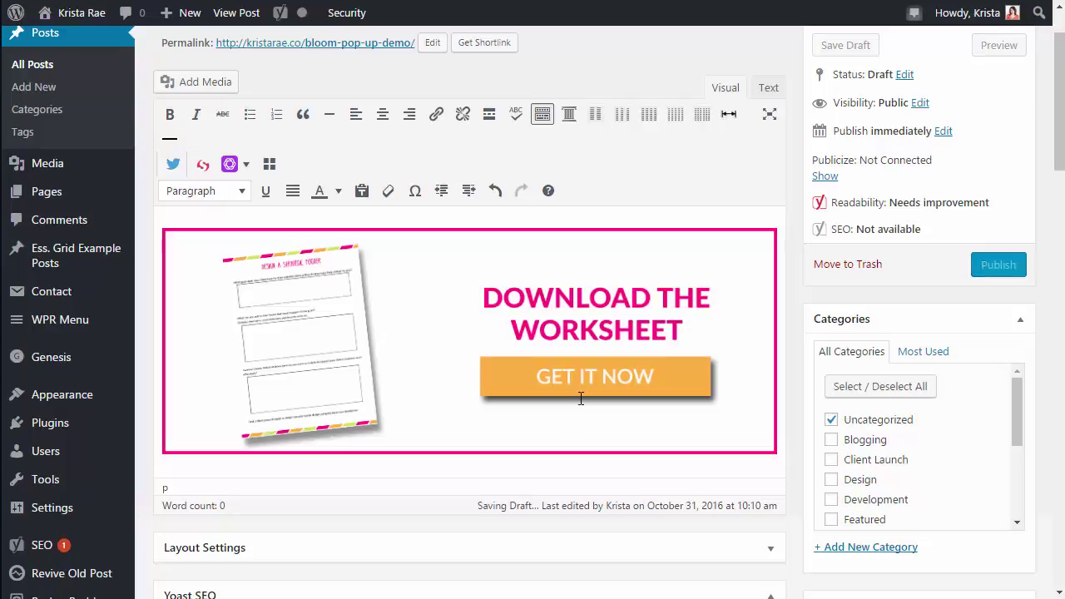
Step: Show the post's HTML and copy the class name demo-form from the Demo form optin's display settings
{"action": "left_click", "coordinate": [768, 87]}
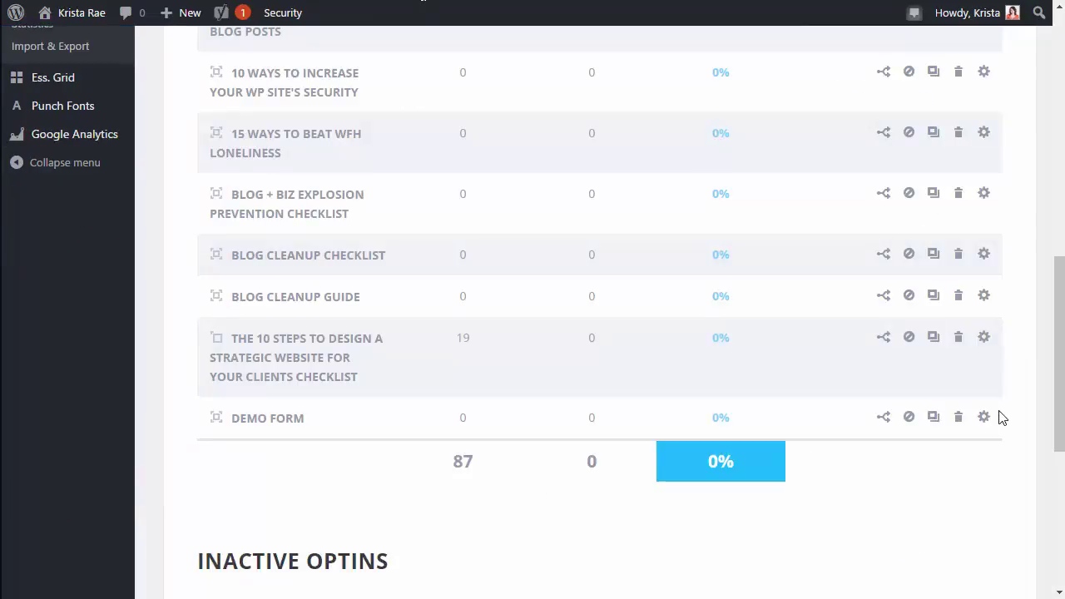
{"action": "left_click", "coordinate": [985, 418]}
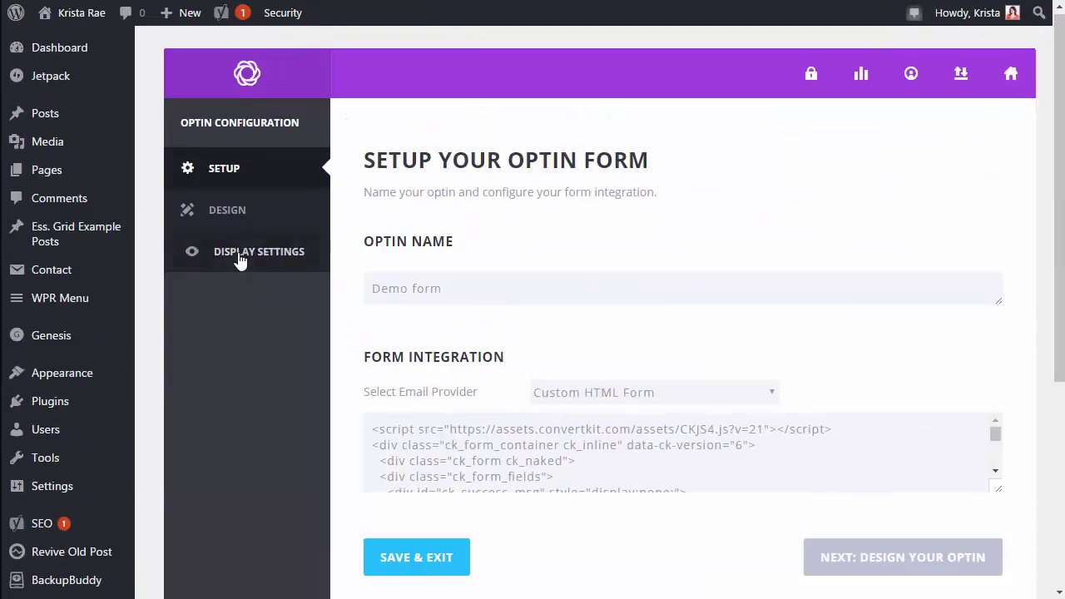
{"action": "left_click", "coordinate": [238, 255]}
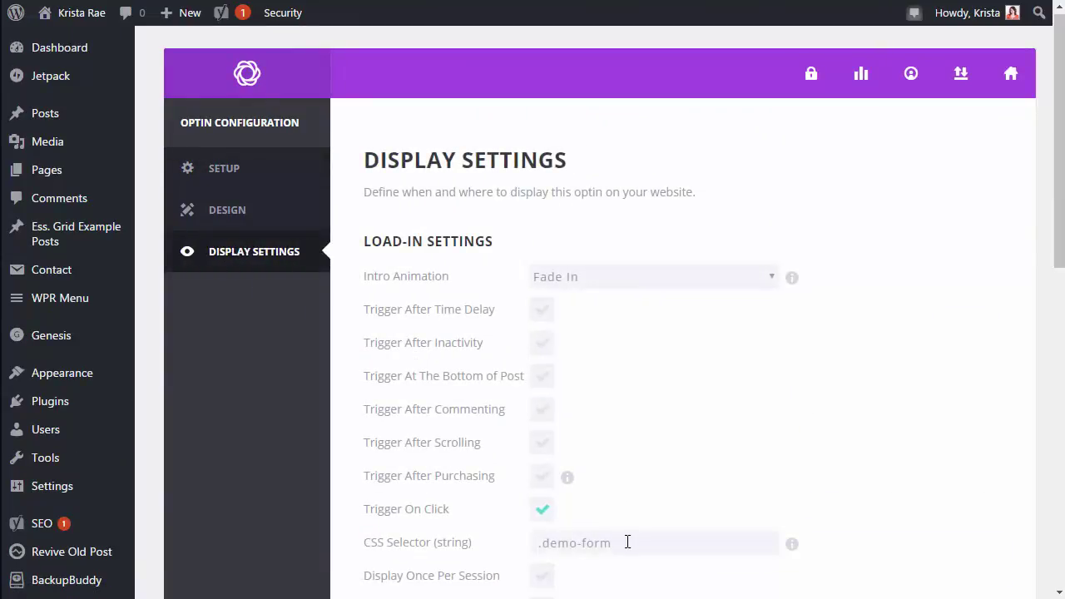
{"action": "left_click_drag", "start_coordinate": [611, 543], "coordinate": [542, 545]}
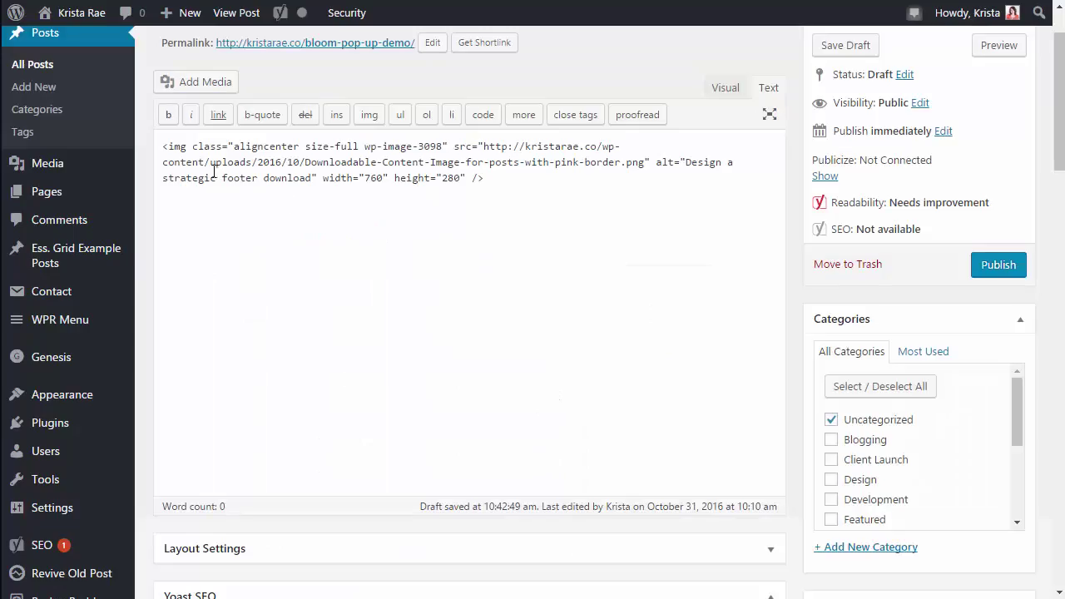
Step: Add the class demo-form to the image tag in the post's HTML and return to the visual editor
{"action": "left_click_drag", "start_coordinate": [192, 148], "coordinate": [230, 146]}
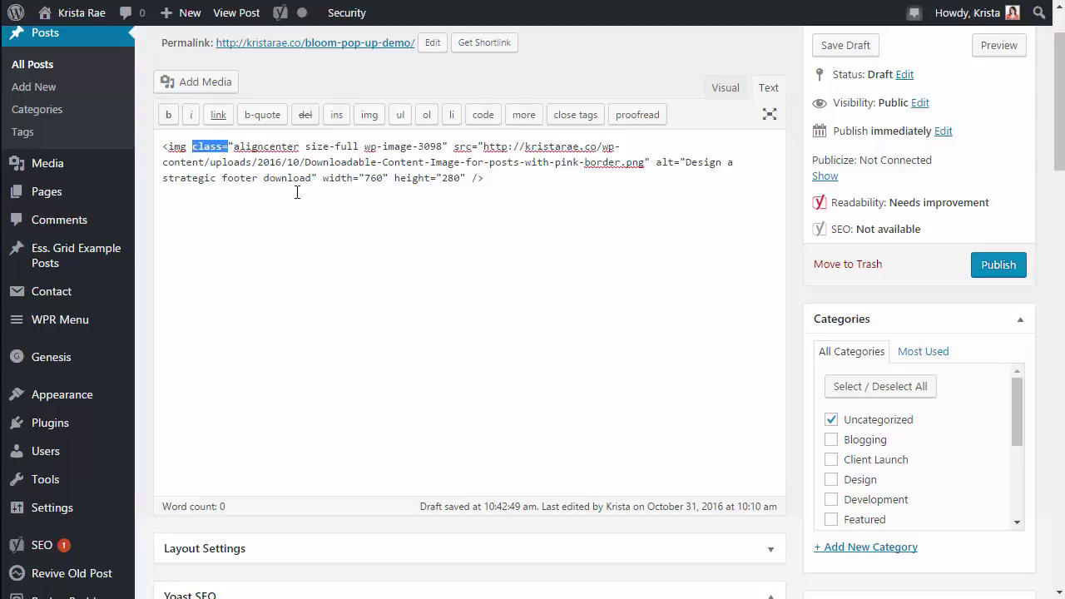
{"action": "left_click", "coordinate": [445, 147]}
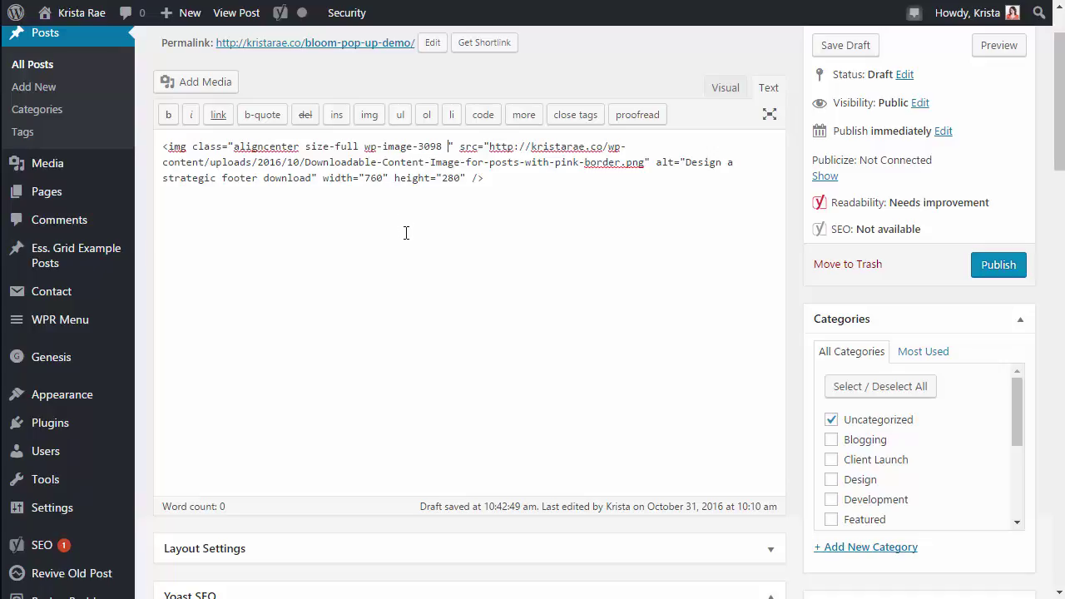
{"action": "type", "text": "demo-form"}
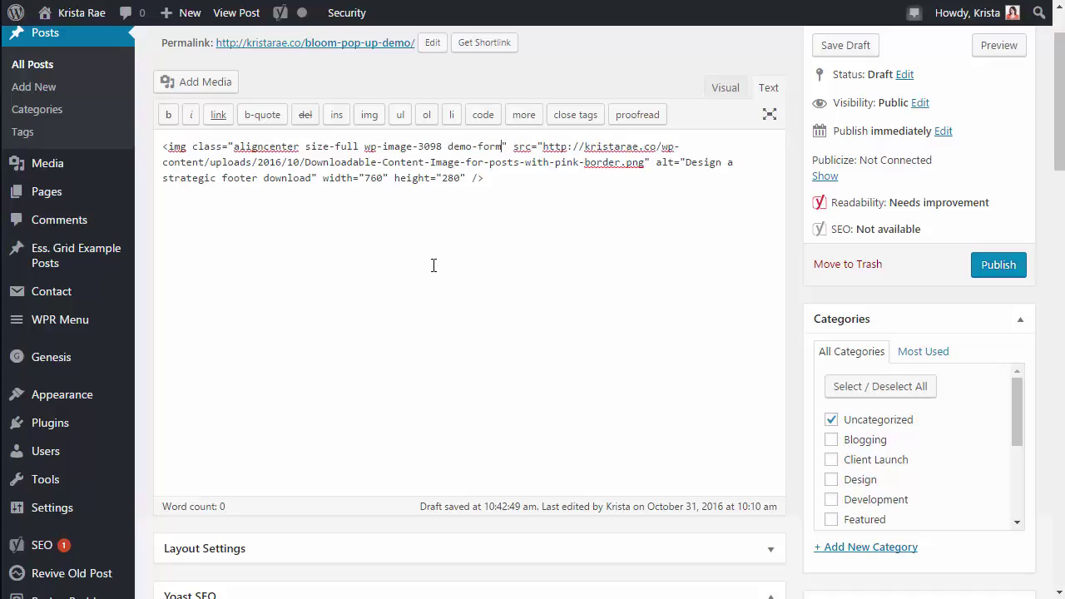
{"action": "left_click", "coordinate": [711, 90]}
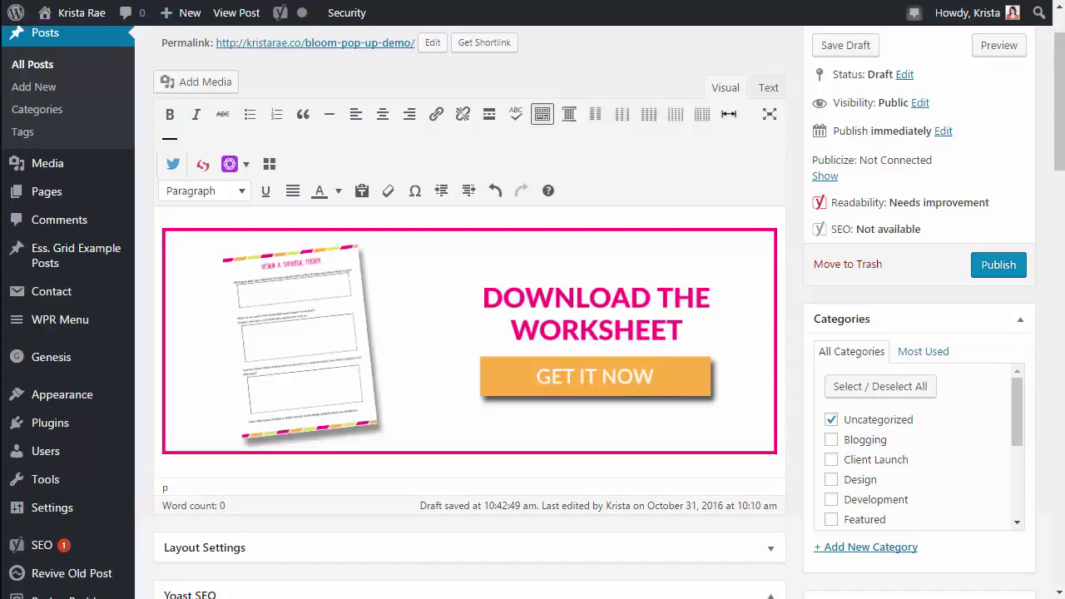
Step: Preview the post, test the worksheet image's pop-up trigger and close the pop-up
{"action": "left_click", "coordinate": [997, 47]}
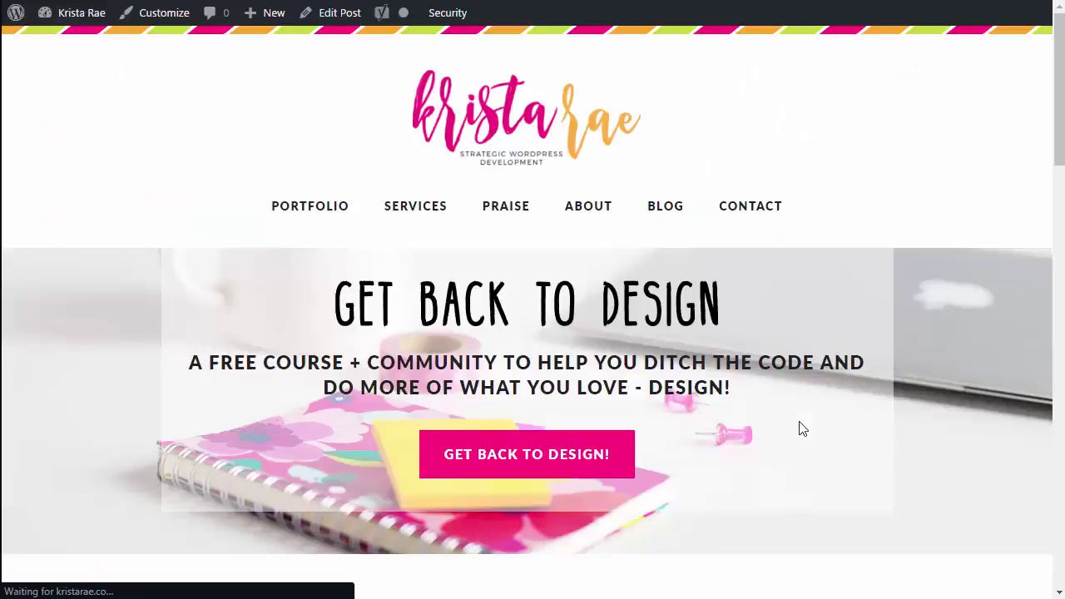
{"action": "scroll", "coordinate": [799, 428], "scroll_direction": "down", "scroll_amount": 6}
{"action": "left_click", "coordinate": [608, 333]}
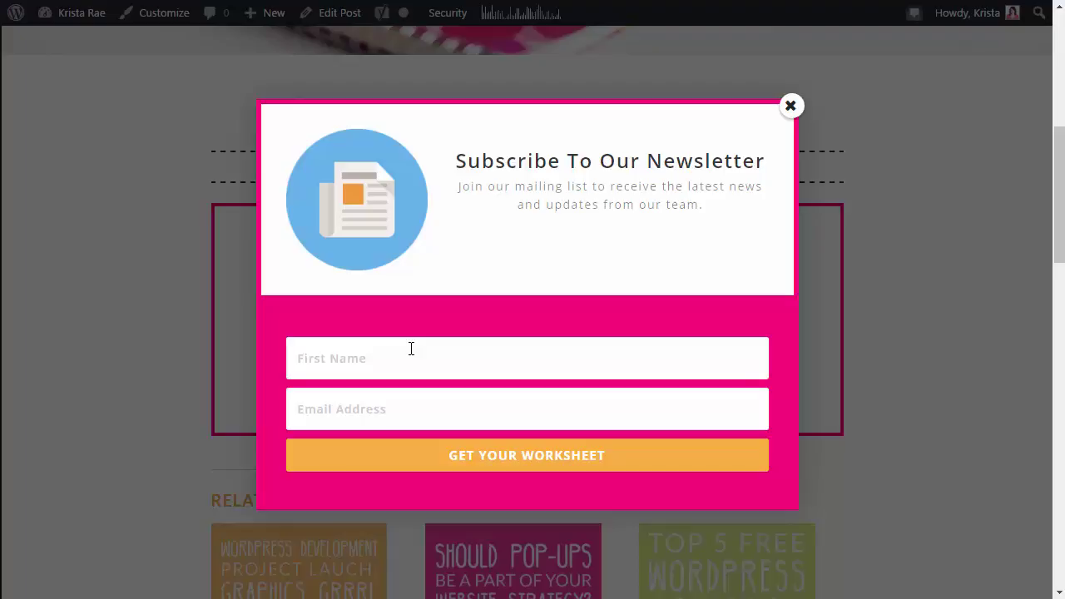
{"action": "left_click", "coordinate": [790, 105]}
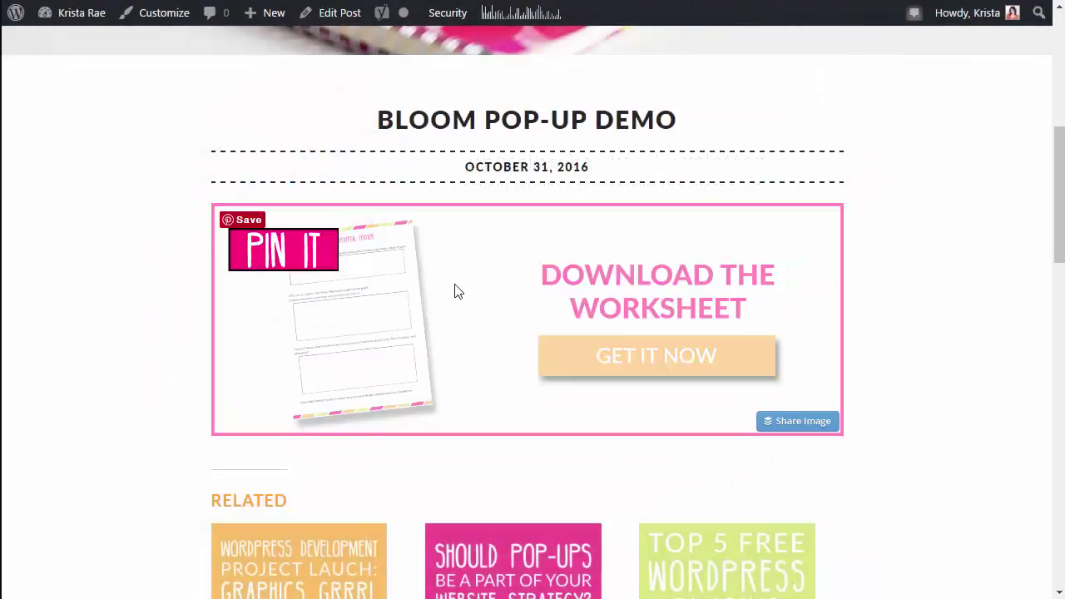
Step: Add a div with class button and the text Download The Worksheet below the image in the post's HTML
{"action": "left_click", "coordinate": [340, 13]}
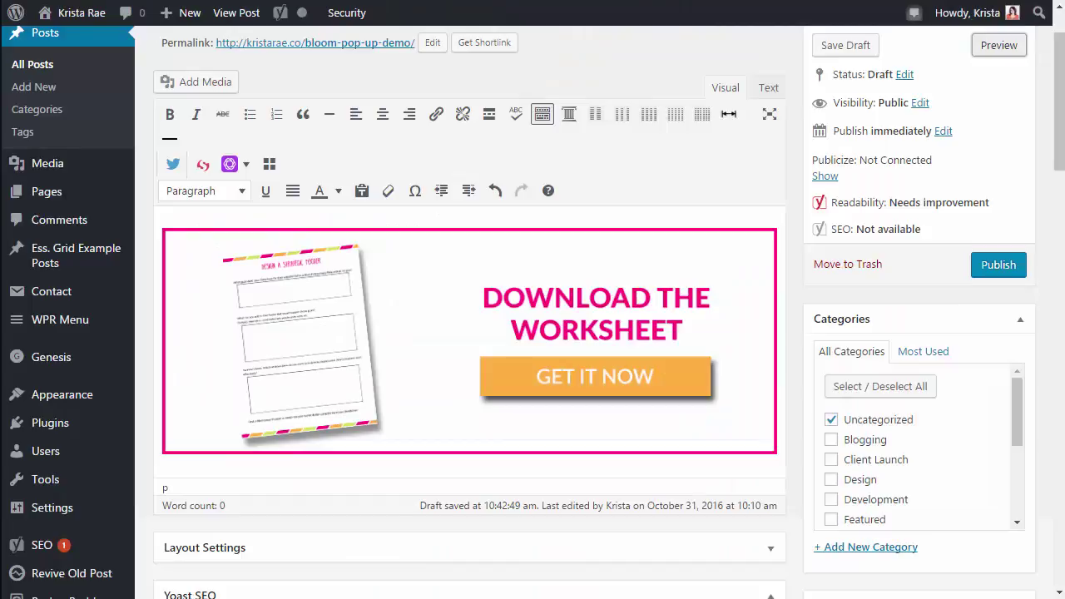
{"action": "left_click", "coordinate": [768, 87]}
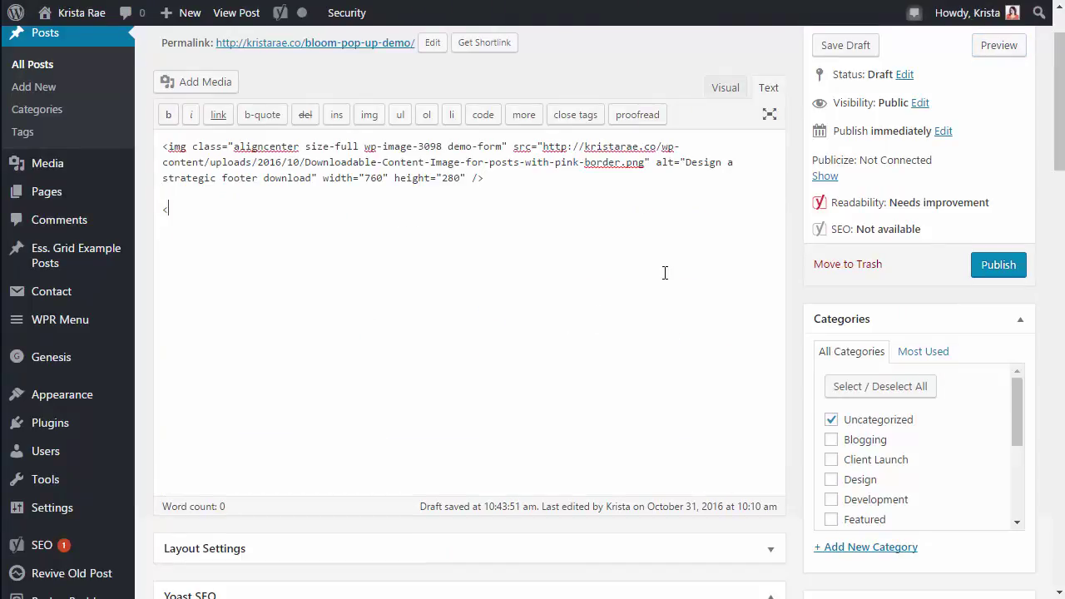
{"action": "type", "text": "di"}
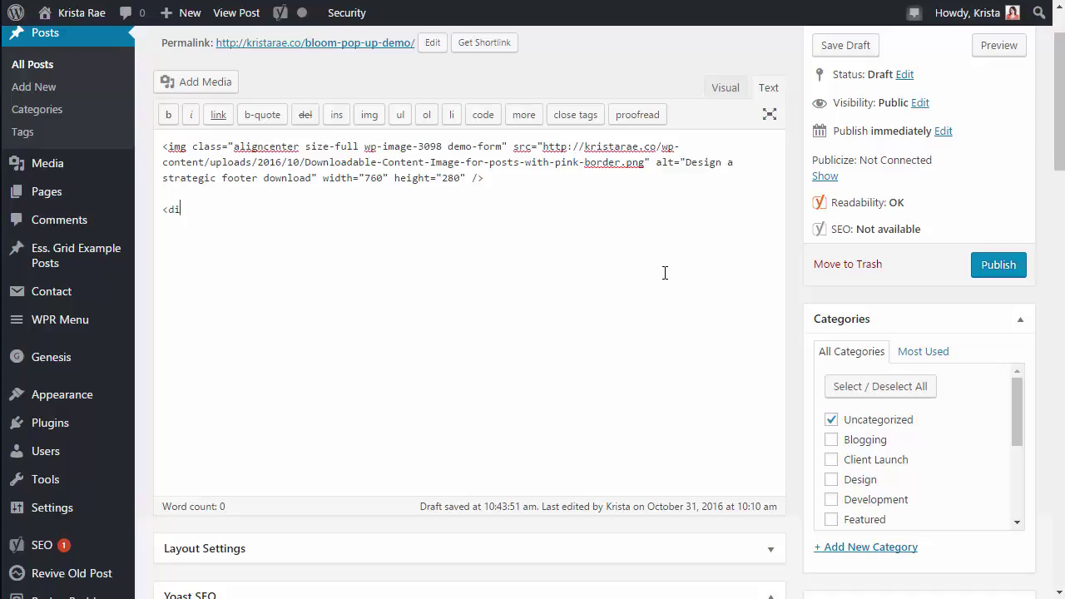
{"action": "type", "text": "v class=\"button\">"}
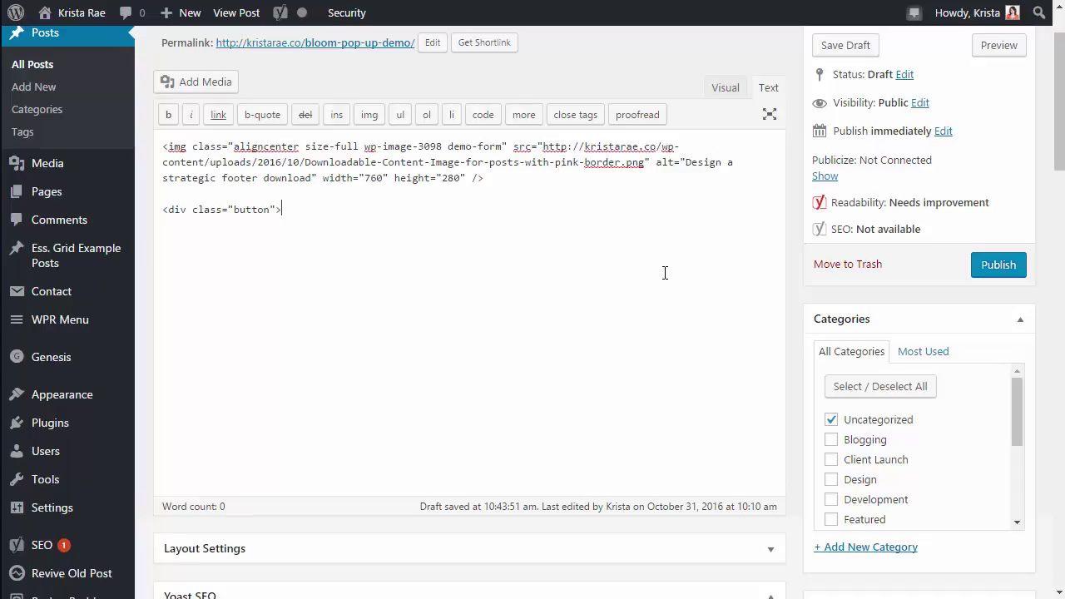
{"action": "type", "text": "Download The Worksheet</div>"}
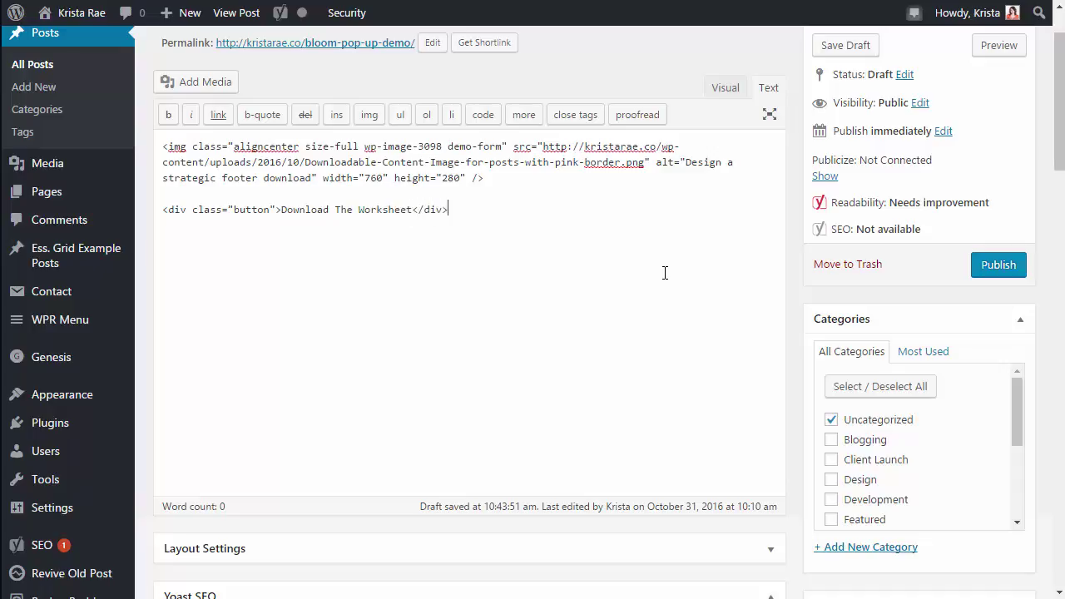
Step: Copy the class demo-form from the image tag and add it to the Download The Worksheet div's class attribute
{"action": "left_click", "coordinate": [270, 210]}
{"action": "left_click_drag", "start_coordinate": [502, 146], "coordinate": [447, 146]}
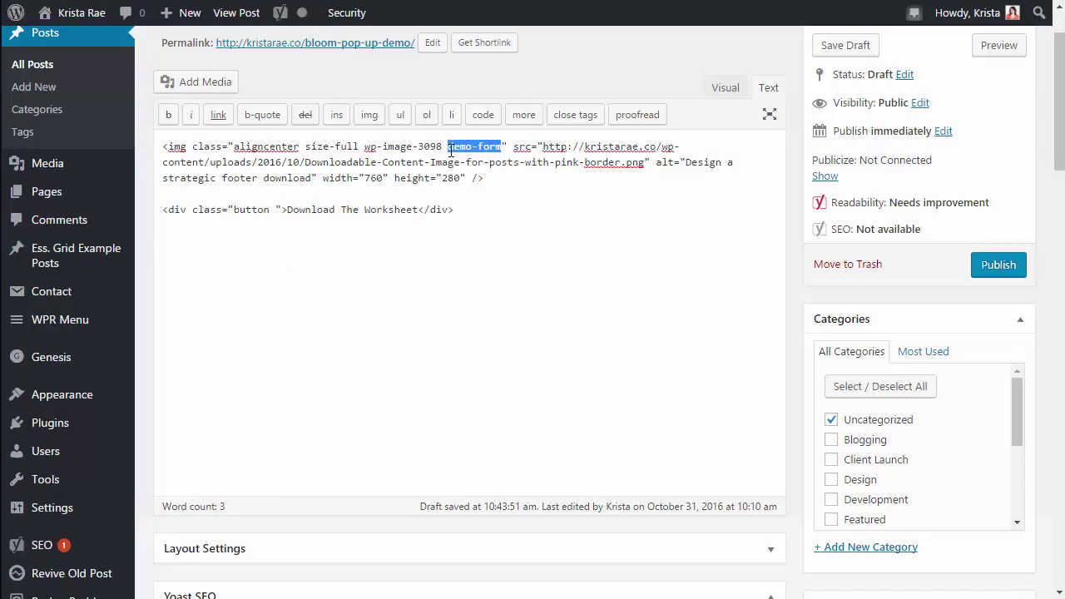
{"action": "key", "text": "ctrl+c"}
{"action": "left_click", "coordinate": [275, 210]}
{"action": "key", "text": "ctrl+v"}
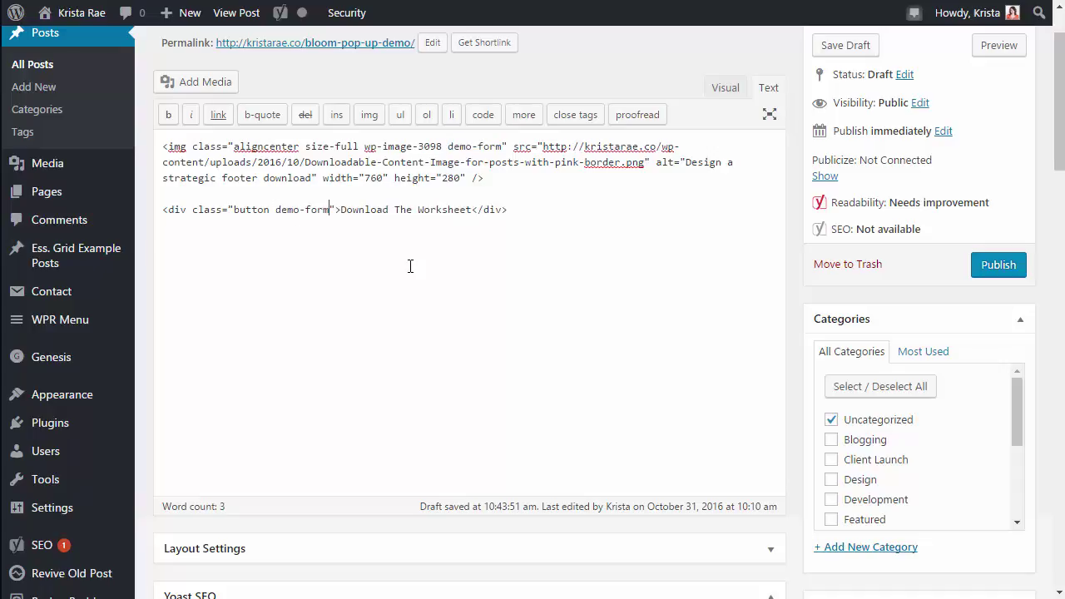
Step: Preview the post to test the Download The Worksheet button's pop-up, and return to the Bloom optin's display settings
{"action": "scroll", "coordinate": [409, 268], "scroll_direction": "up", "scroll_amount": 2}
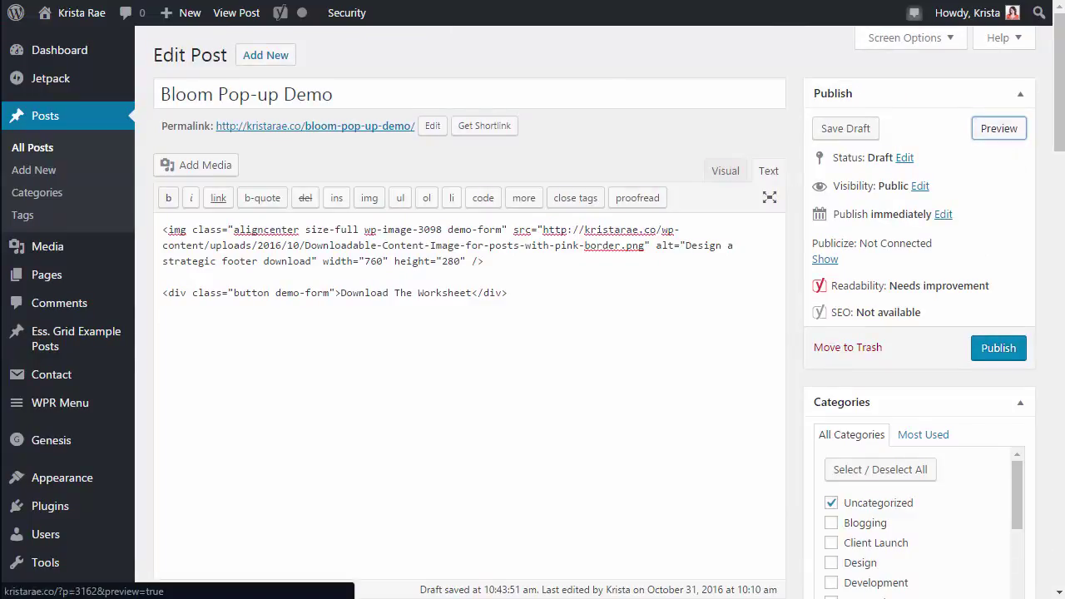
{"action": "left_click", "coordinate": [1002, 136]}
{"action": "scroll", "coordinate": [591, 309], "scroll_direction": "down", "scroll_amount": 3}
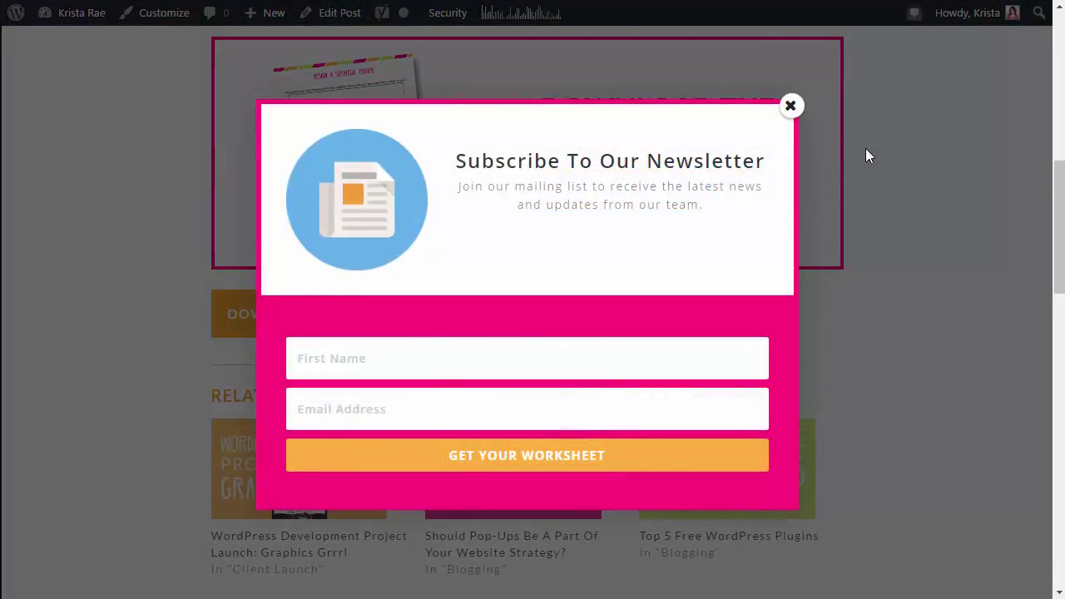
{"action": "left_click", "coordinate": [790, 106]}
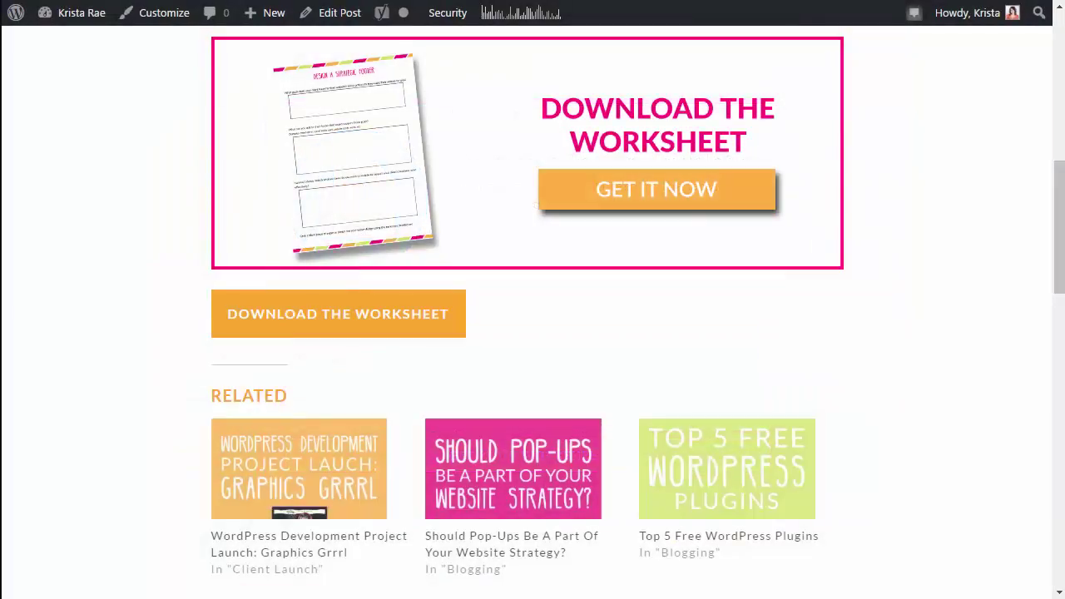
{"action": "key", "text": "ctrl+w"}
{"action": "scroll", "coordinate": [639, 461], "scroll_direction": "down", "scroll_amount": 3}
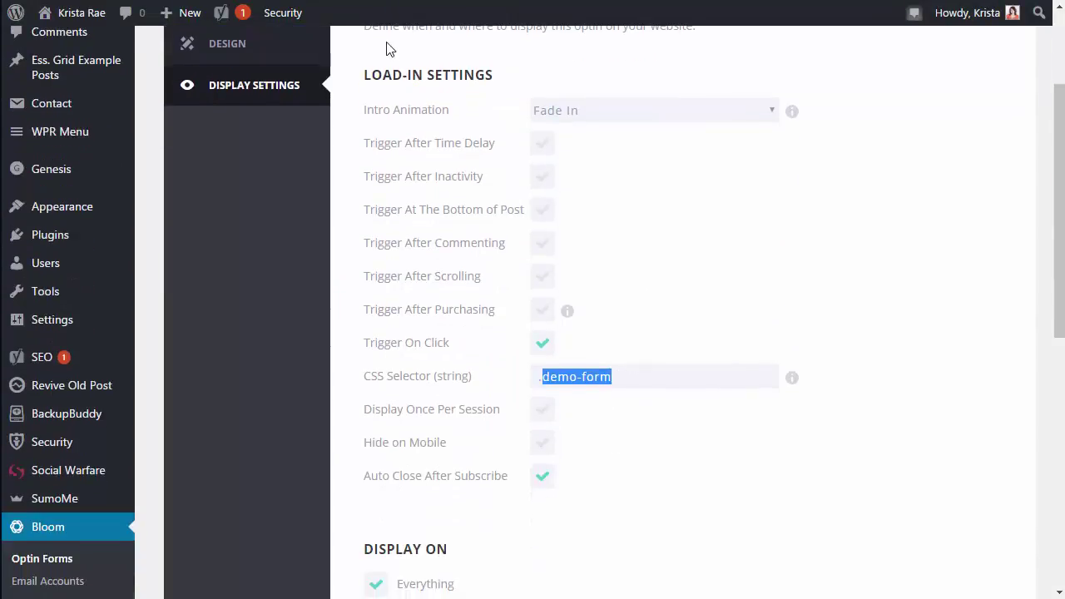